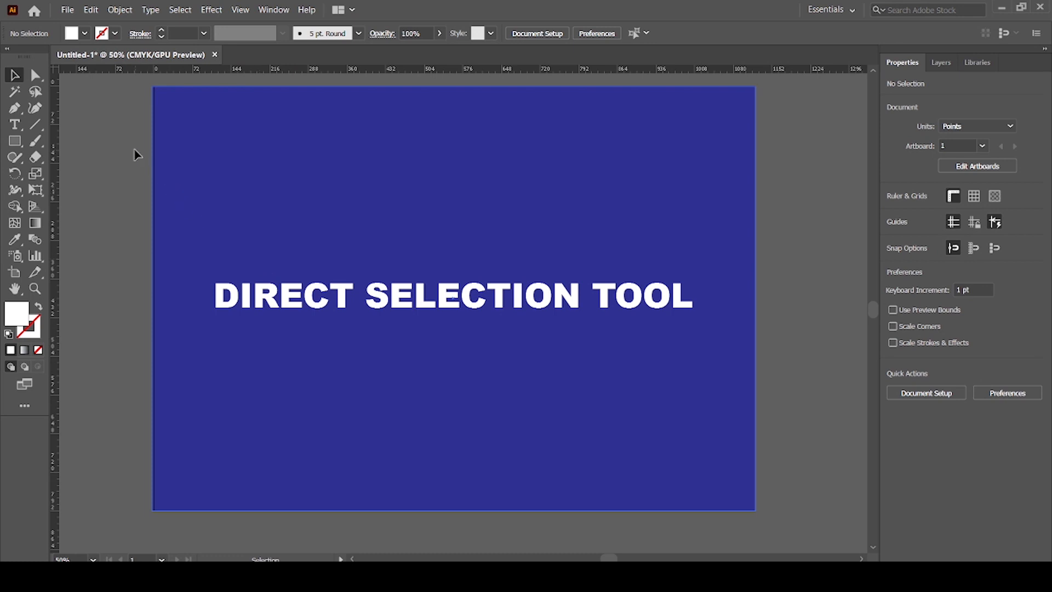
Delete the blue background and the "DIRECT SELECTION TOOL" title from the artboard.
left_click_drag(115, 152, 782, 483)
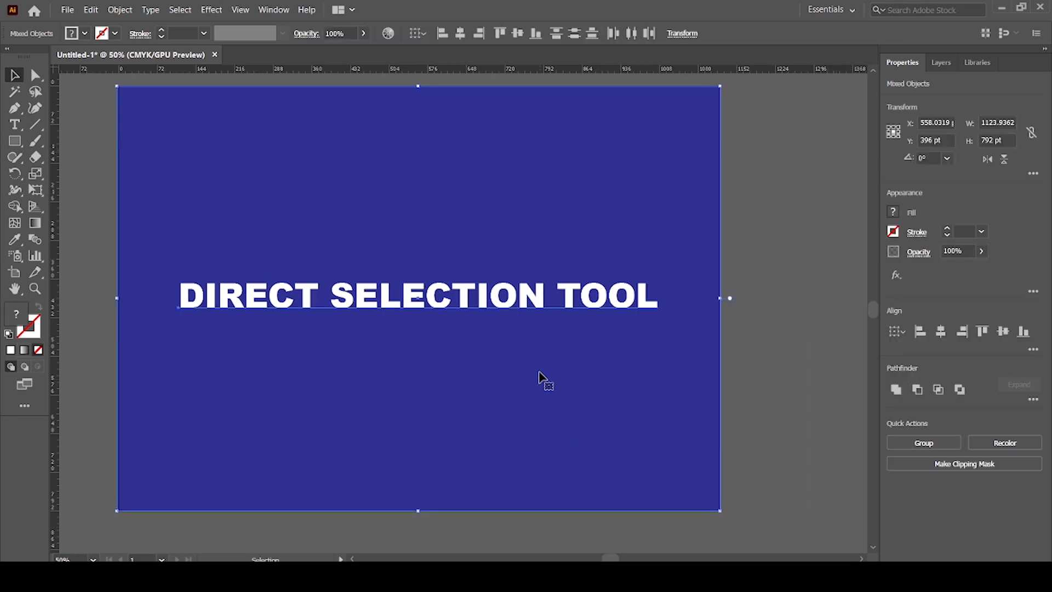
key("Delete")
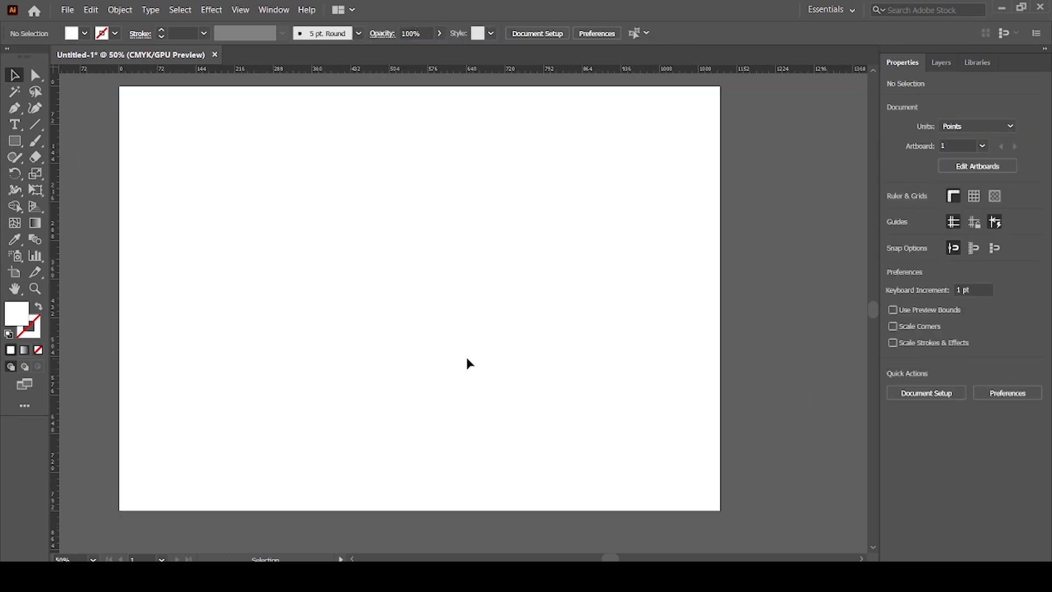
scroll(468, 362, "up", 1)
left_click_drag(419, 343, 450, 335)
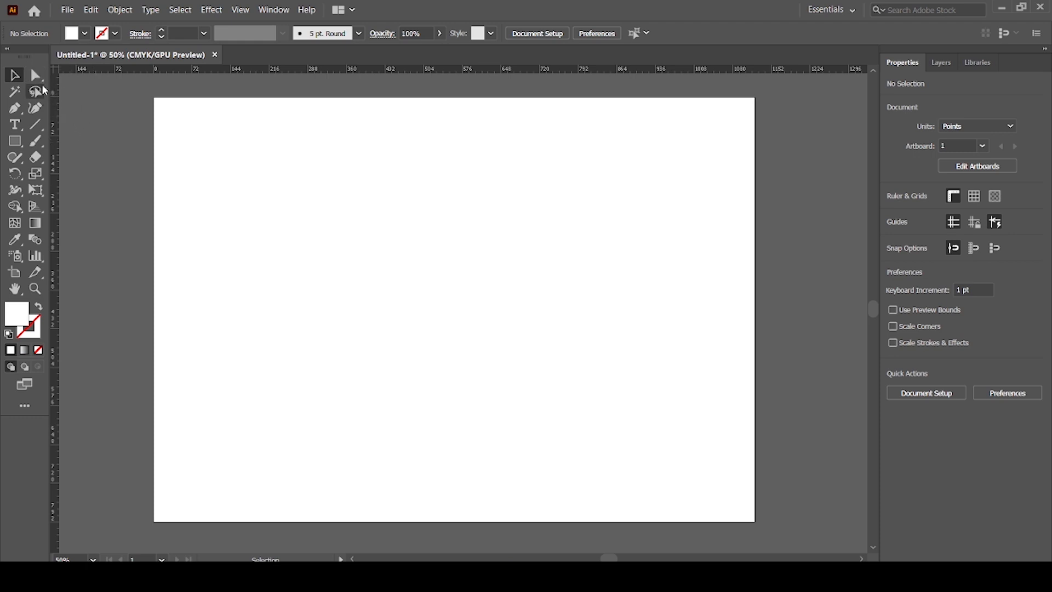
Draw a rectangle about 507 by 297 pt in the upper middle of the artboard and deselect it.
left_click(17, 144)
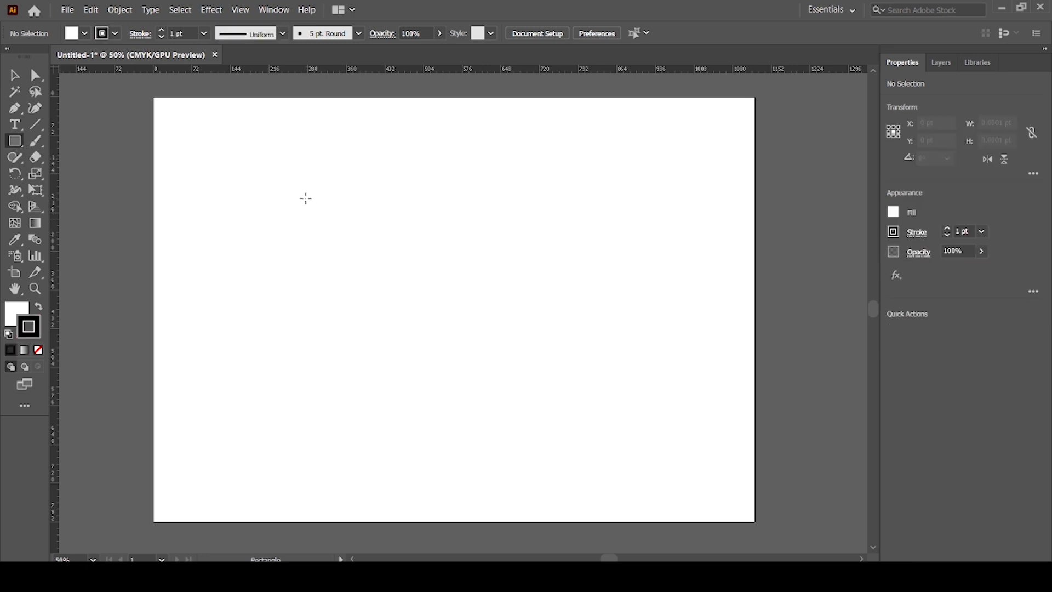
left_click_drag(305, 196, 576, 356)
key("v")
left_click(180, 168)
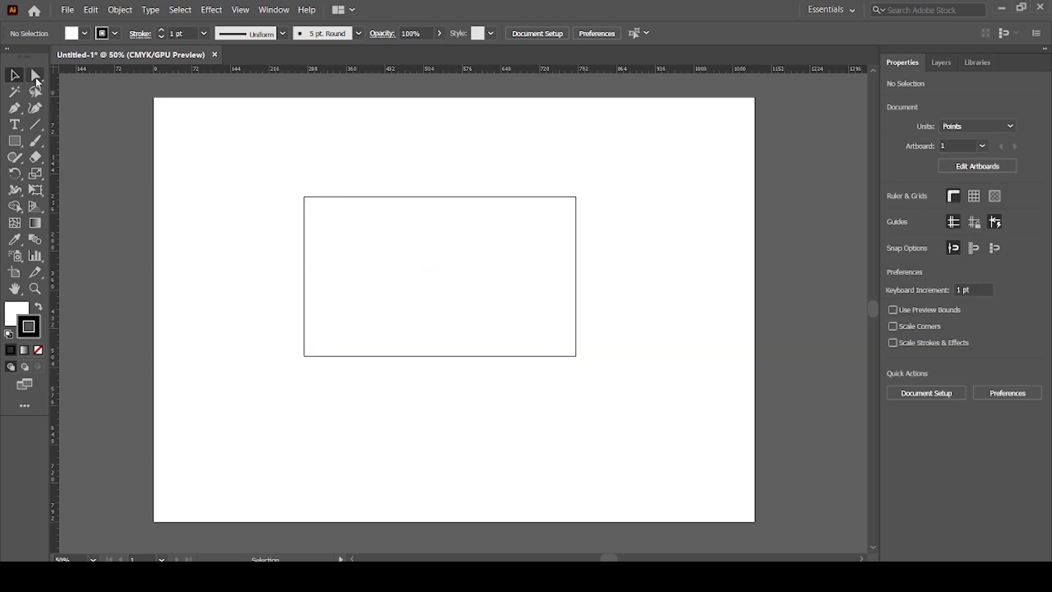
Select all four anchor points of the rectangle with the Direct Selection tool.
left_click(36, 77)
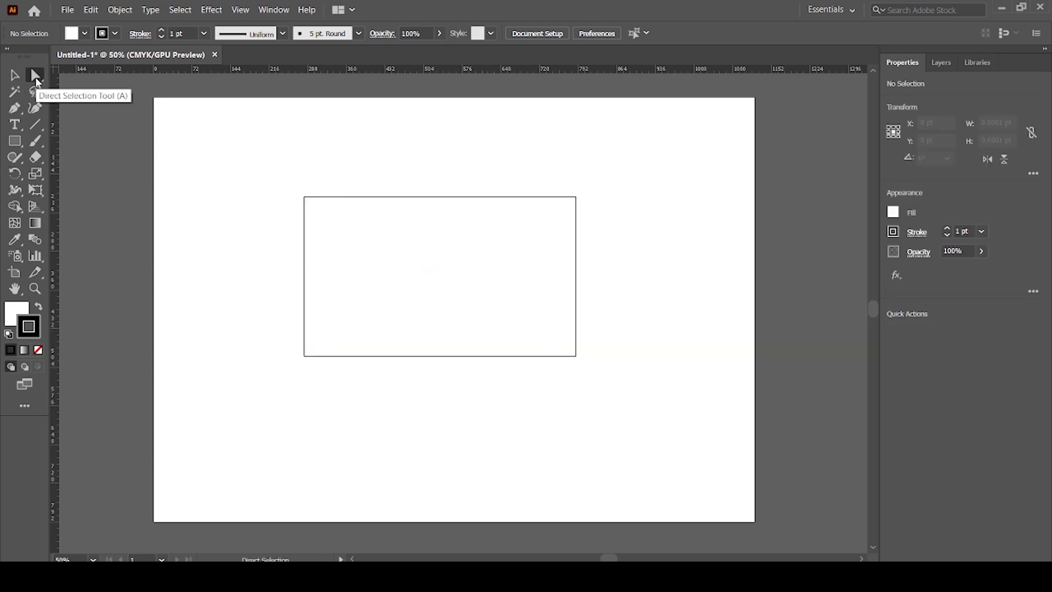
left_click(444, 199)
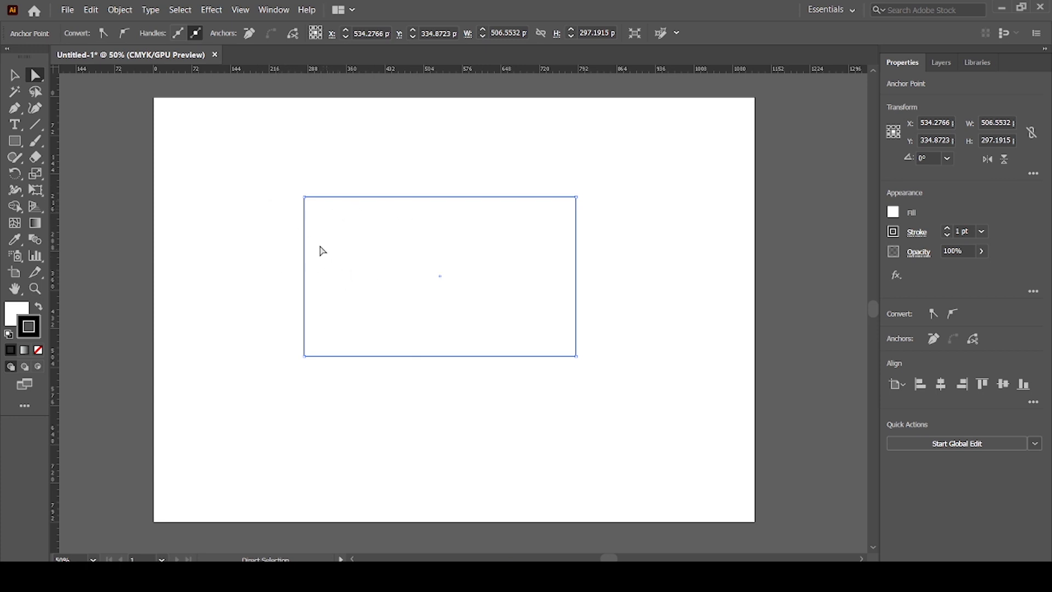
left_click_drag(244, 160, 623, 399)
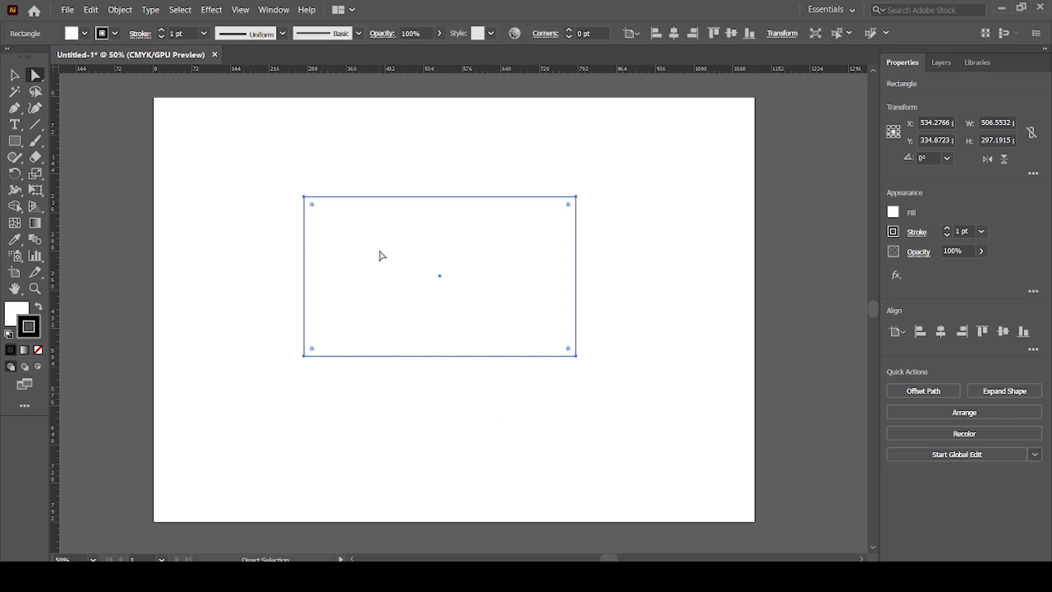
Select individual corner anchors of the rectangle, ending with its two upper corner anchors selected together.
key("v")
key("ctrl+1")
key("a")
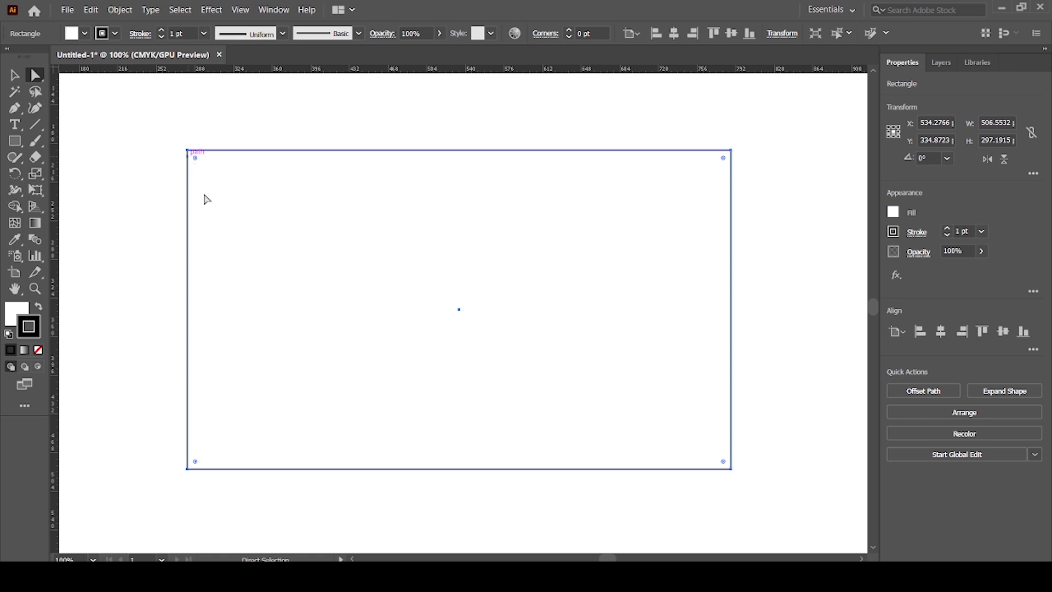
left_click(187, 150)
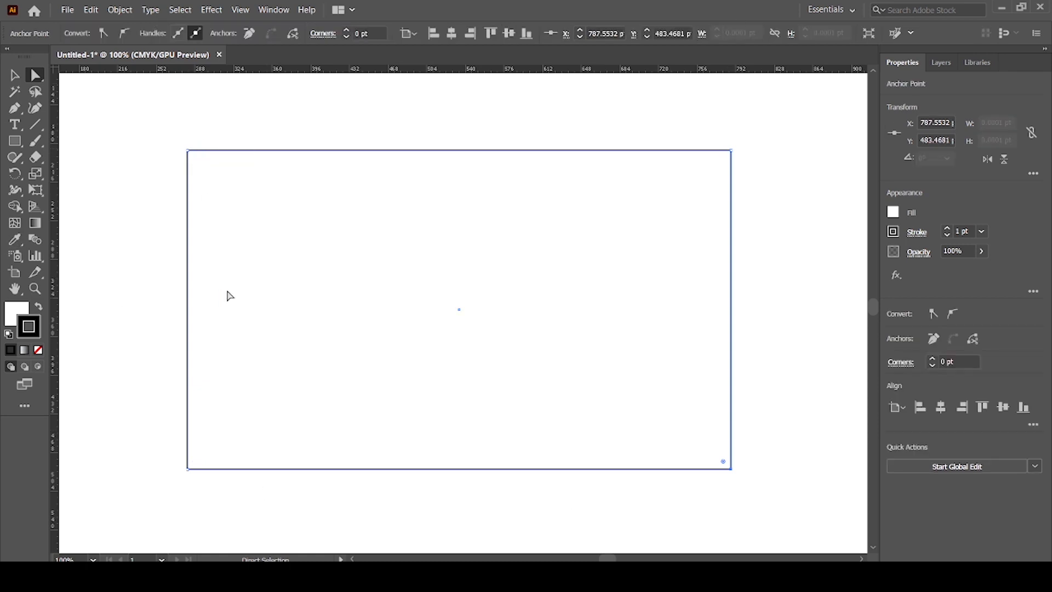
left_click_drag(156, 138, 213, 178)
left_click_drag(347, 125, 365, 157)
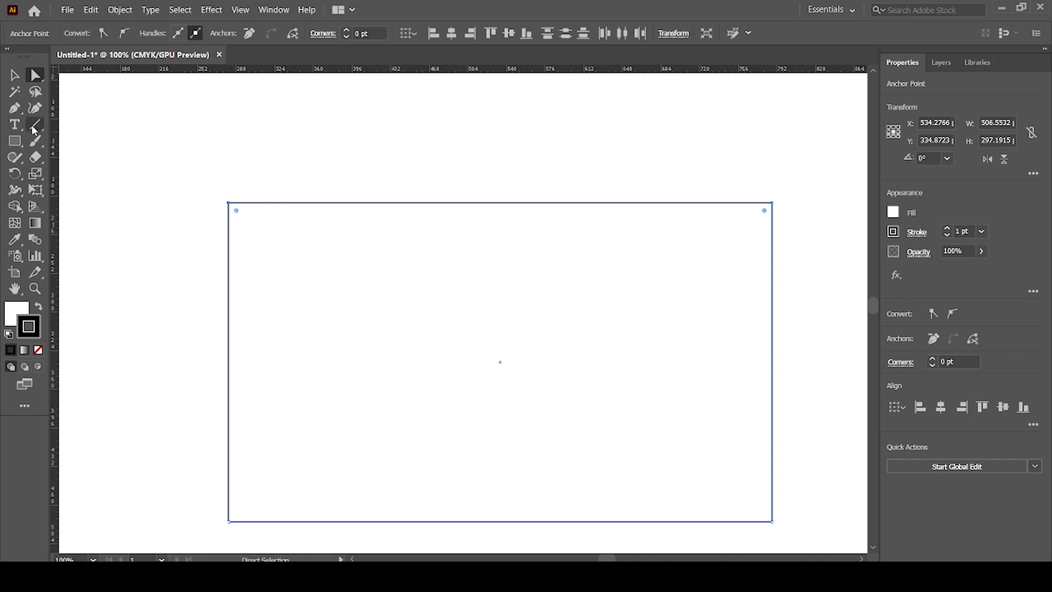
Try rounding all four corners of the rectangle together to about 66 pt, and undo the rounding.
scroll(199, 268, "down", 1)
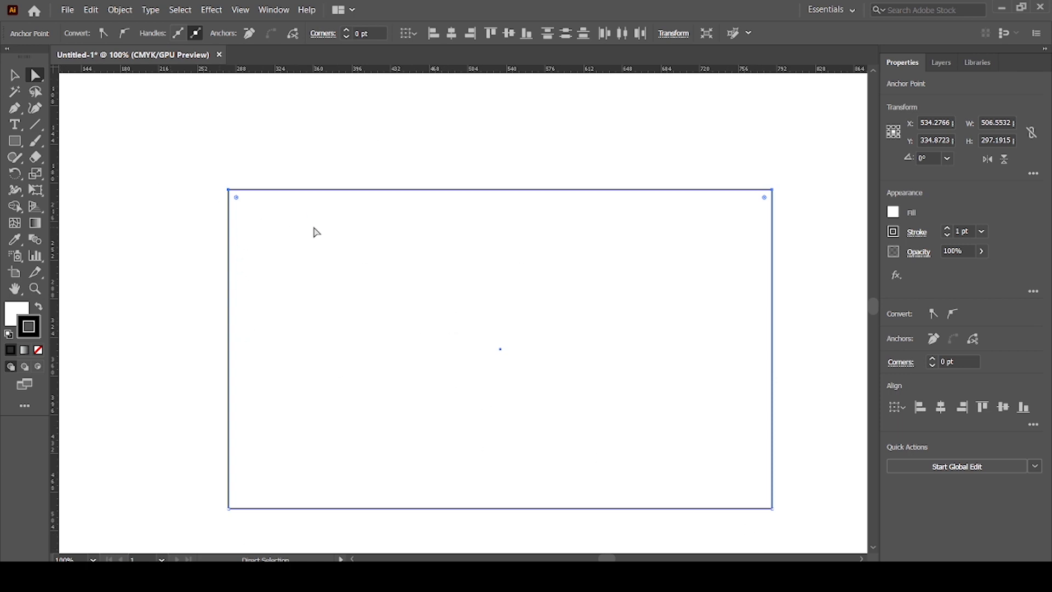
key("ctrl+minus")
scroll(277, 372, "down", 3)
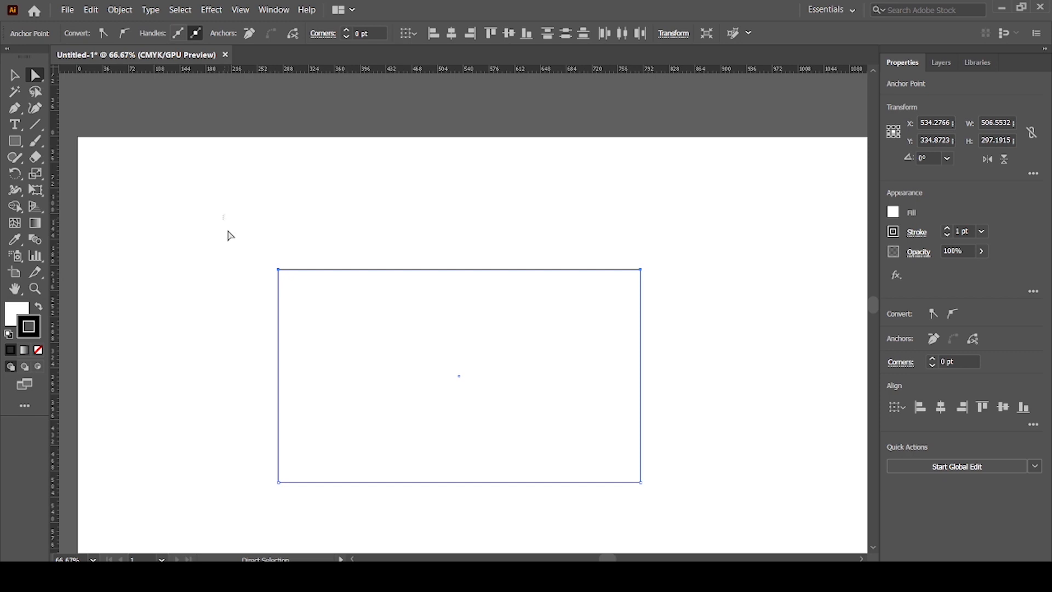
left_click_drag(228, 231, 679, 526)
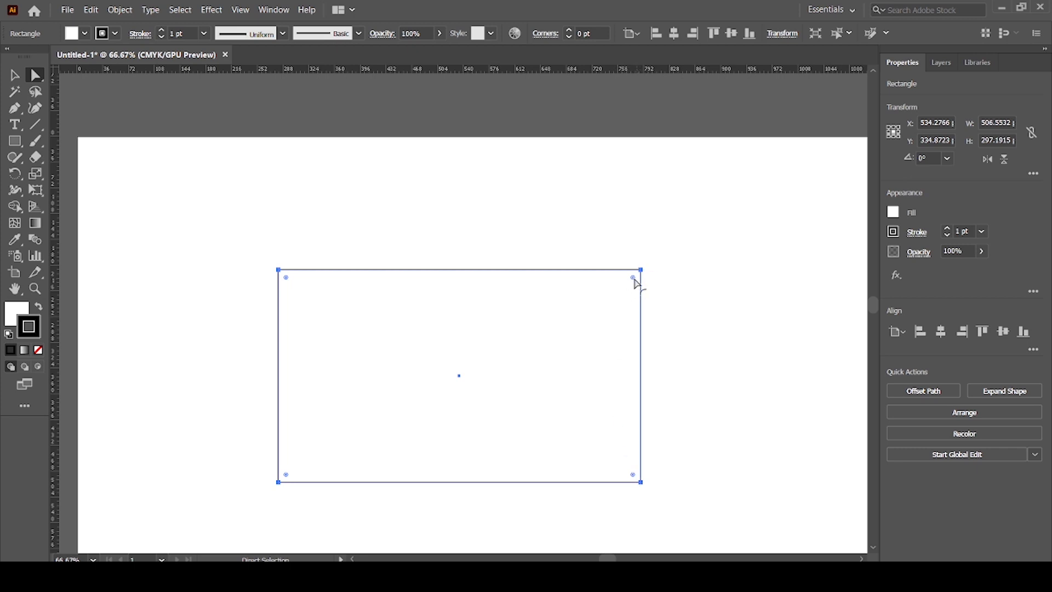
left_click_drag(634, 282, 596, 329)
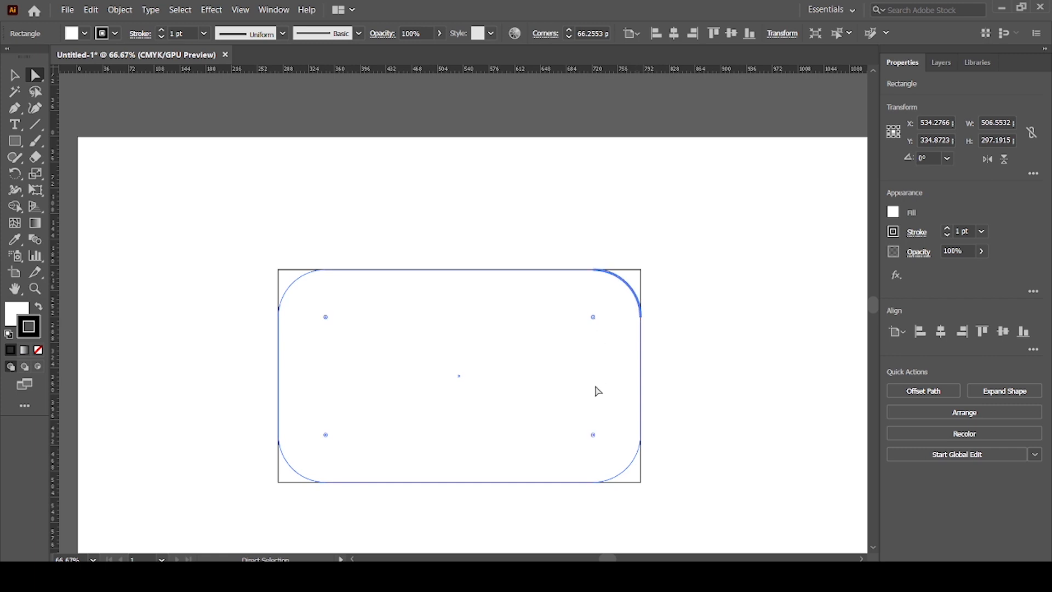
key("ctrl+z")
Try rounding the upper-right corner alone and the lower-left corner to about 118 pt, and undo both roundings.
scroll(539, 302, "down", 2)
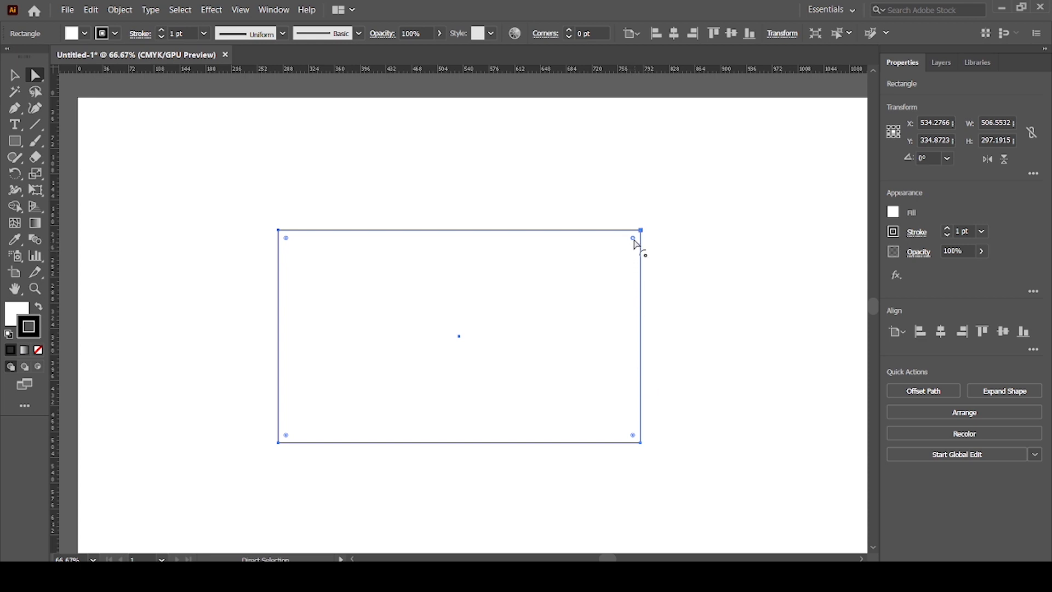
left_click_drag(634, 240, 582, 289)
left_click(715, 402)
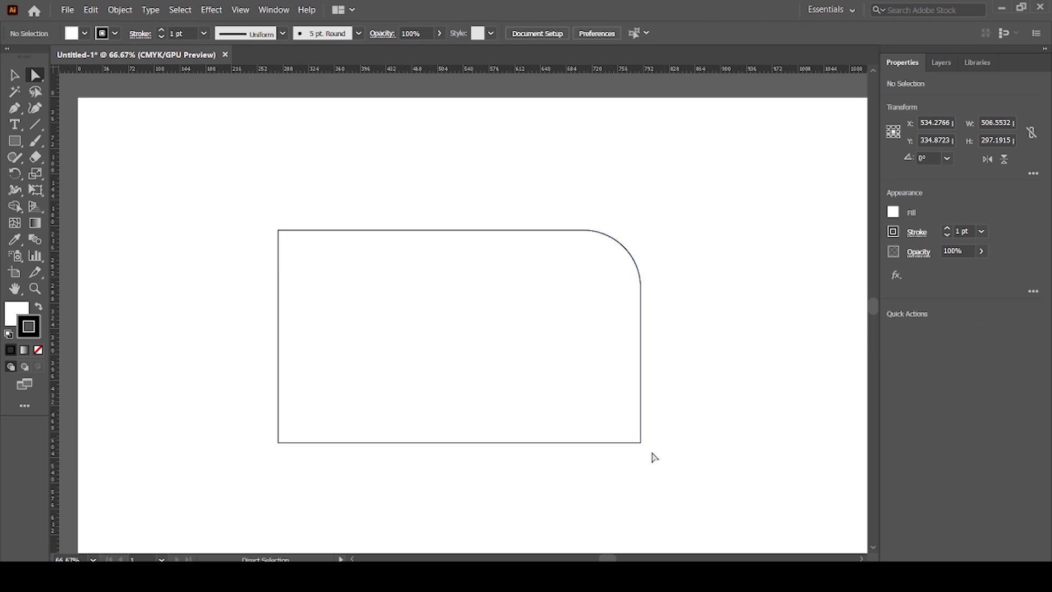
left_click(515, 410)
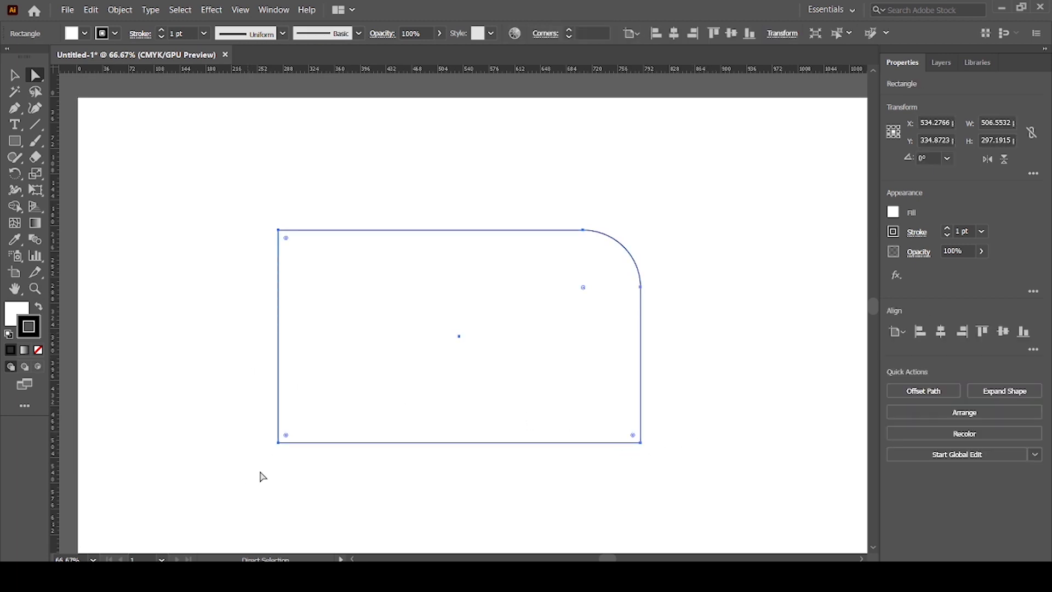
left_click(287, 437)
left_click_drag(287, 437, 384, 383)
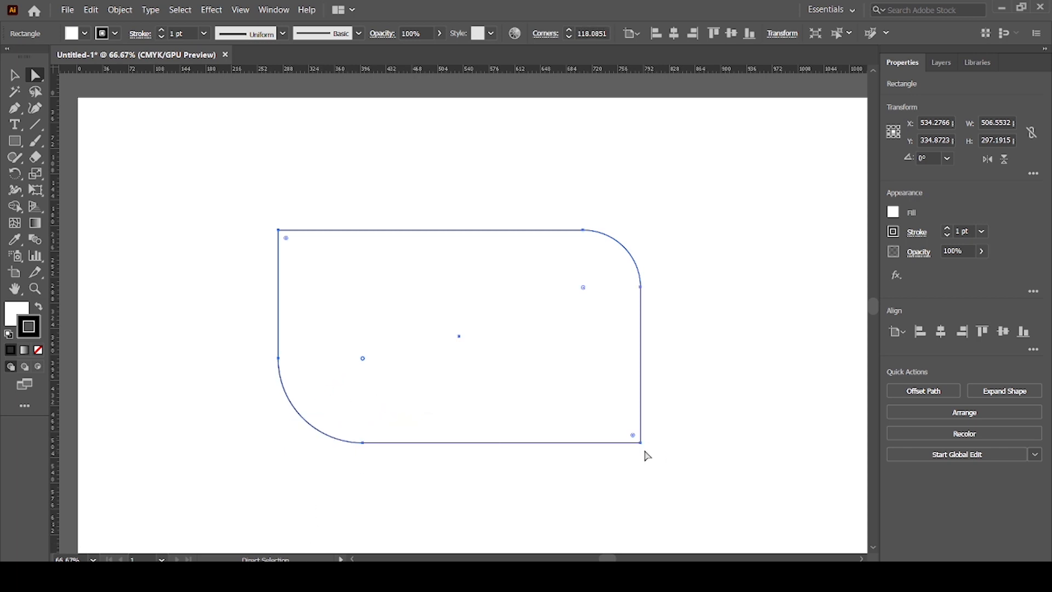
key("ctrl+z")
key("ctrl+z")
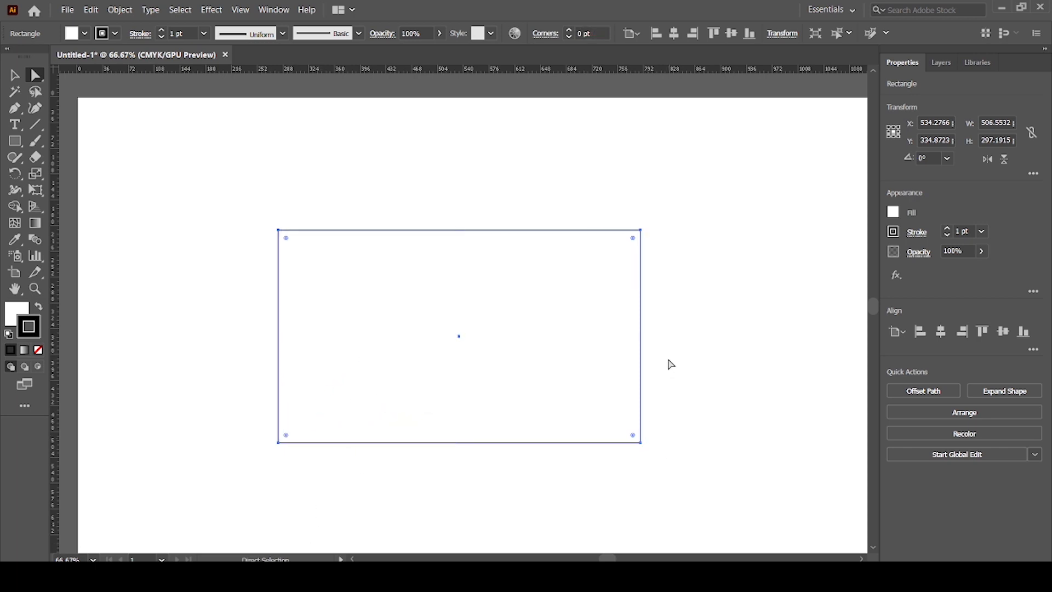
Shift the rectangle about 13 pt to the right and fully round its upper-right and lower-left corners together into a leaf shape.
left_click(669, 364)
left_click_drag(616, 277, 626, 277)
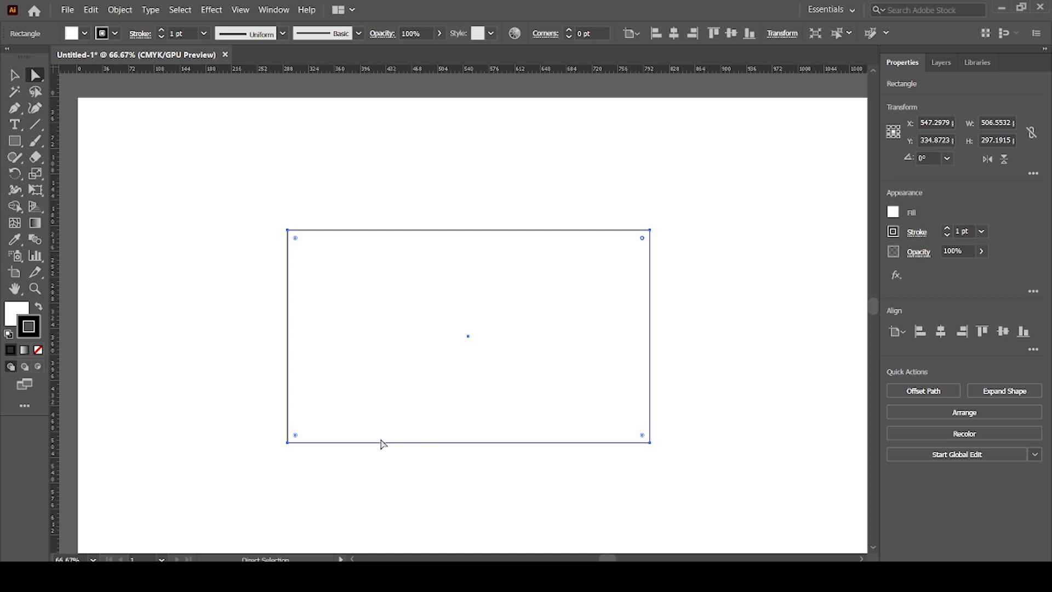
key("shift")
left_click_drag(295, 436, 463, 343)
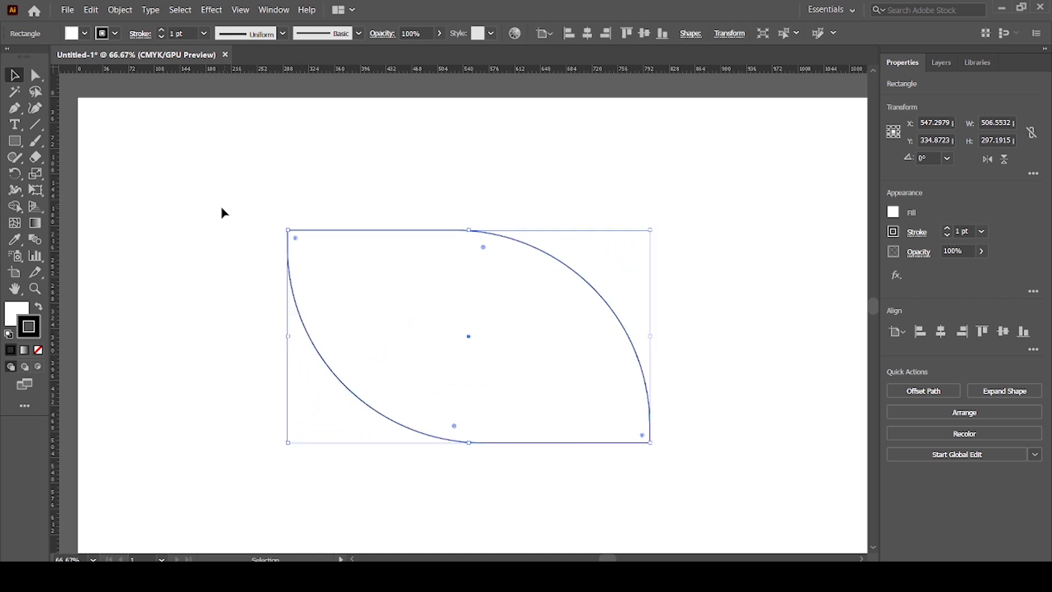
Delete the leaf shape and draw a new rectangle about 539 by 290 pt on the artboard.
left_click(219, 211)
left_click_drag(216, 188, 694, 462)
key("Delete")
key("m")
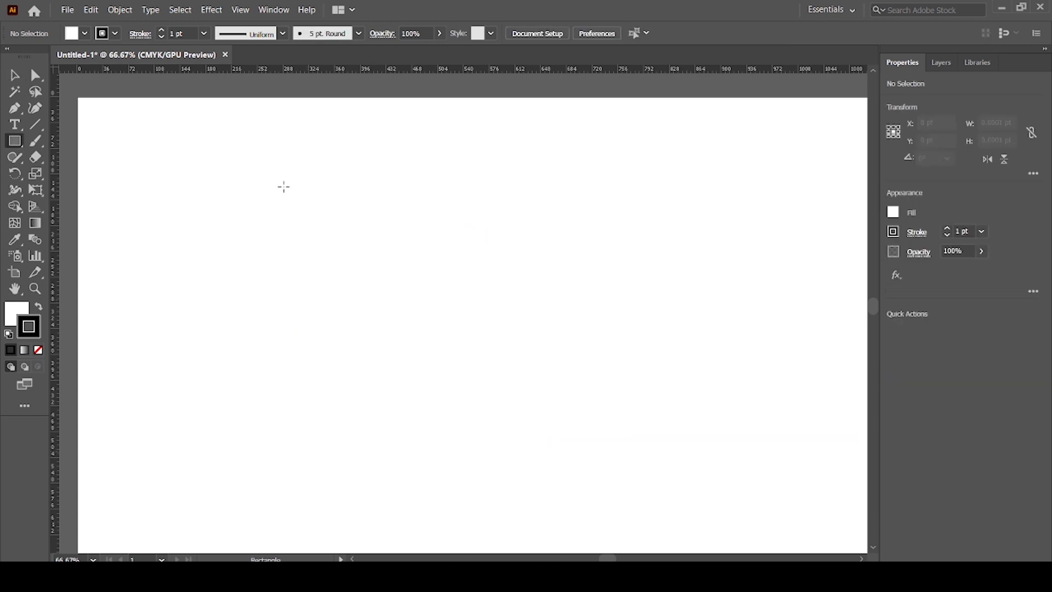
mouse_move(283, 184)
left_mouse_down()
mouse_move(505, 359)
mouse_move(668, 390)
left_mouse_up()
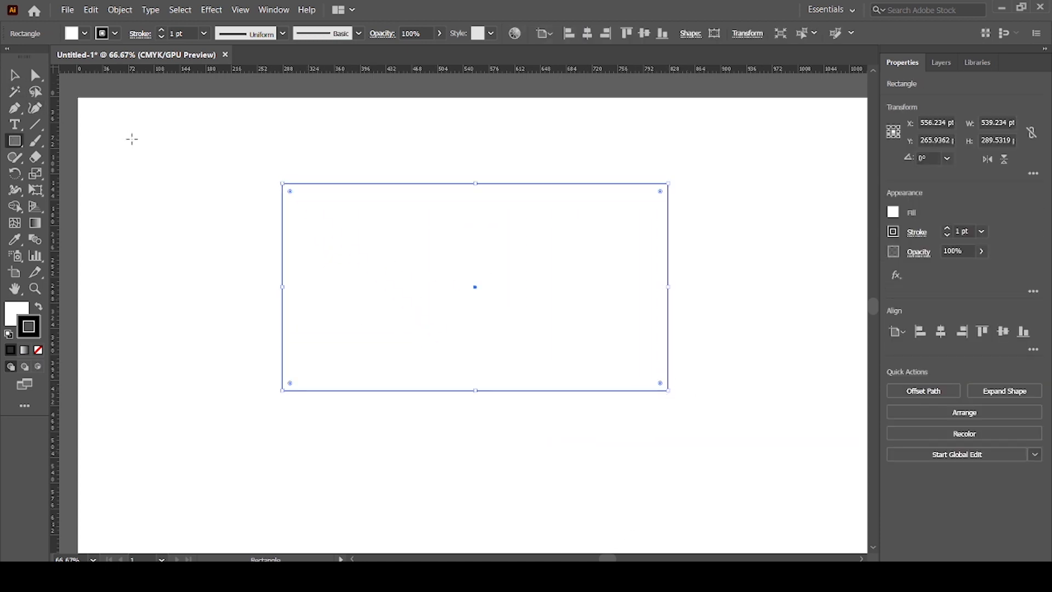
Reshape the rectangle into an irregular quadrilateral by moving its upper-right and upper-left anchors inward and its lower-right anchor to about X 515, Y 458 pt.
key("a")
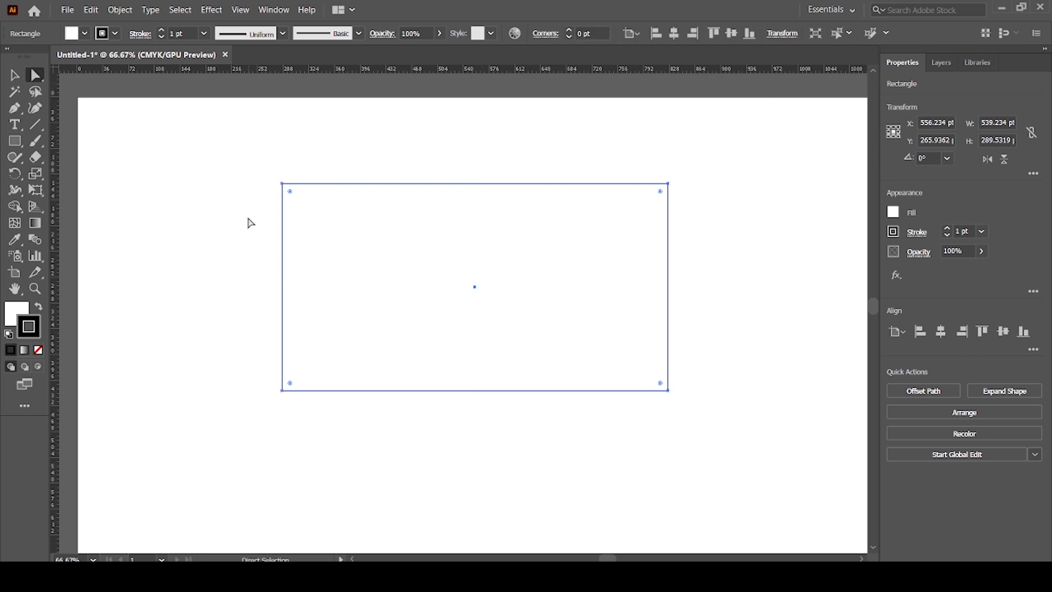
left_click_drag(707, 146, 646, 242)
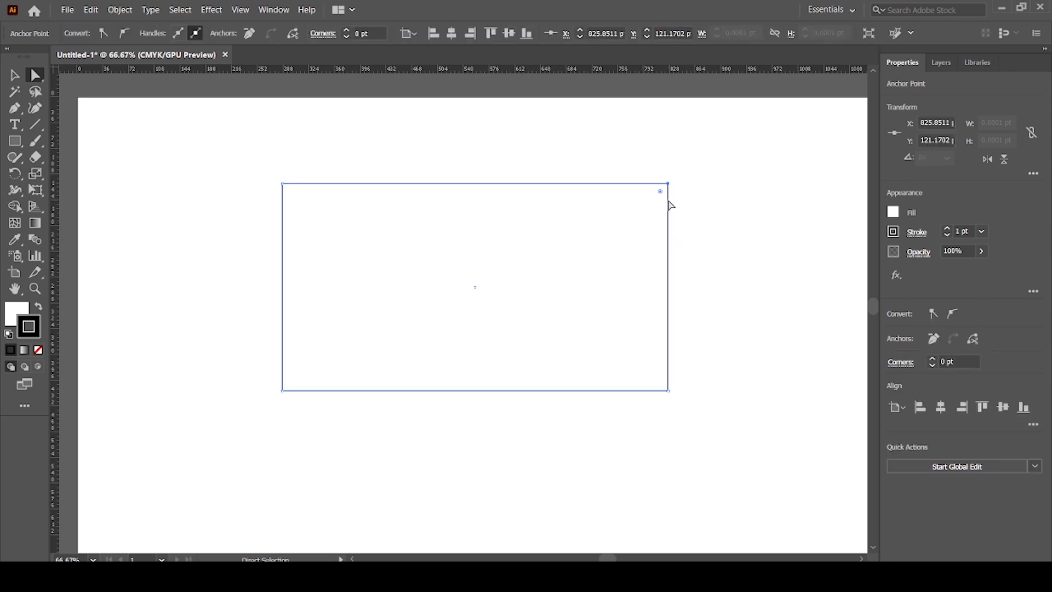
left_click_drag(668, 184, 480, 277)
left_click(668, 390)
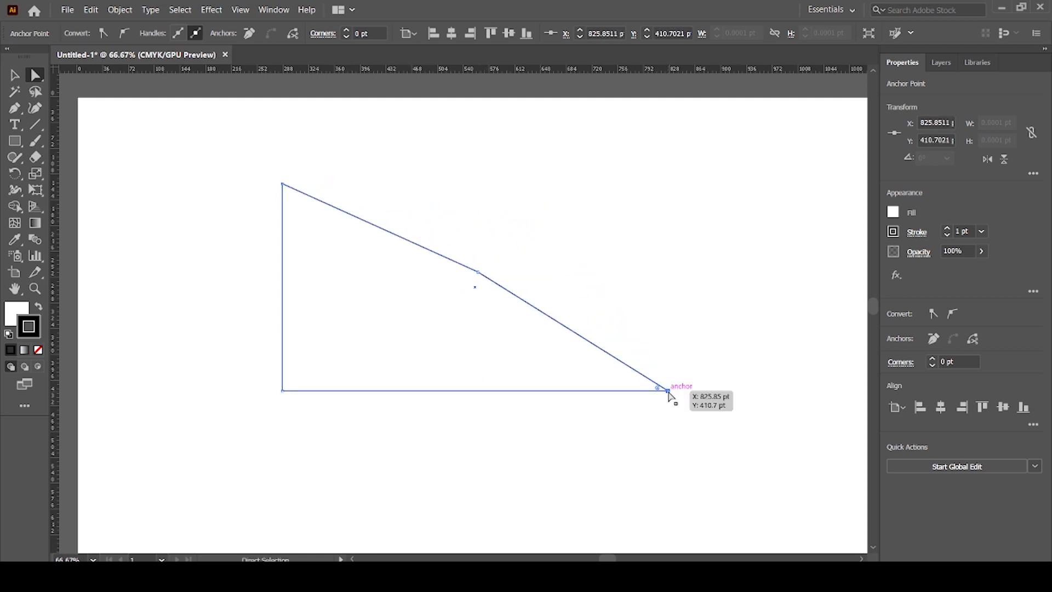
left_click_drag(669, 391, 445, 424)
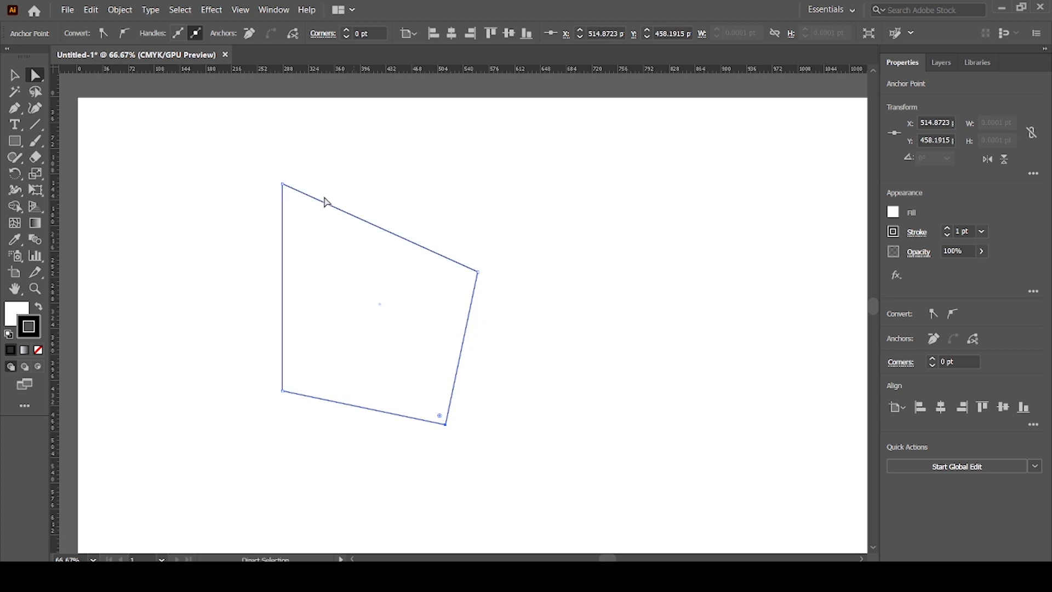
left_click_drag(283, 184, 336, 264)
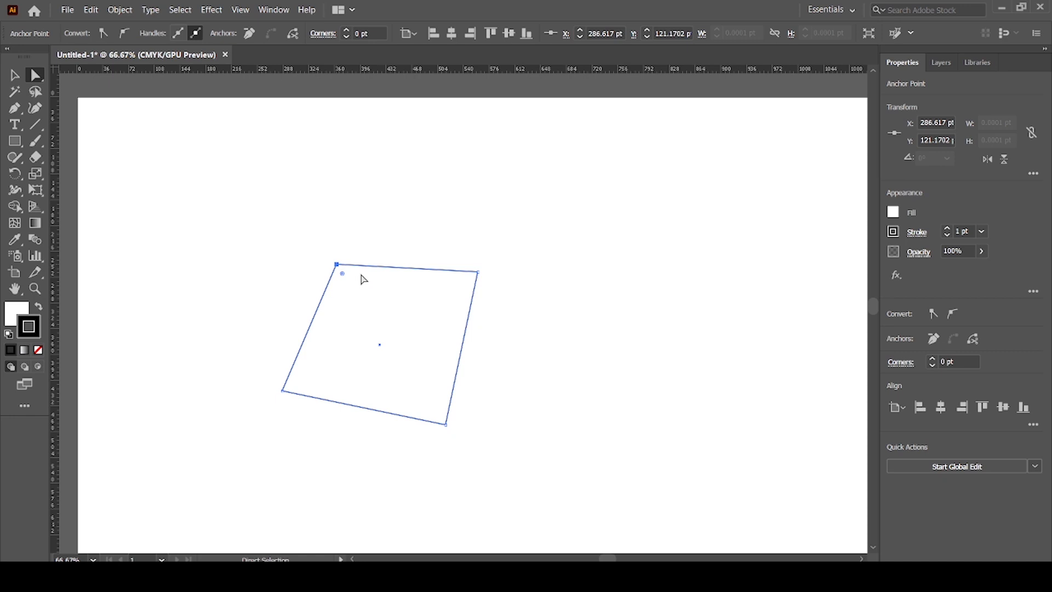
left_click(604, 412)
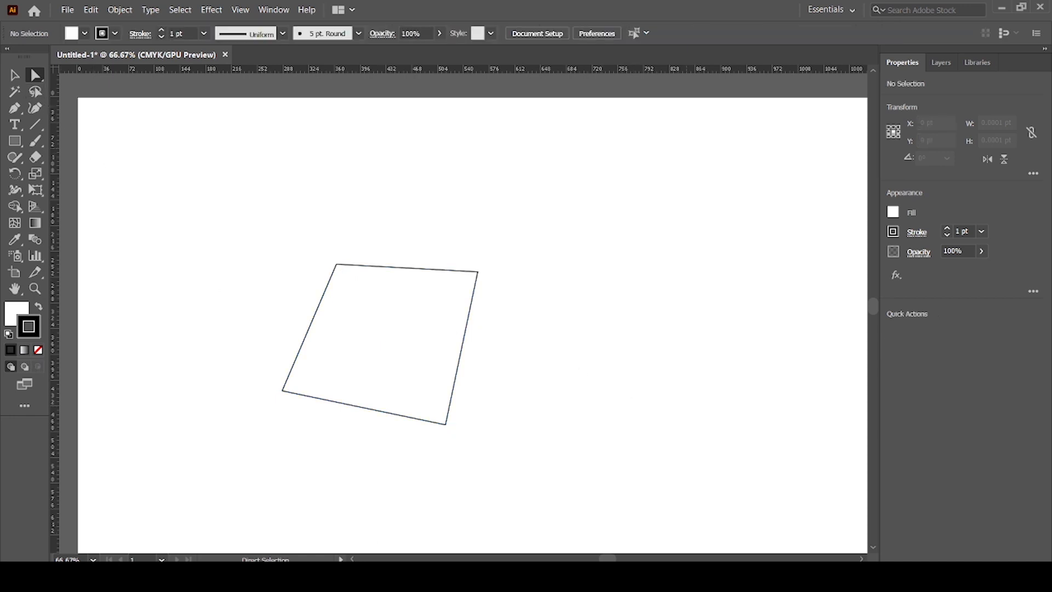
Delete the irregular quadrilateral and draw a new rectangle about 529 by 324 pt.
left_click(15, 75)
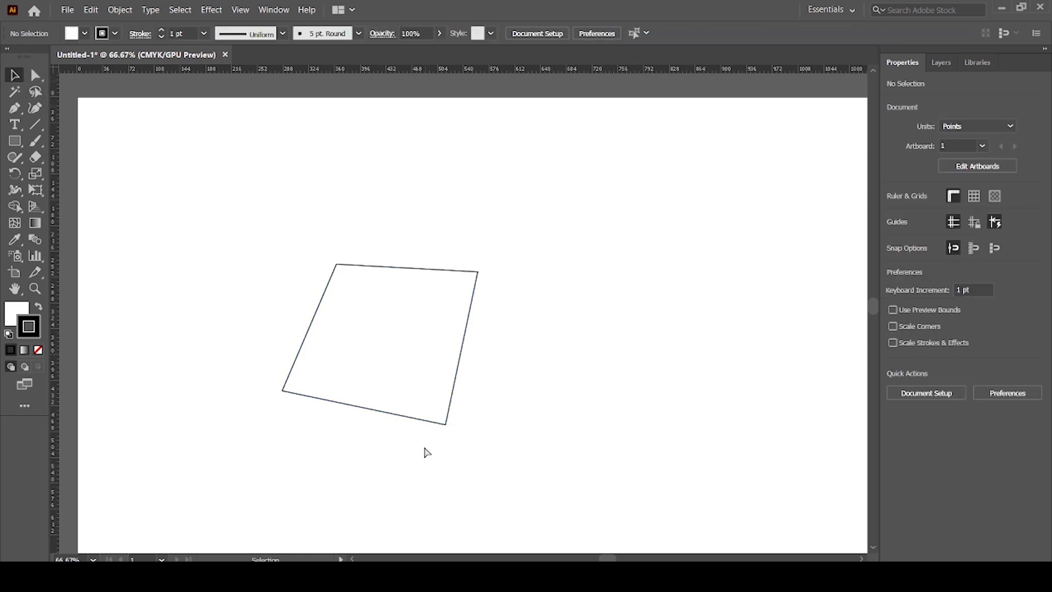
key("ctrl+minus")
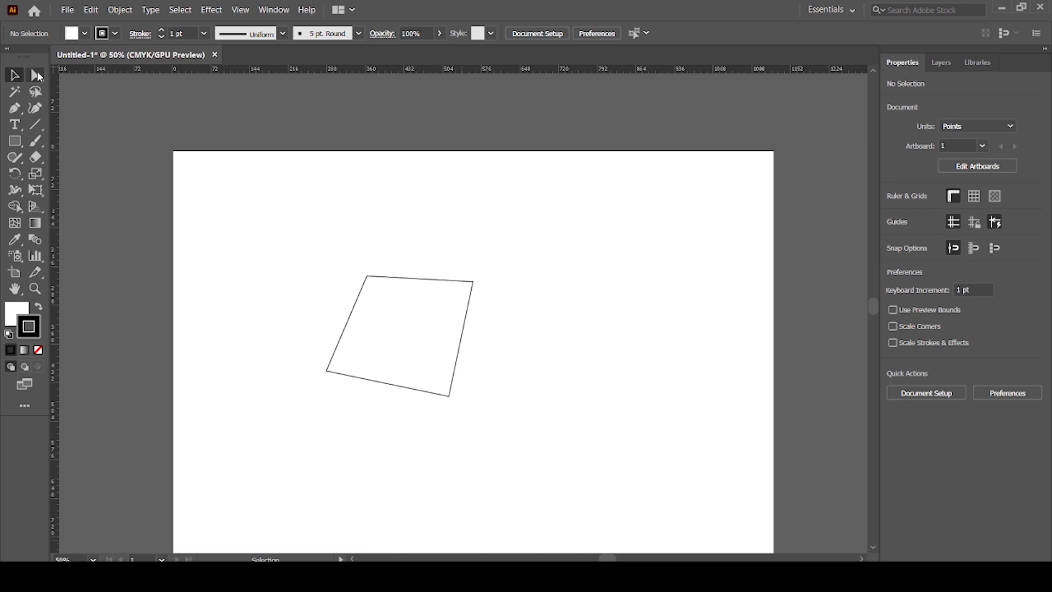
left_click_drag(331, 254, 450, 377)
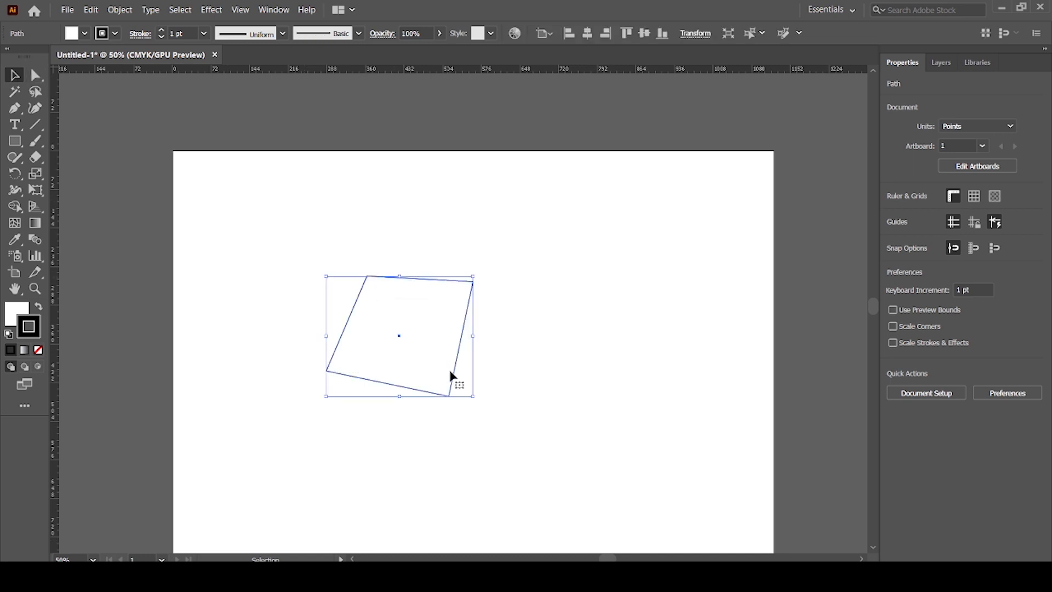
key("Delete")
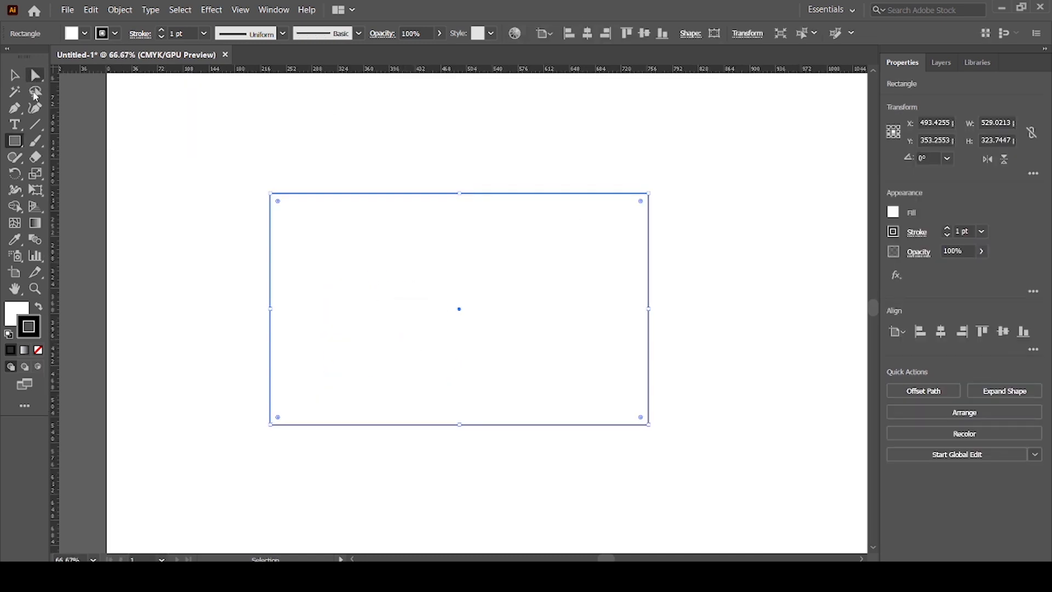
Move the rectangle's two upper anchors about 203 pt right, and shift them together with the lower-left anchor about 83 pt left and 62 pt up.
left_click(35, 76)
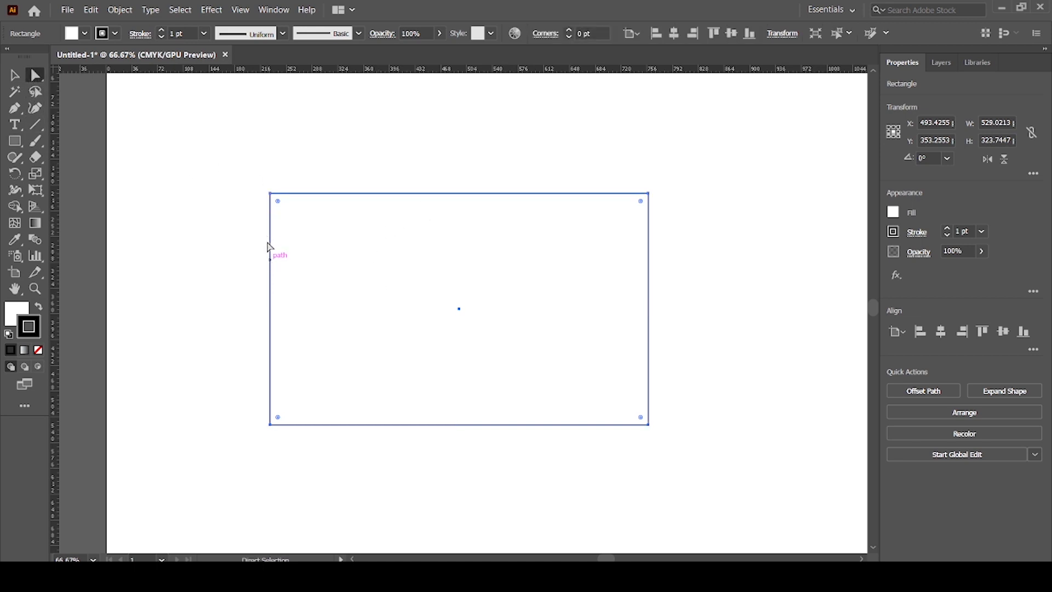
left_click_drag(233, 158, 682, 214)
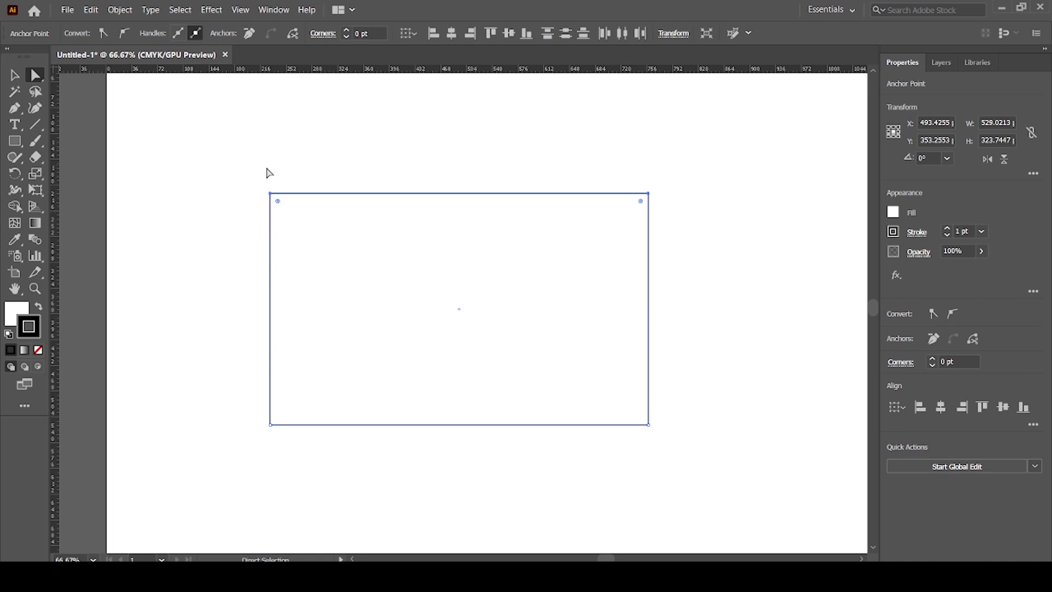
left_click_drag(234, 154, 703, 238)
left_click_drag(649, 194, 794, 195)
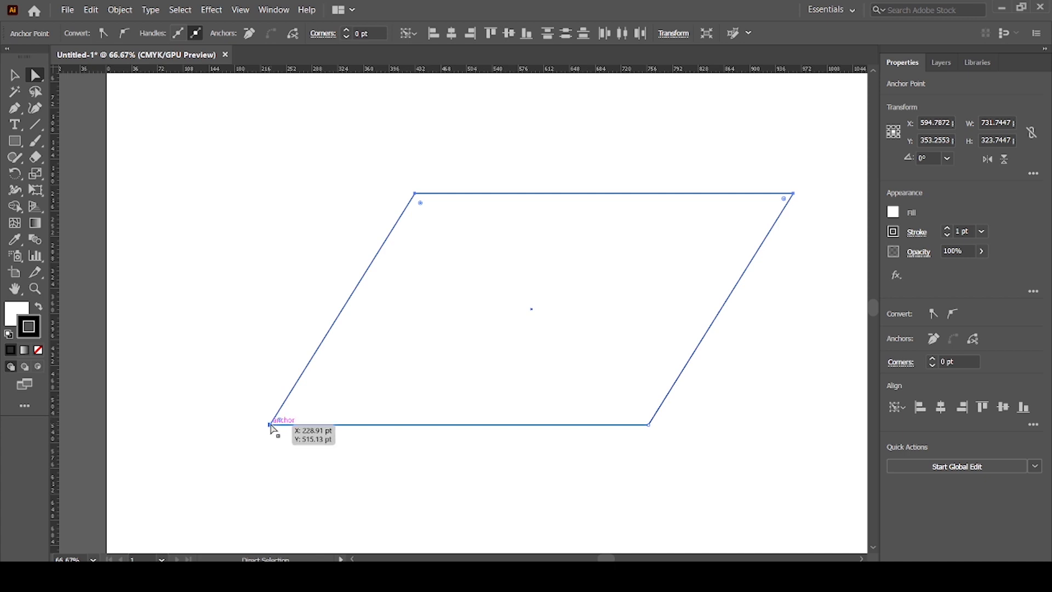
left_click_drag(271, 427, 210, 380)
Delete the slanted quadrilateral and draw an upright ellipse about 100 by 177 pt with the Ellipse tool.
key("v")
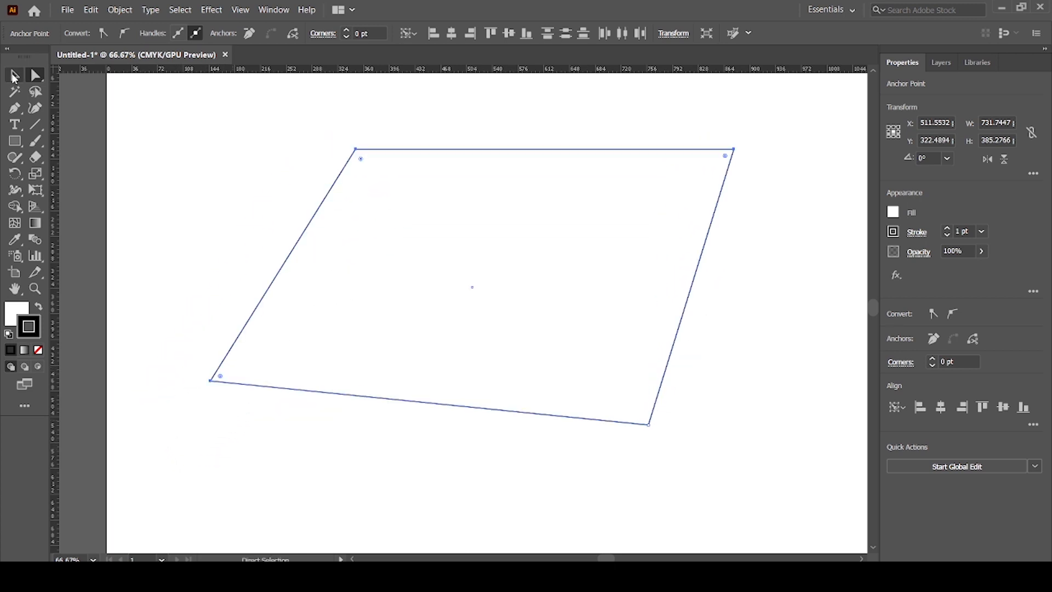
left_click(470, 280)
key("Delete")
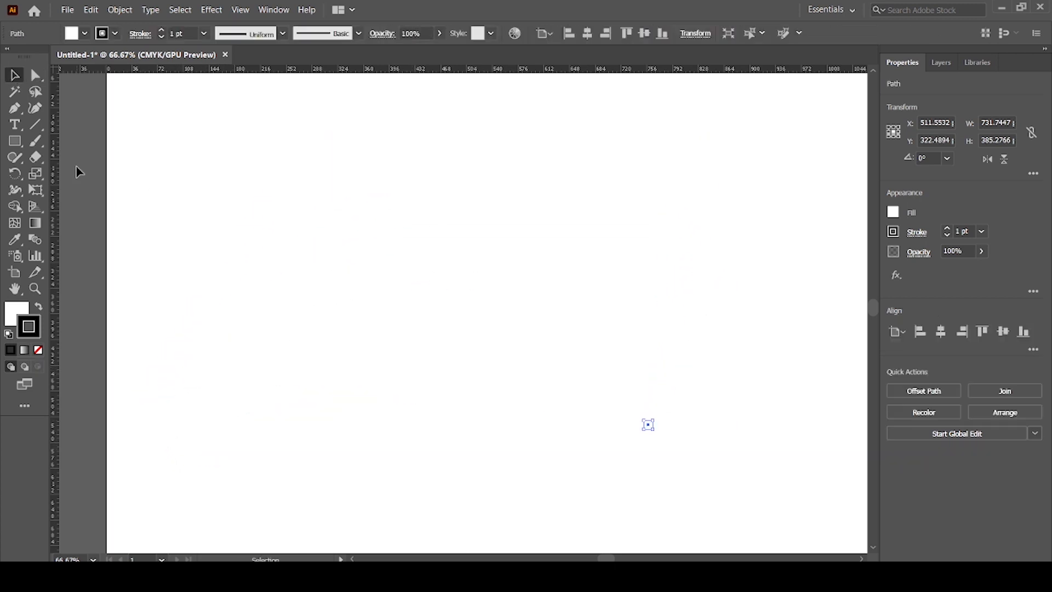
left_click(14, 141)
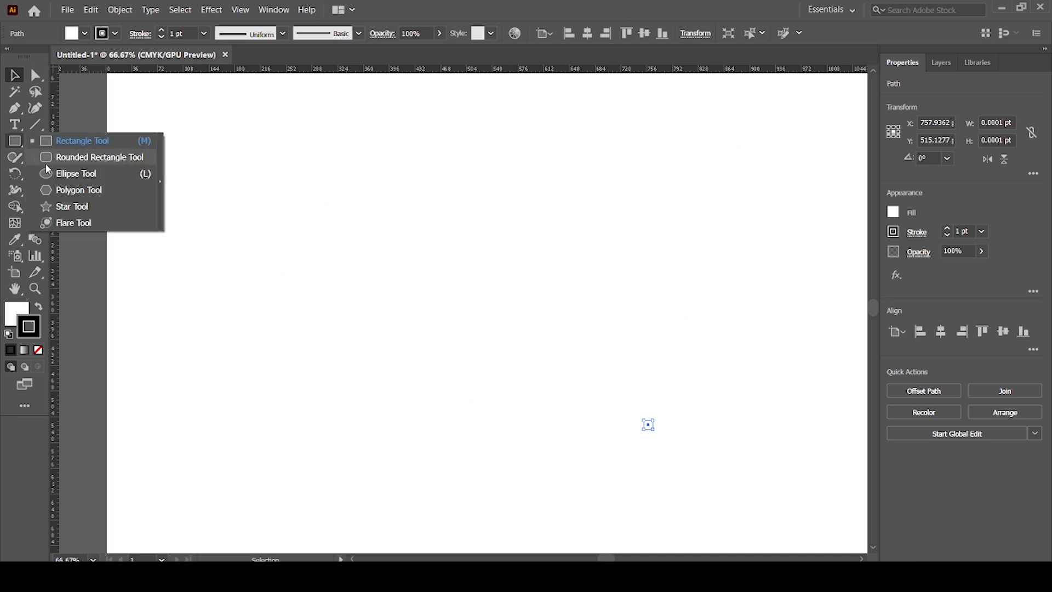
left_click(65, 173)
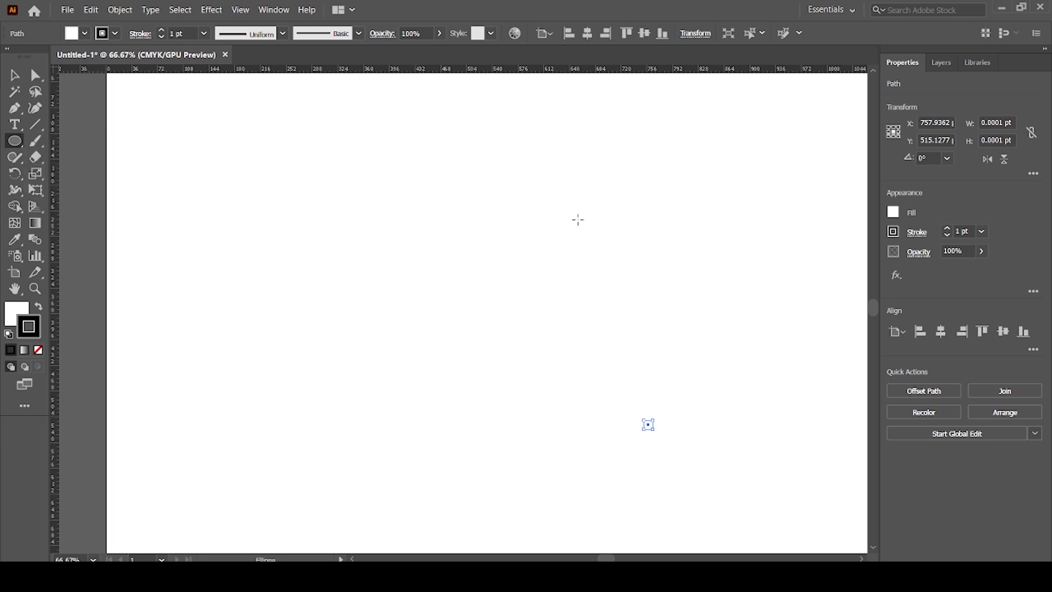
left_click_drag(375, 175, 449, 296)
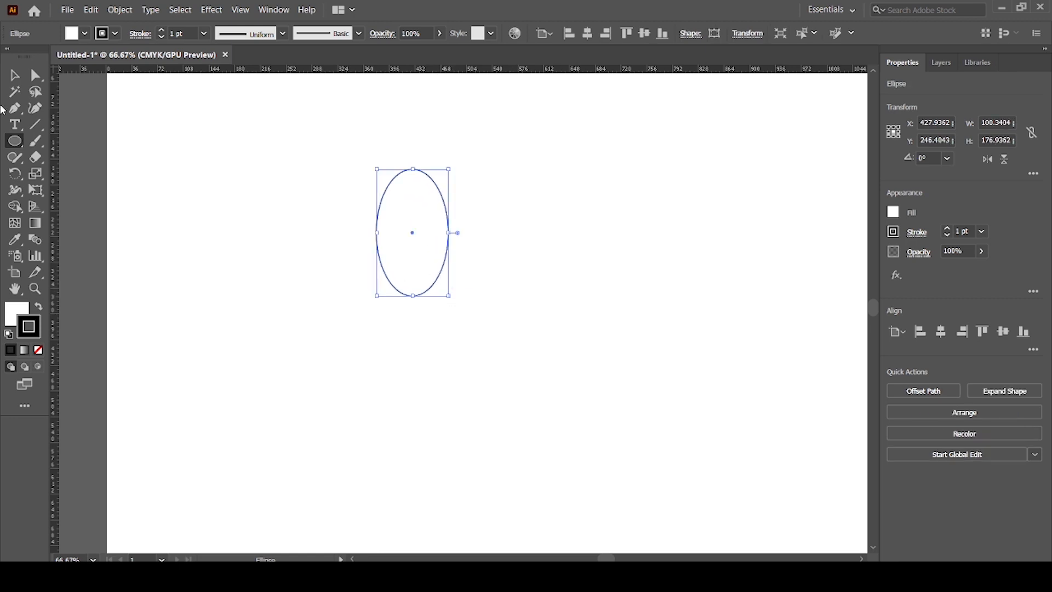
Reshape the ellipse's upper end by tilting and lengthening the direction handles of its top anchor toward the upper left.
left_click(36, 75)
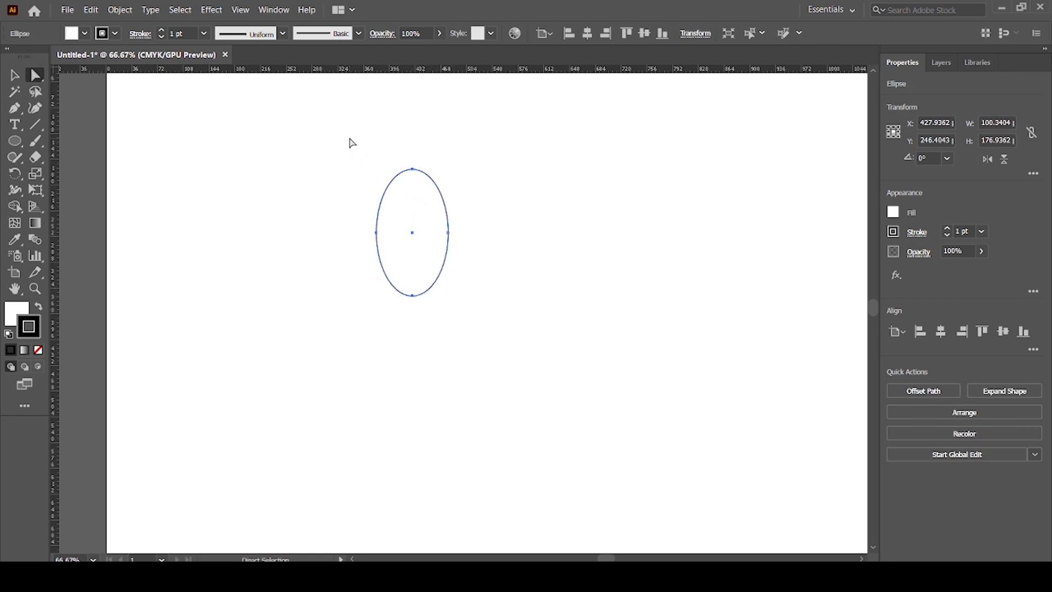
left_click(414, 170)
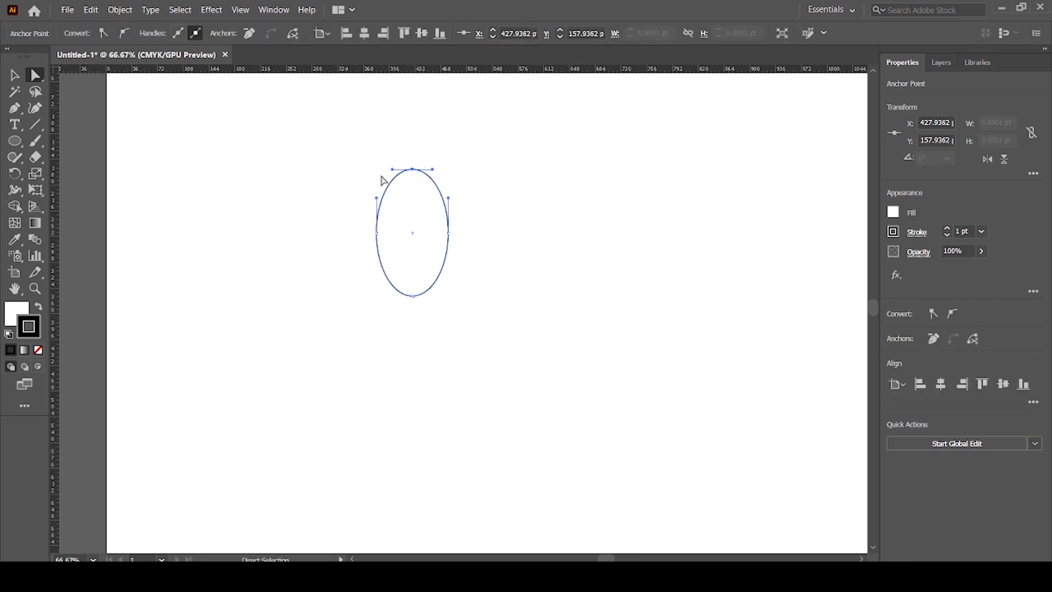
key("ctrl+equal")
key("ctrl+equal")
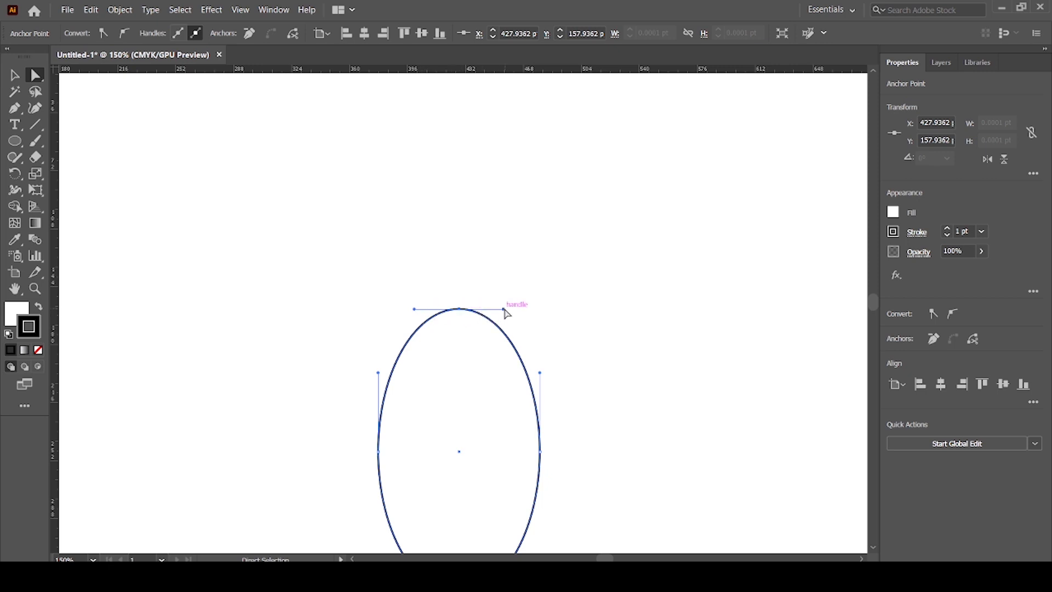
scroll(505, 313, "down", 3)
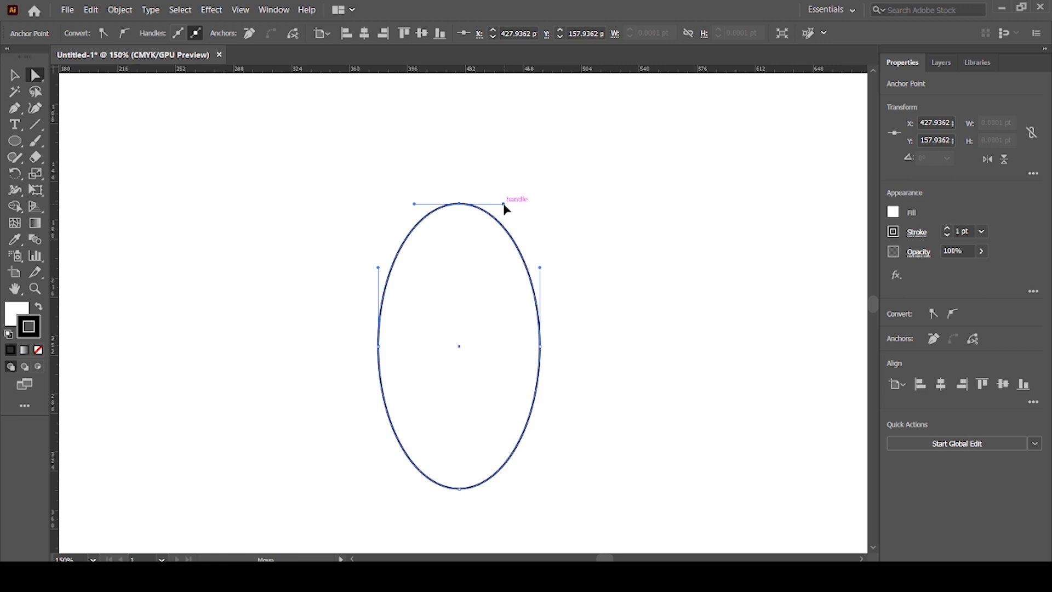
left_click_drag(504, 205, 492, 236)
left_click_drag(428, 171, 374, 161)
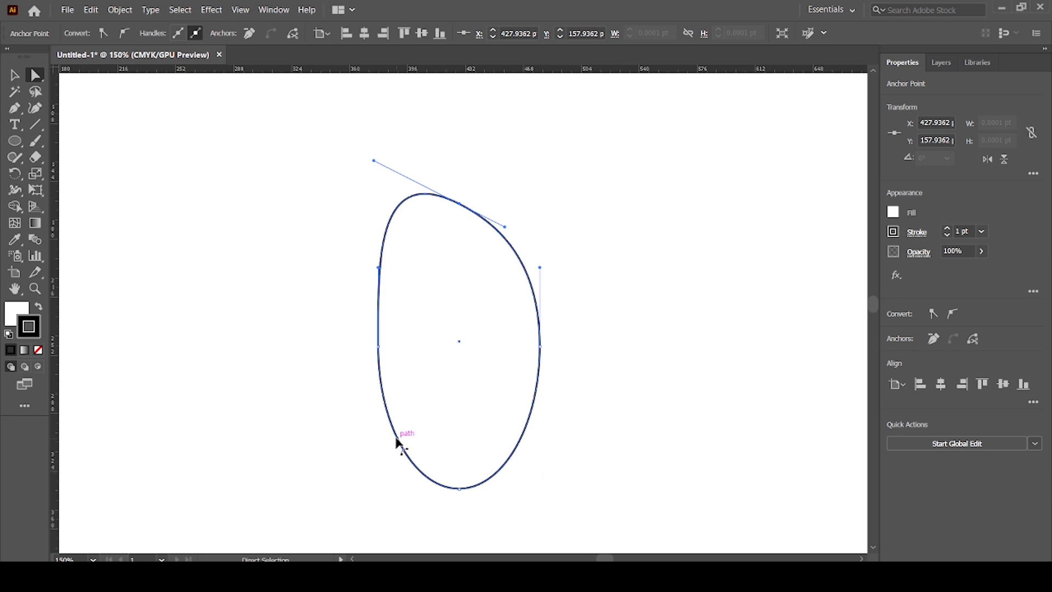
Undo the handle edits on the top anchor, keeping the plain upright ellipse.
key("ctrl+z")
key("ctrl+z")
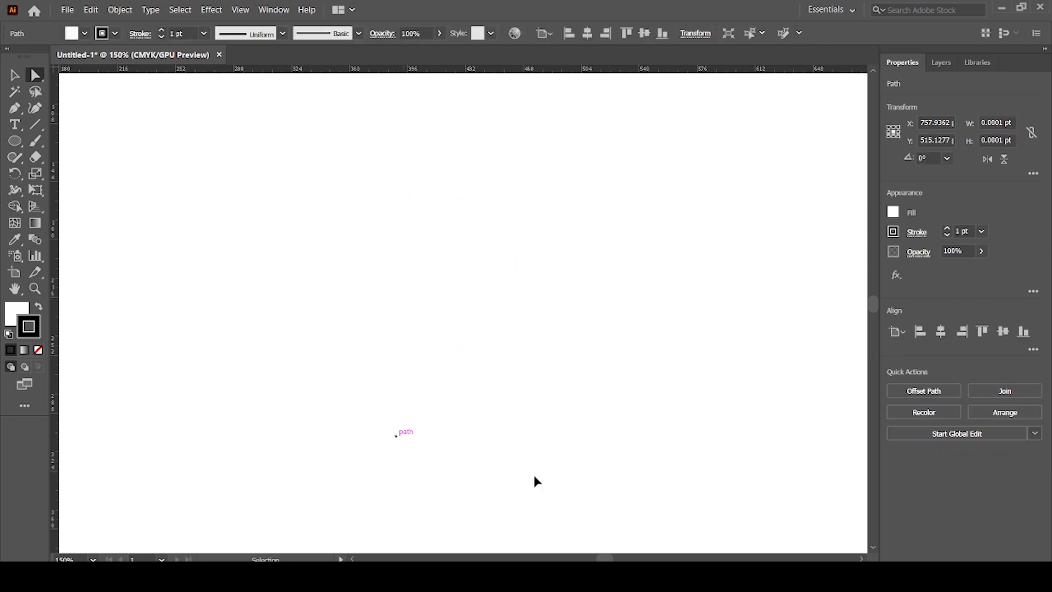
key("ctrl+shift+z")
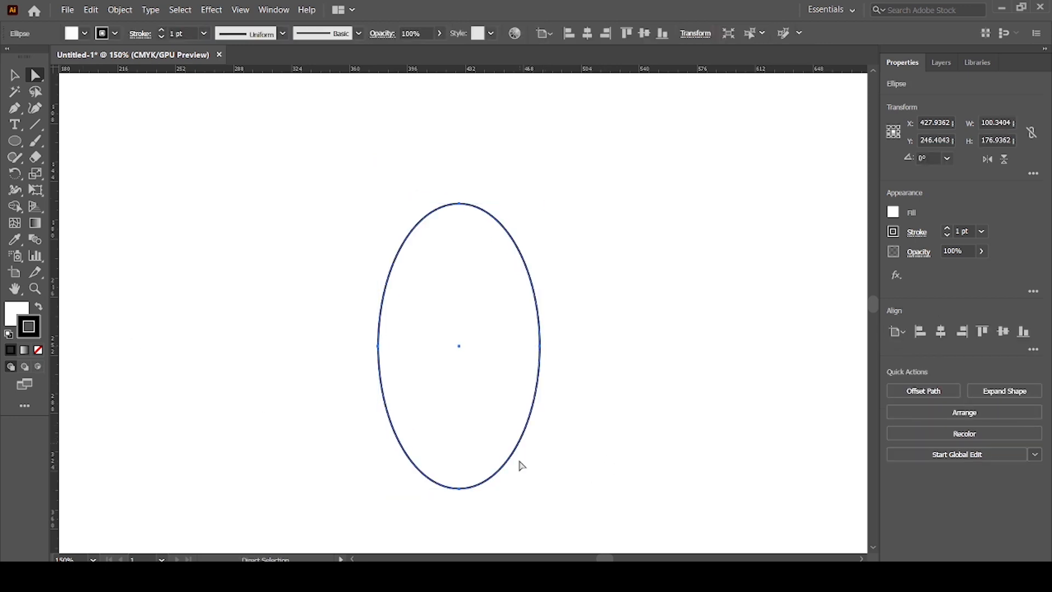
Convert the ellipse's top and bottom anchor points to corners to form a pointed leaf shape.
left_click_drag(371, 159, 496, 301)
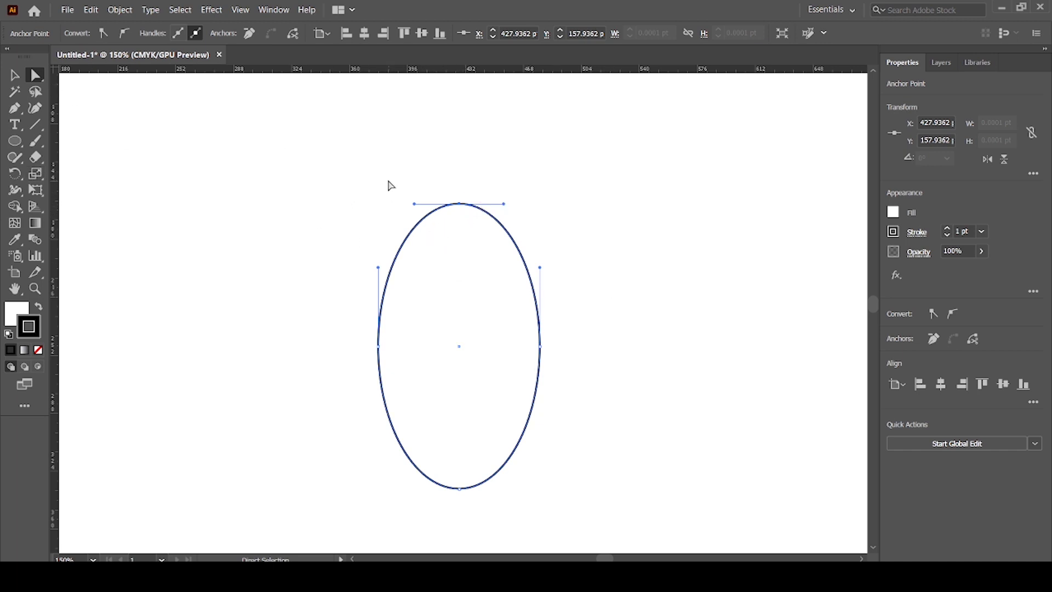
left_click_drag(390, 175, 513, 230)
left_click(103, 34)
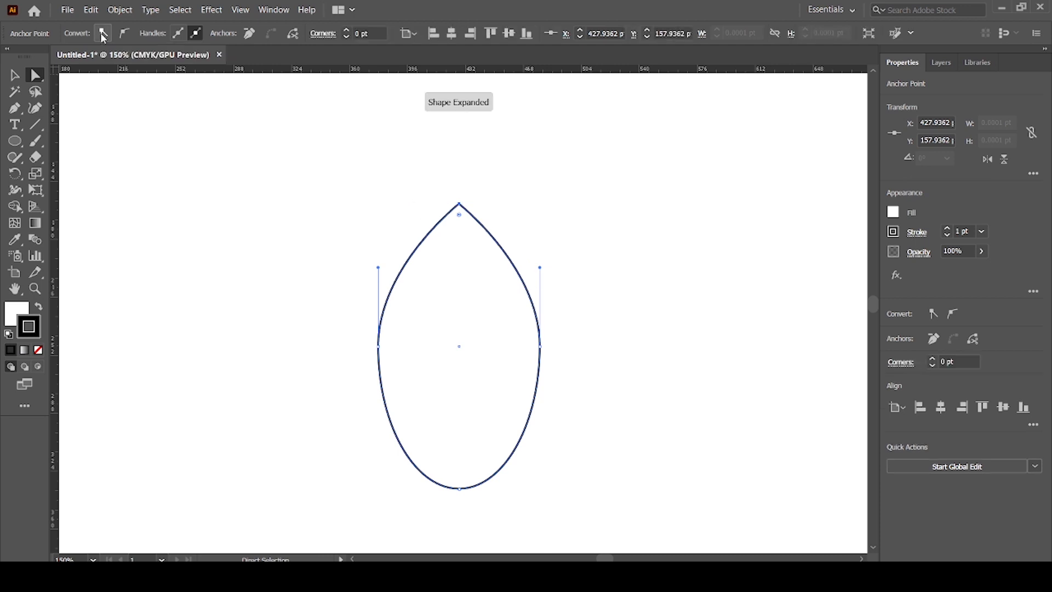
scroll(454, 266, "down", 2)
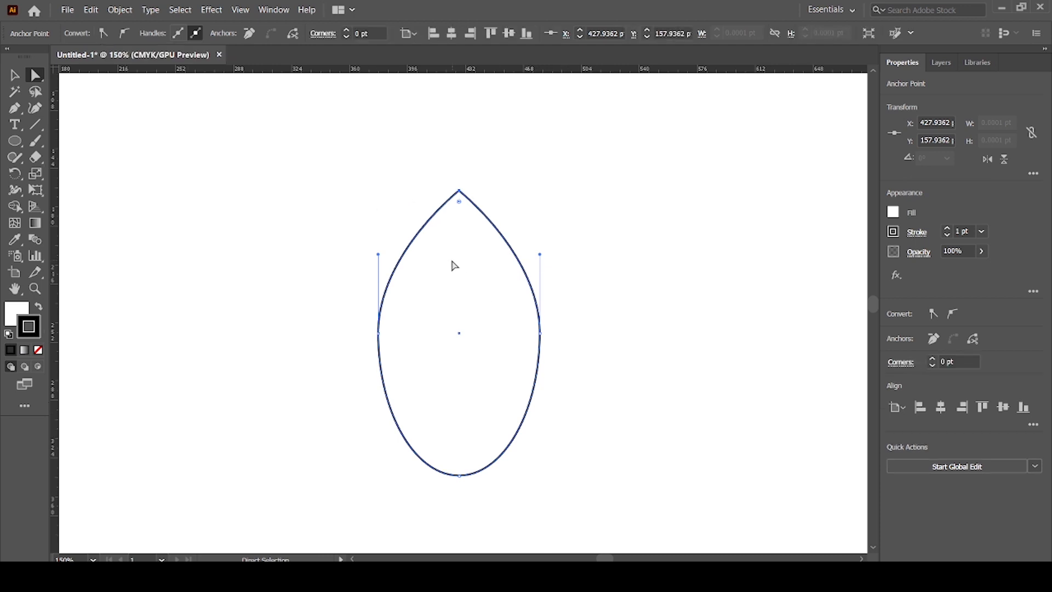
left_click_drag(390, 445, 535, 496)
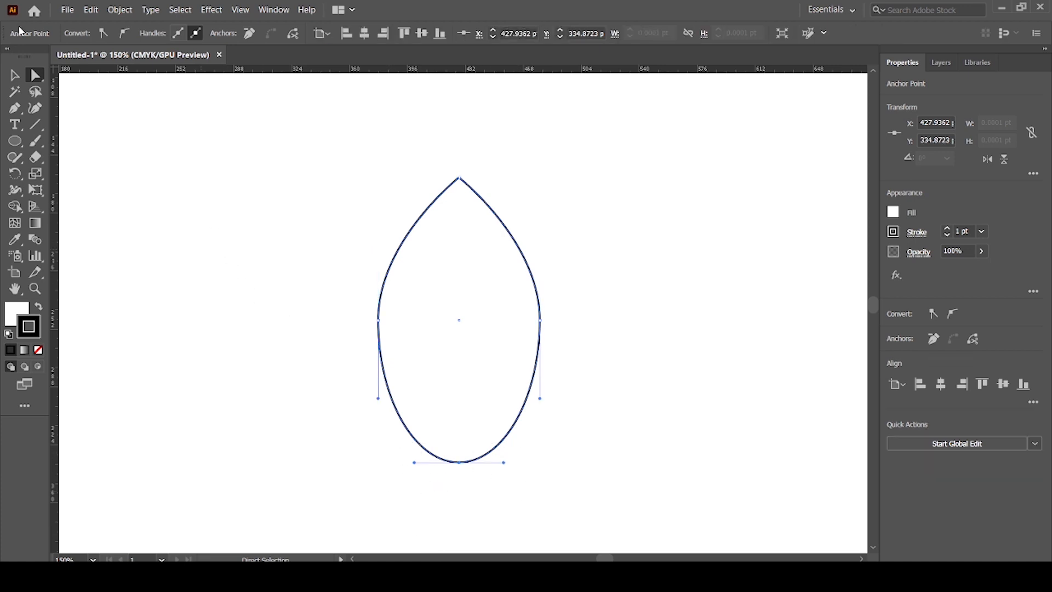
left_click(103, 34)
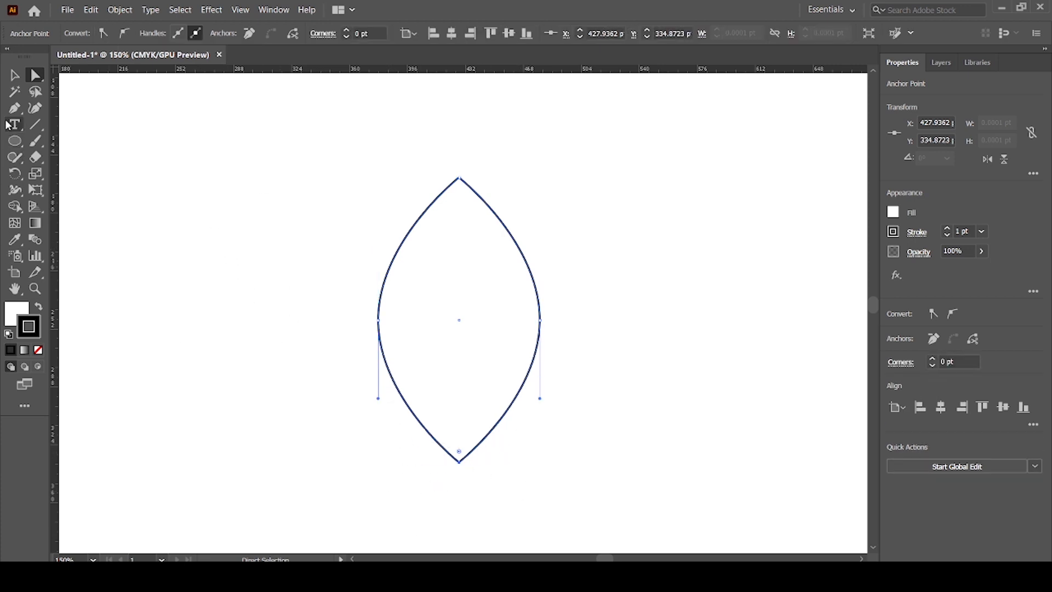
Fill the leaf with dark green (C 87.45, M 24.71, Y 100, K 13.33) and remove its stroke.
left_click(14, 77)
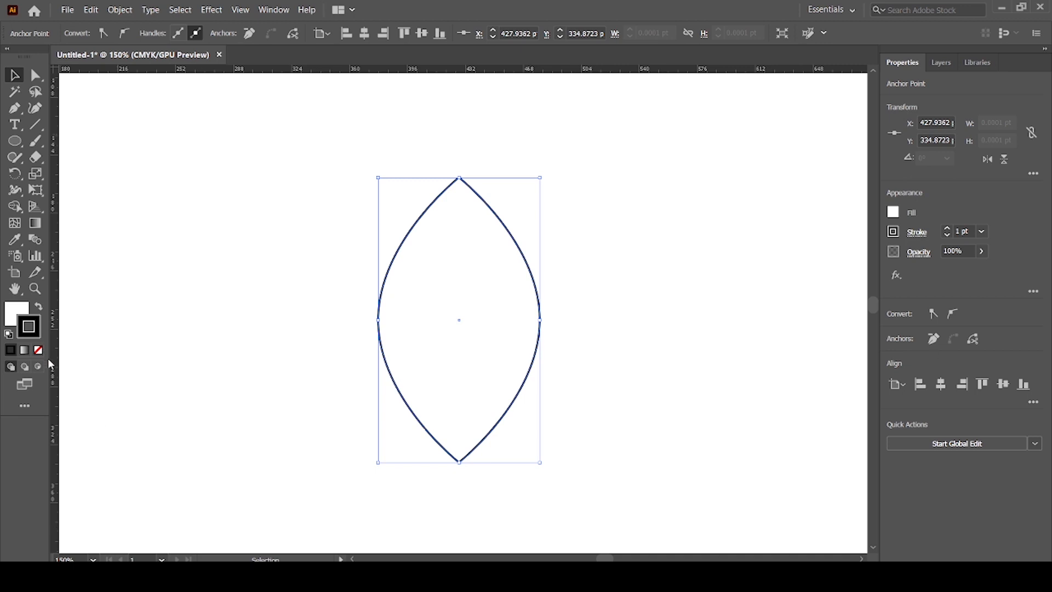
left_click(11, 317)
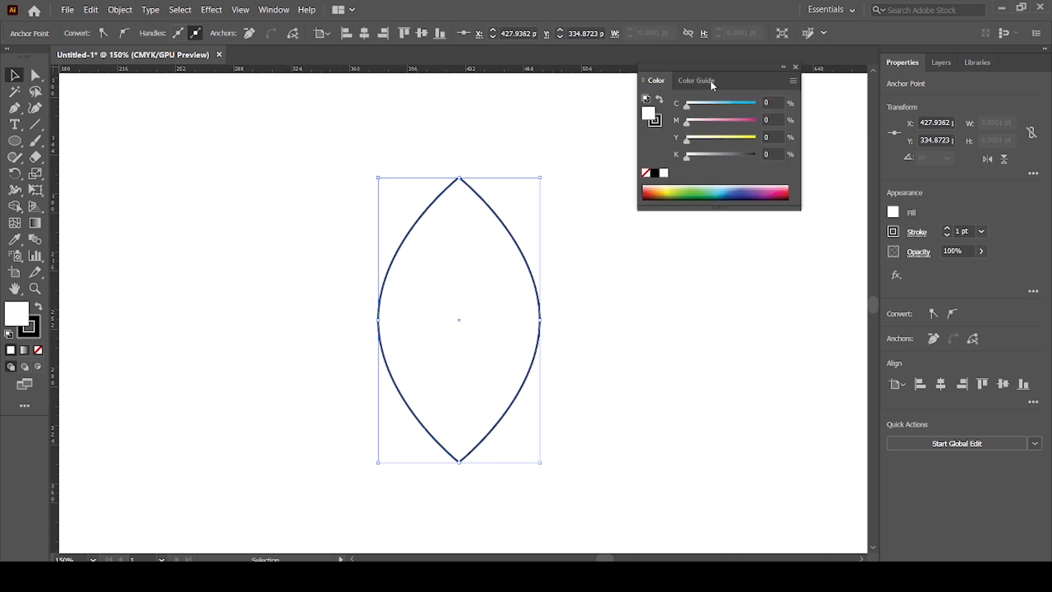
left_click(694, 195)
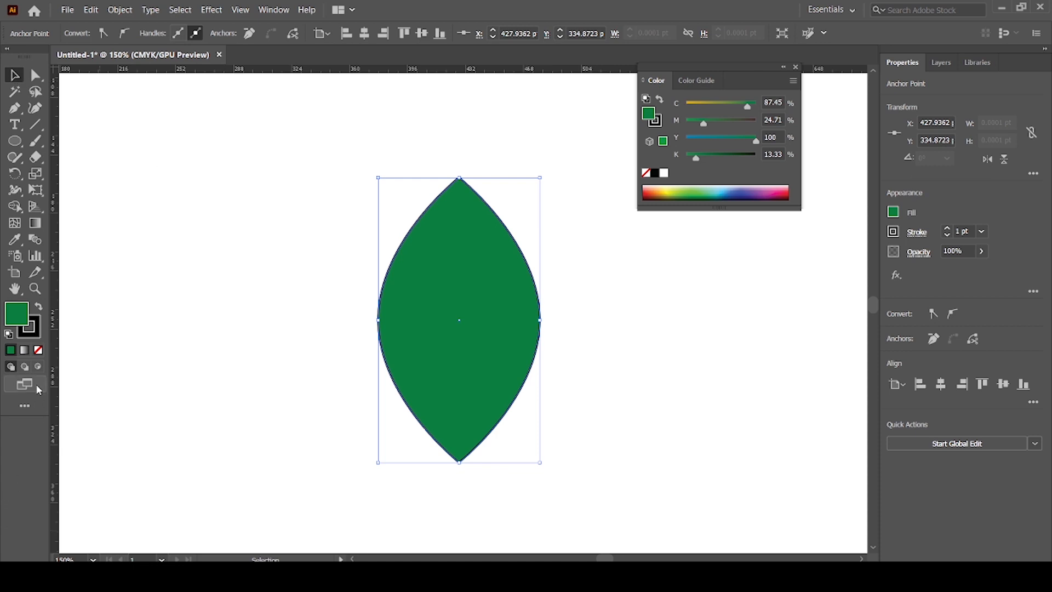
left_click(38, 334)
left_click(40, 352)
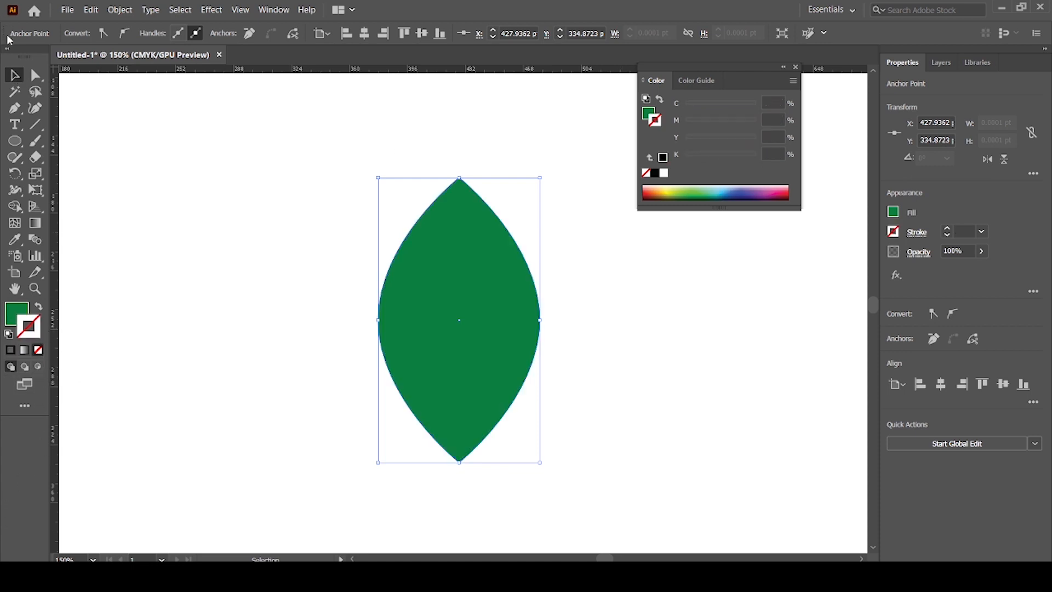
left_click(318, 315)
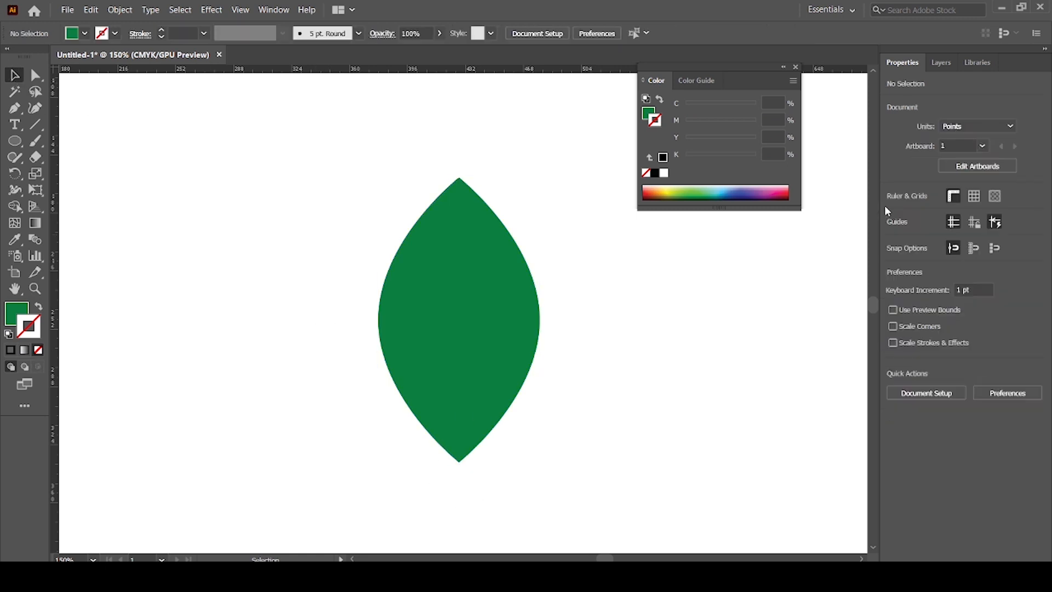
Scale the leaf down to about 53 by 93 pt and move it to about X 235, Y 176 pt.
key("ctrl+minus")
left_click(463, 392)
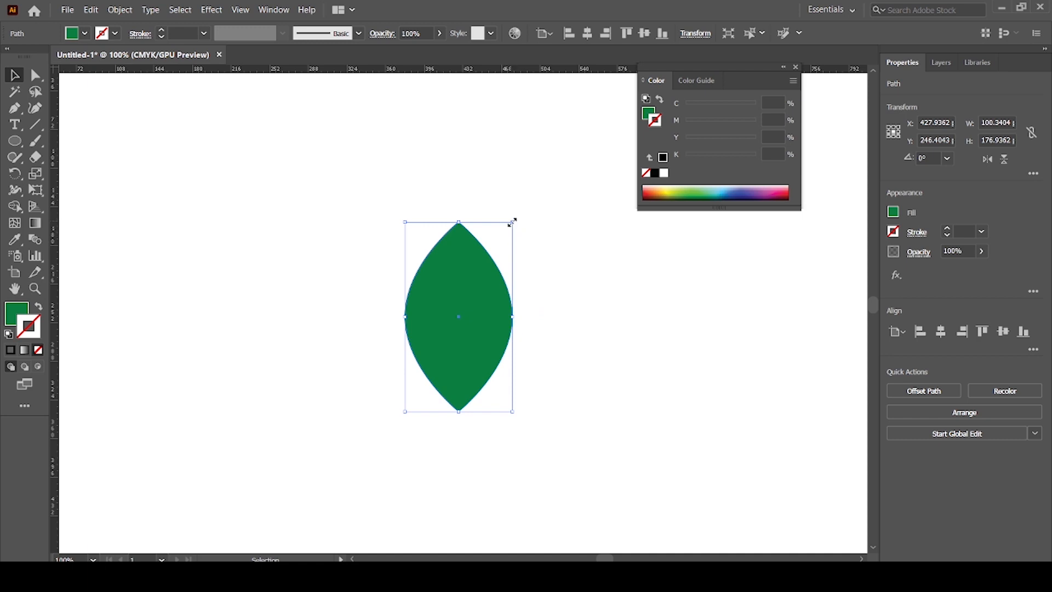
left_click_drag(512, 222, 484, 317)
left_click_drag(433, 377, 249, 253)
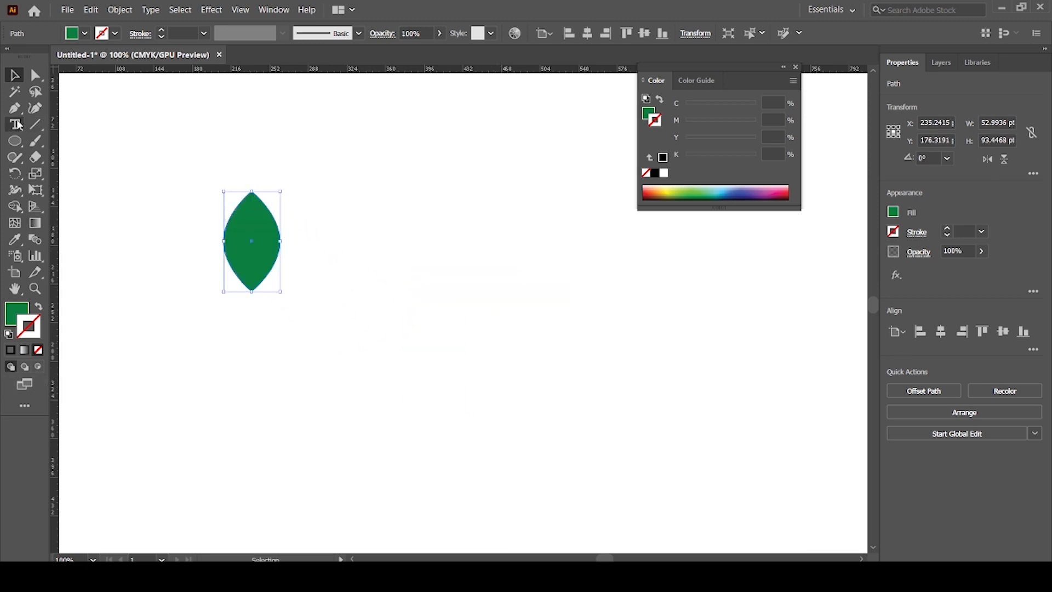
Draw an ellipse about 167 by 273 pt beside the leaf and pull the right anchor's lower handle inward to indent the lower right side.
left_click_drag(15, 141, 63, 172)
left_click_drag(387, 153, 567, 447)
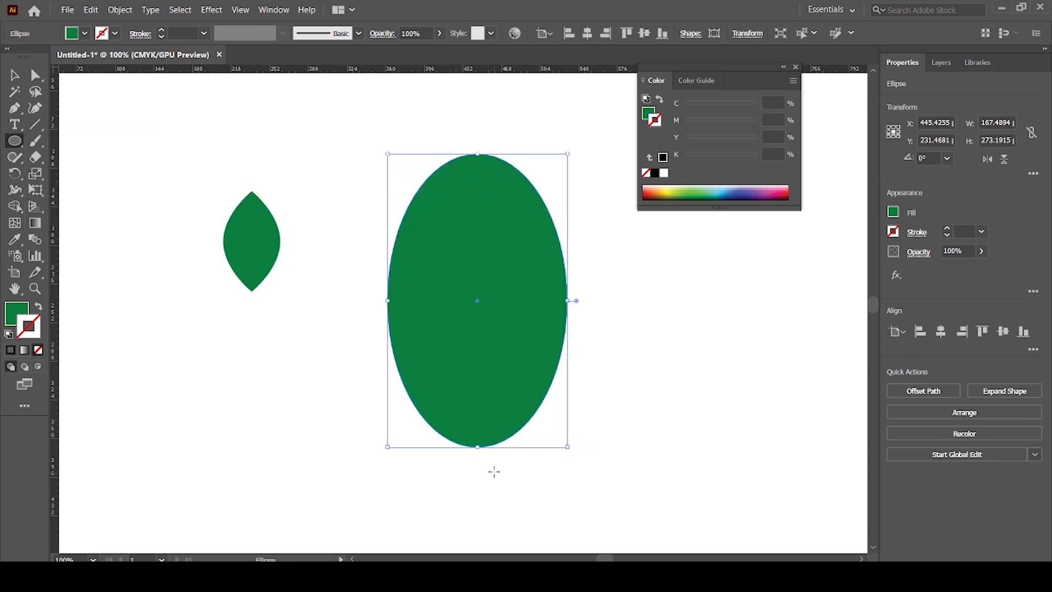
left_click(37, 77)
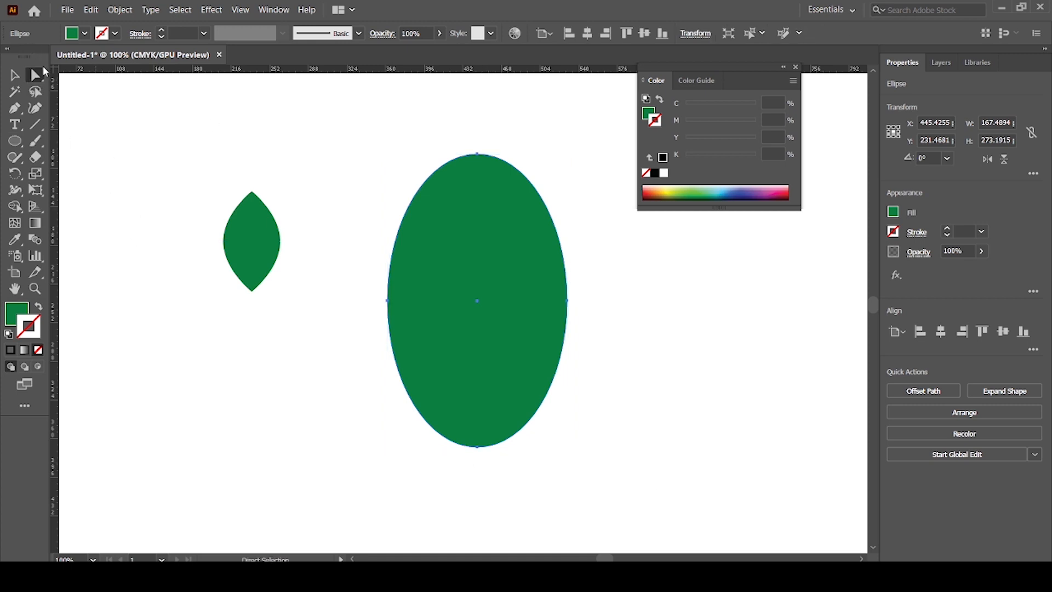
left_click(568, 301)
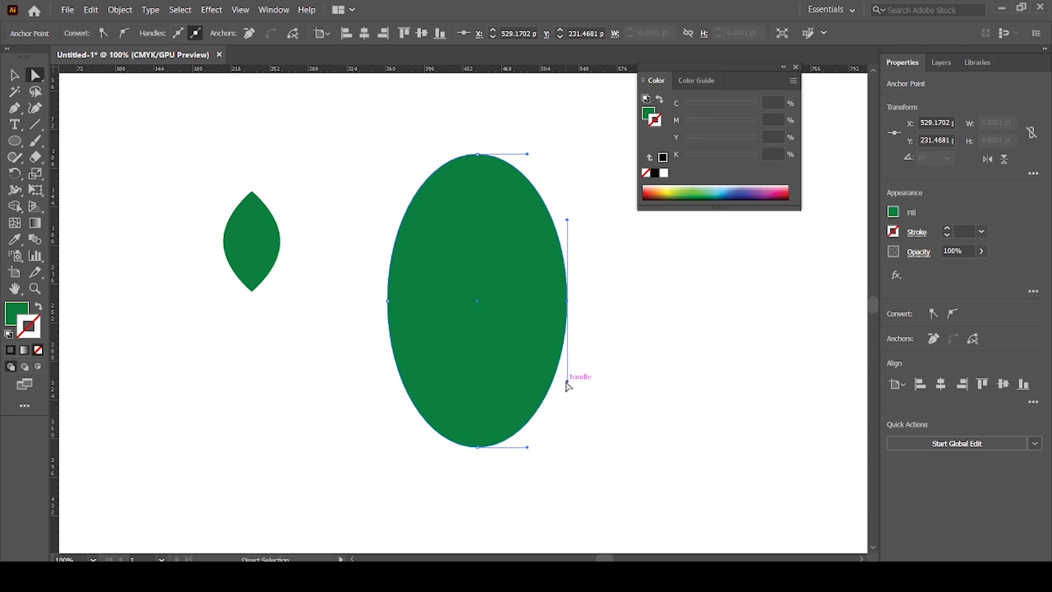
left_click_drag(567, 382, 518, 382)
Fill the large reshaped ellipse with the golden yellow swatch.
key("v")
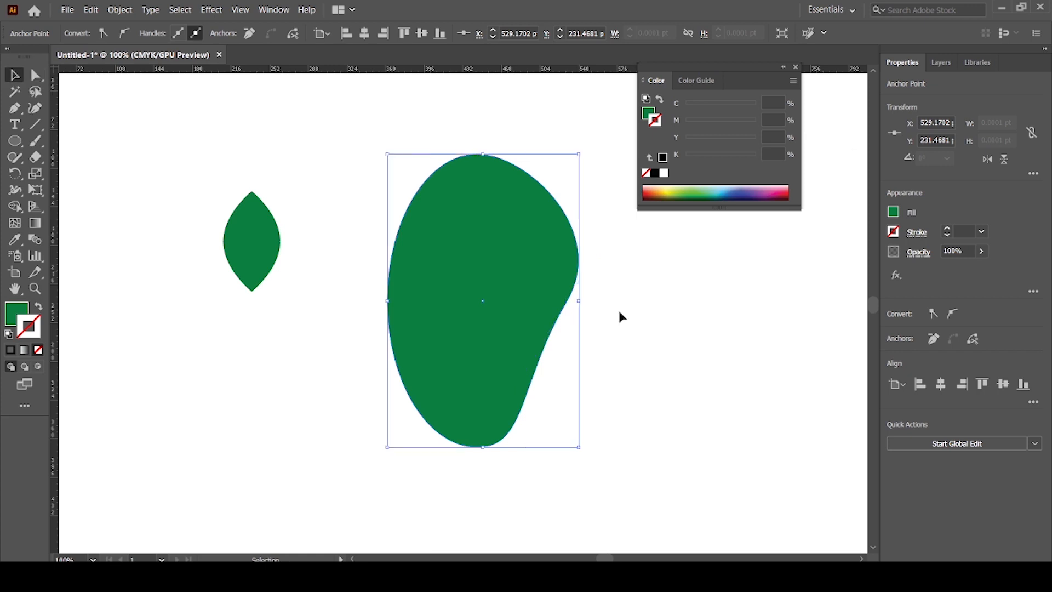
left_click(488, 294)
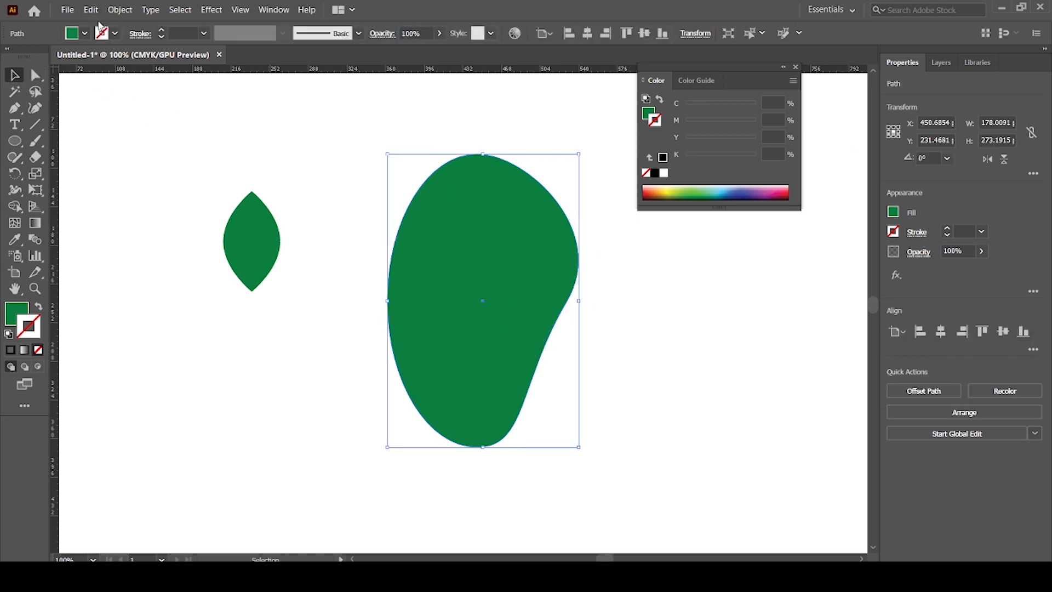
left_click(85, 34)
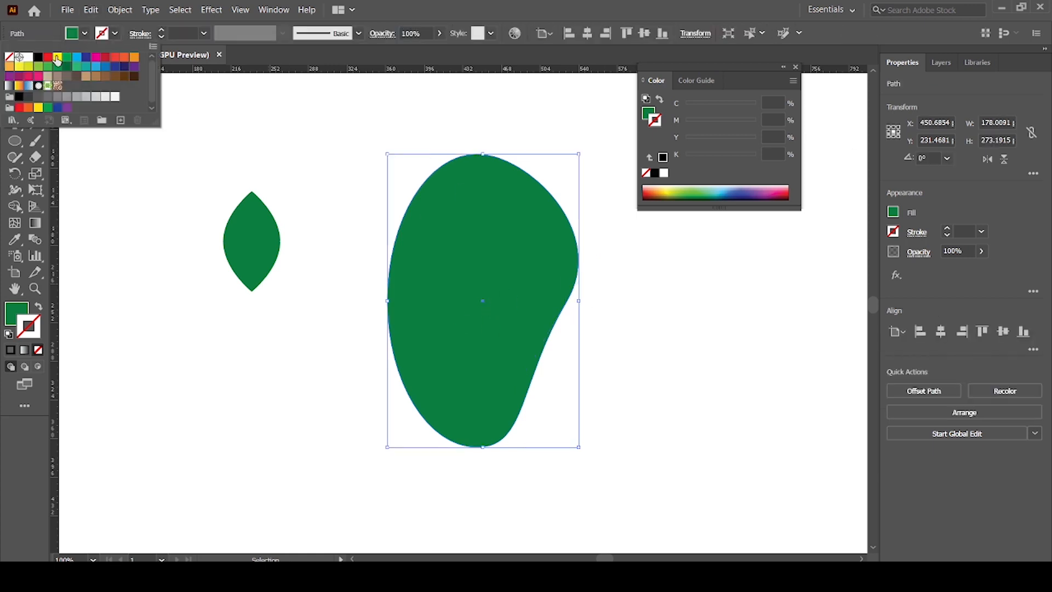
left_click(41, 106)
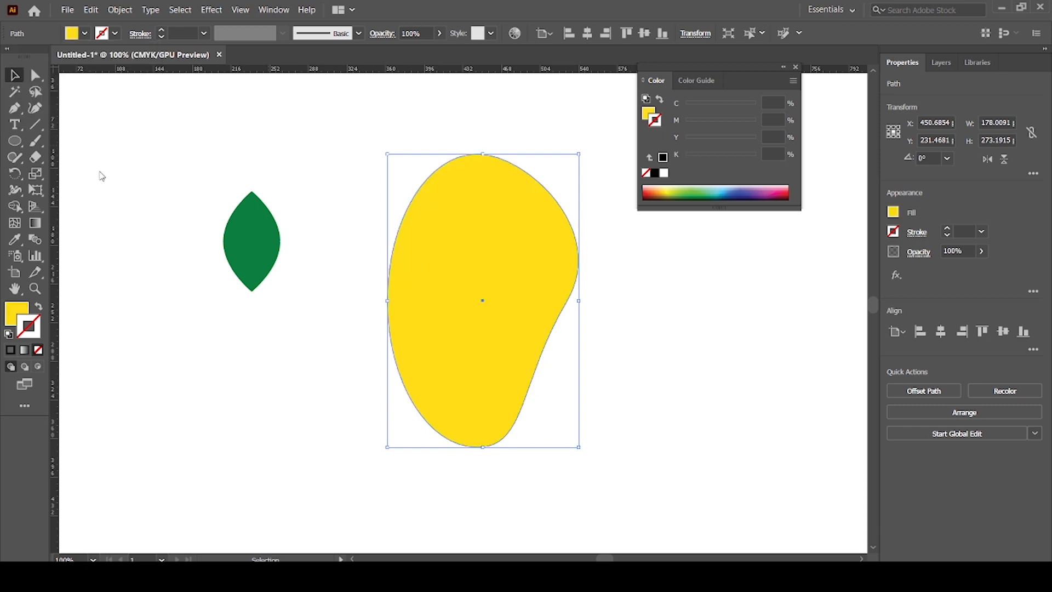
Move the green leaf onto the top of the yellow fruit and tilt it by about 6°.
left_click(174, 209)
left_click(271, 254)
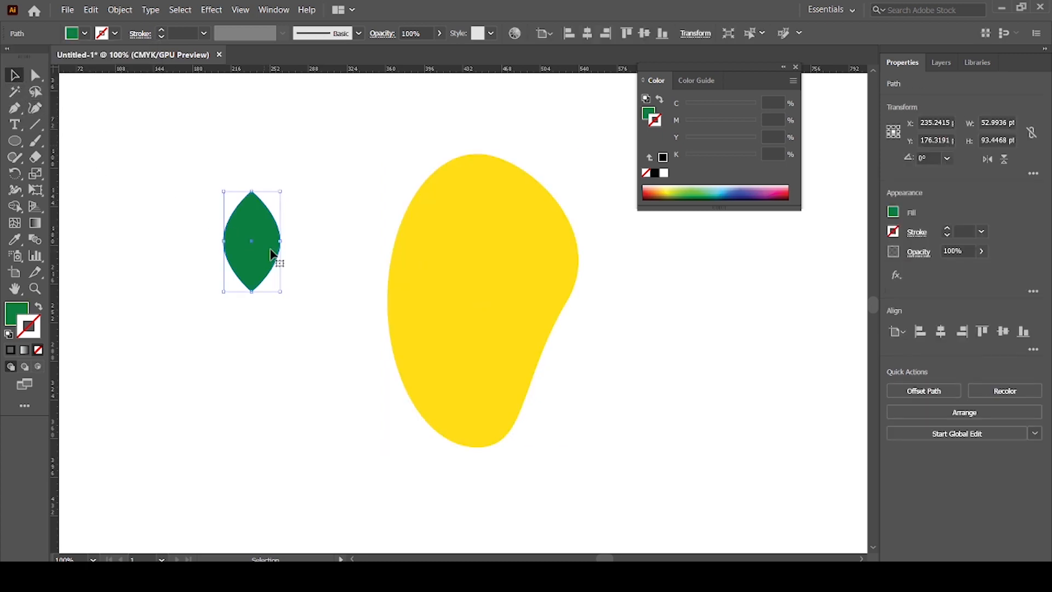
left_click_drag(280, 240, 485, 215)
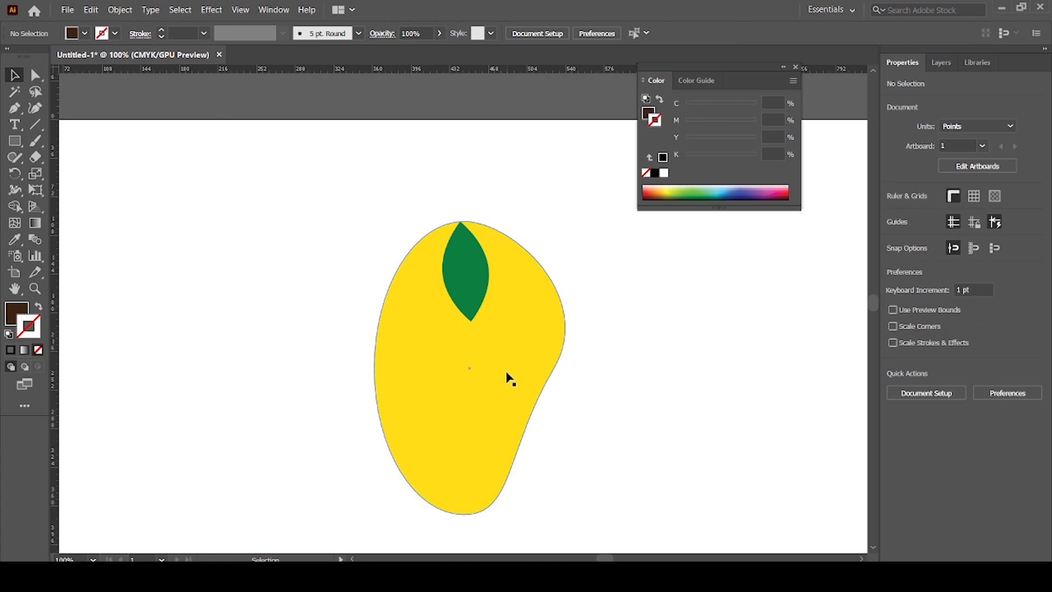
Move the fruit together with its leaf to the artboard's upper-left area, at about X 113, Y 191 pt.
left_click_drag(520, 364, 419, 356)
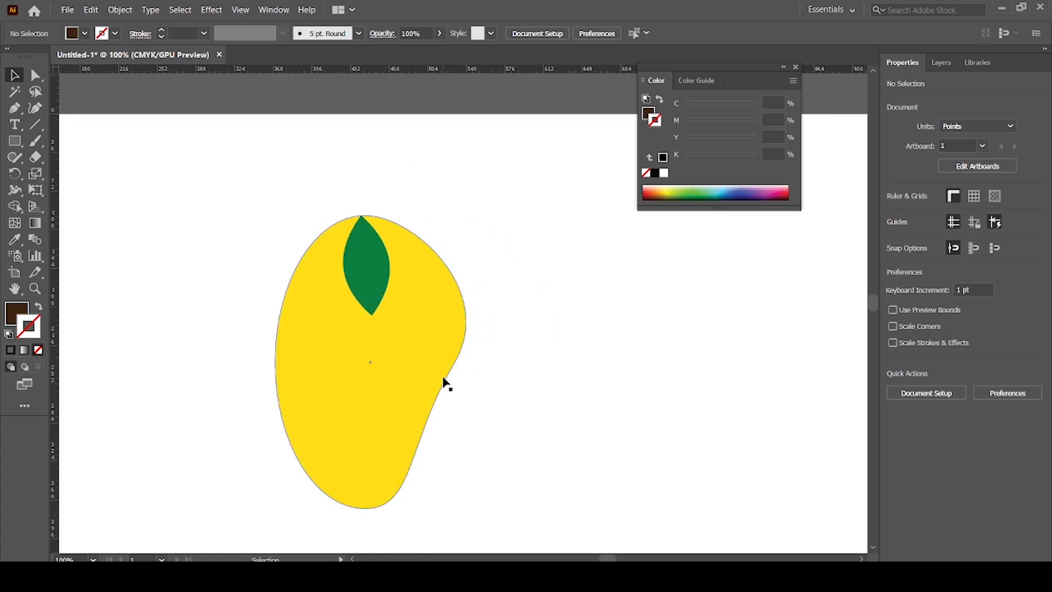
key("ctrl+minus")
key("ctrl+minus")
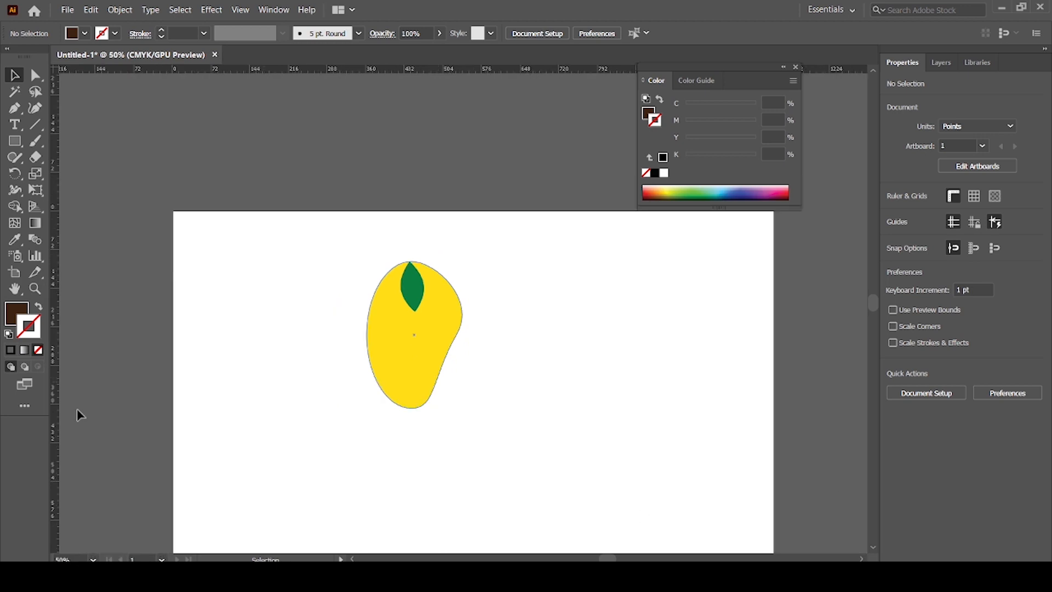
left_click(14, 141)
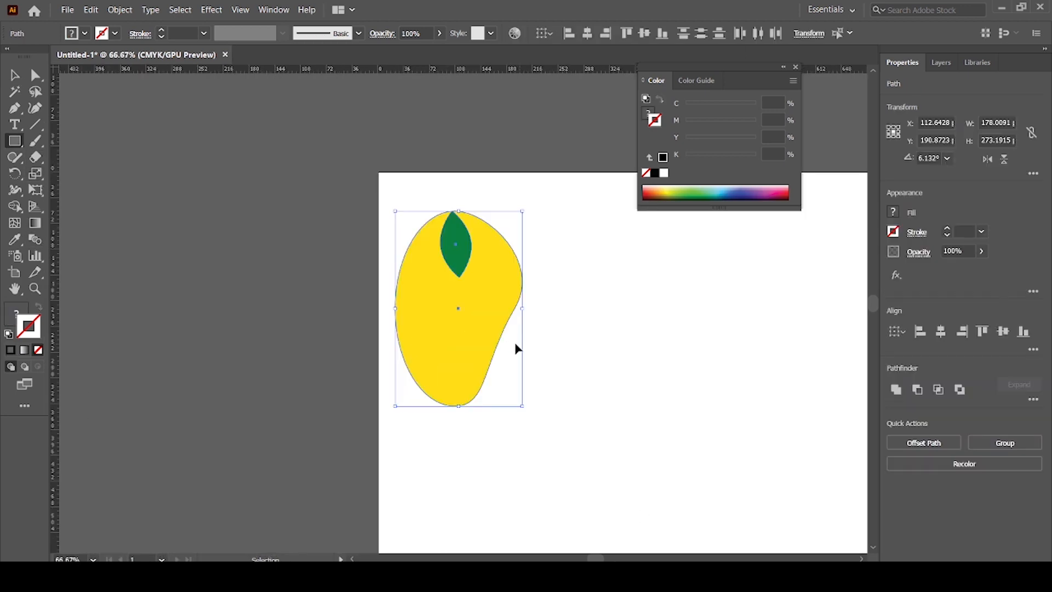
key("ctrl+a")
Draw a dark brown rectangle about 443 by 236 pt in the empty area to the right of the fruit.
key("ctrl+plus")
left_click_drag(685, 348, 265, 323)
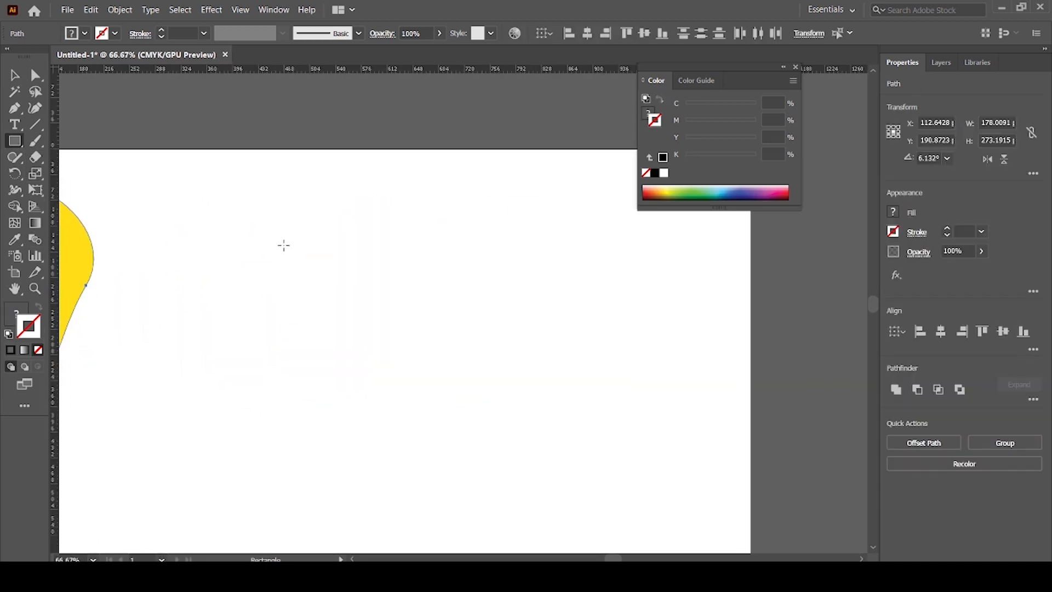
left_click_drag(283, 247, 601, 415)
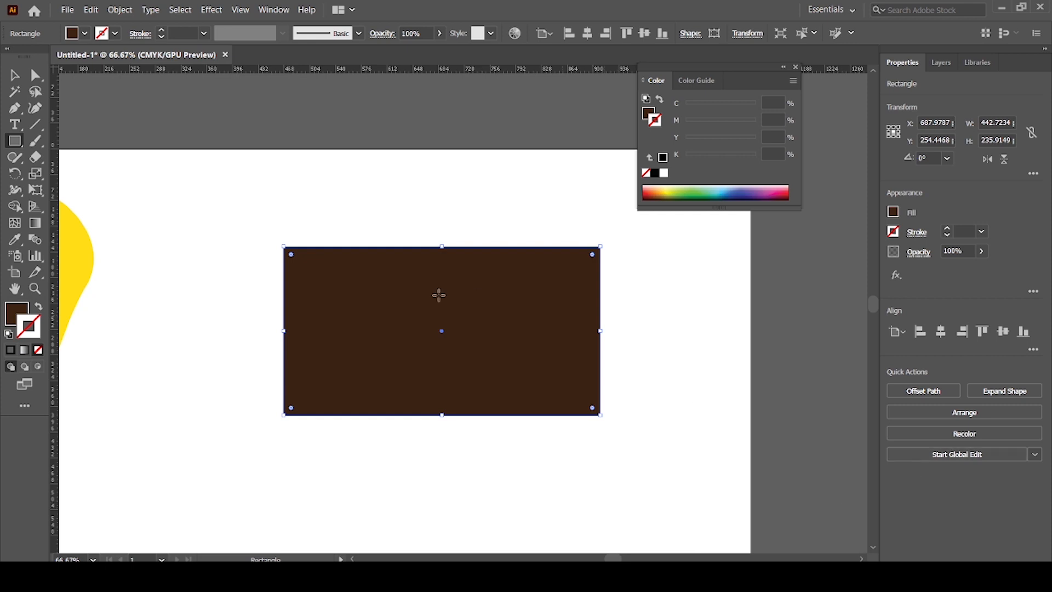
Duplicate the dark brown rectangle about 64 pt straight down and fill the copy with the light tan swatch.
key("alt+v")
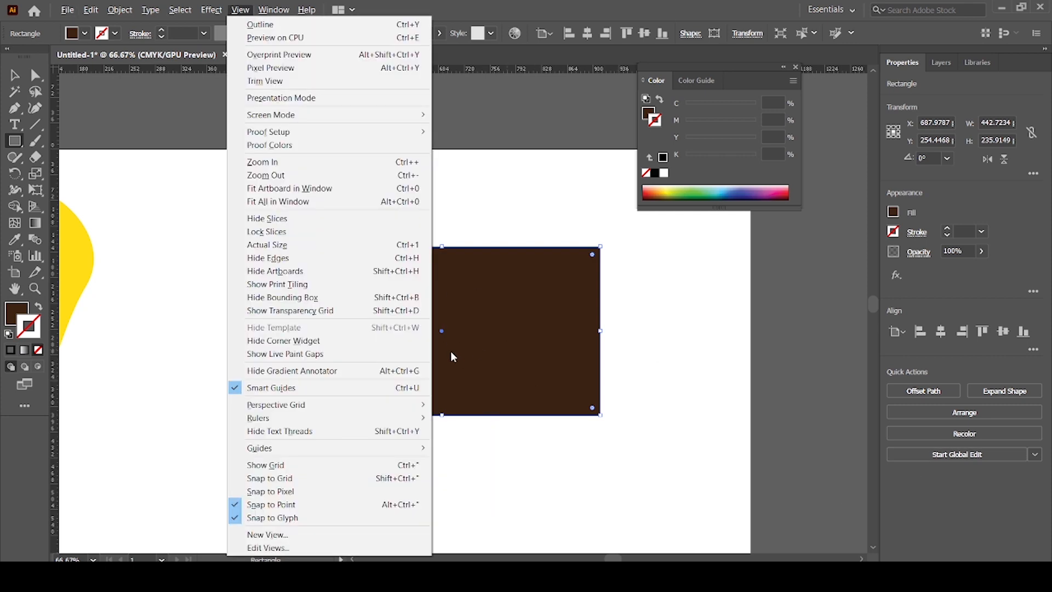
key("Escape")
key("v")
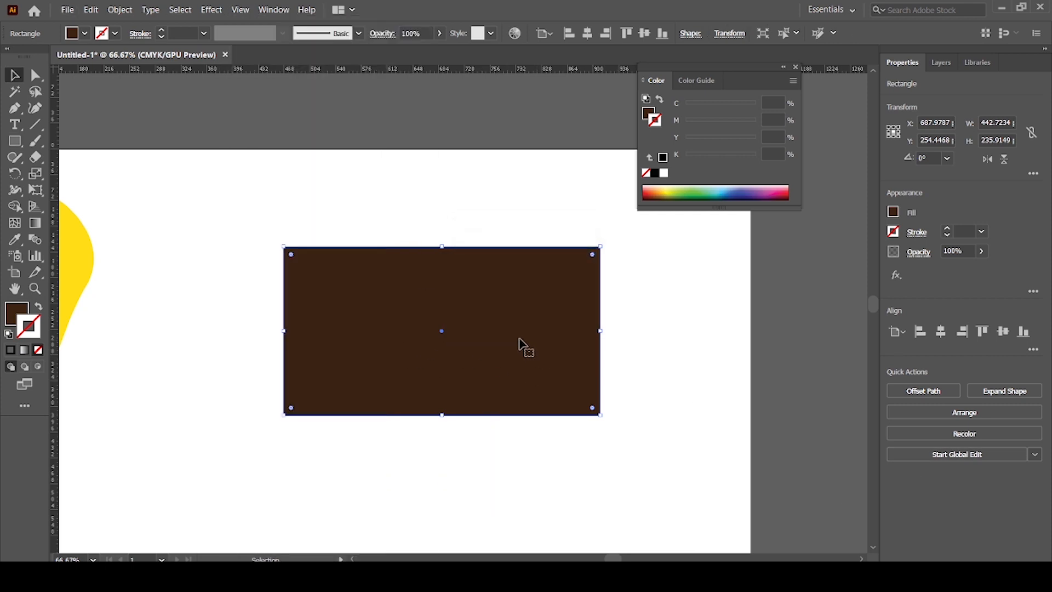
left_click_drag(520, 342, 523, 379)
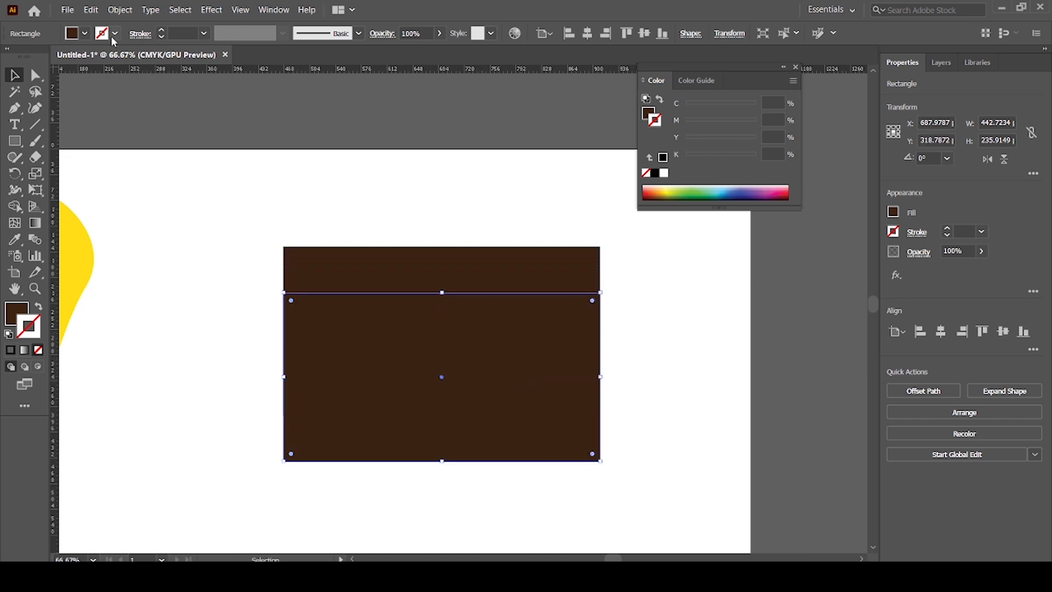
left_click(84, 33)
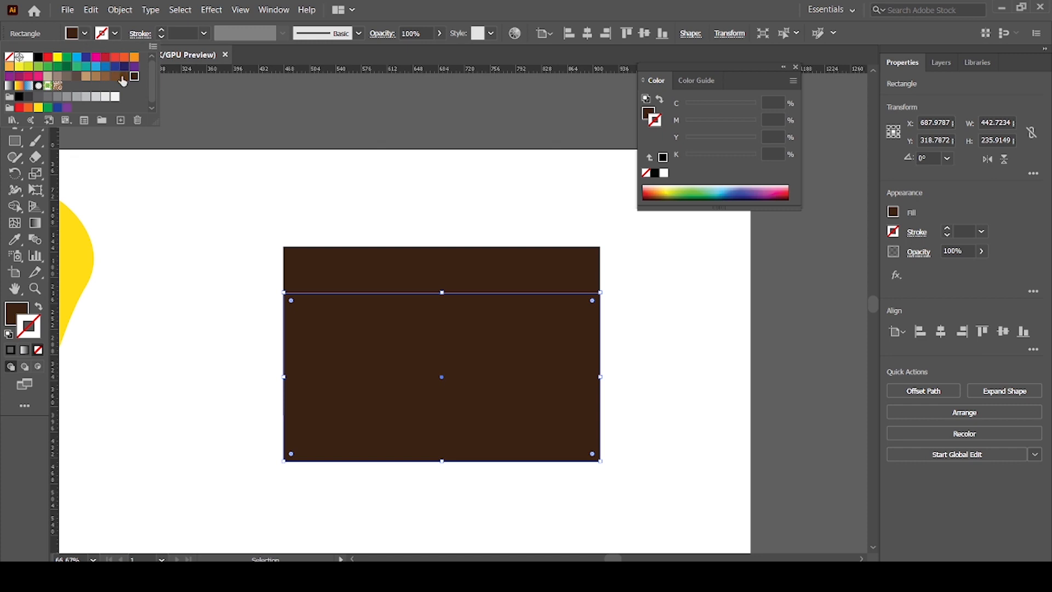
left_click(86, 77)
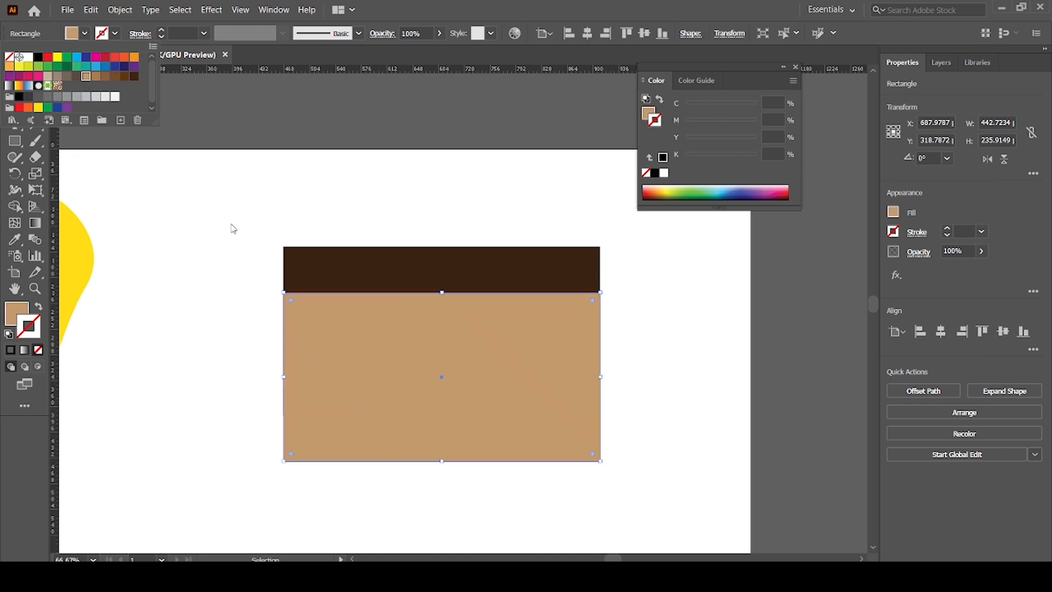
left_click(308, 279)
Place the tan copy exactly over the dark rectangle and pull both its lower corner anchors to the rectangle's centre, forming an envelope flap.
left_click_drag(496, 405, 494, 354)
left_click(36, 75)
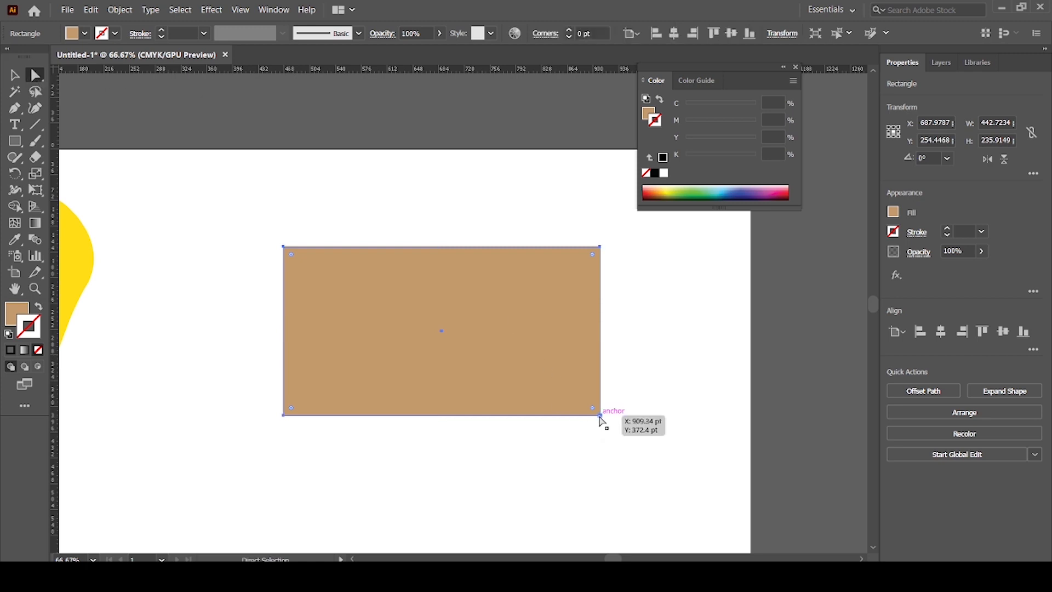
left_click(600, 416)
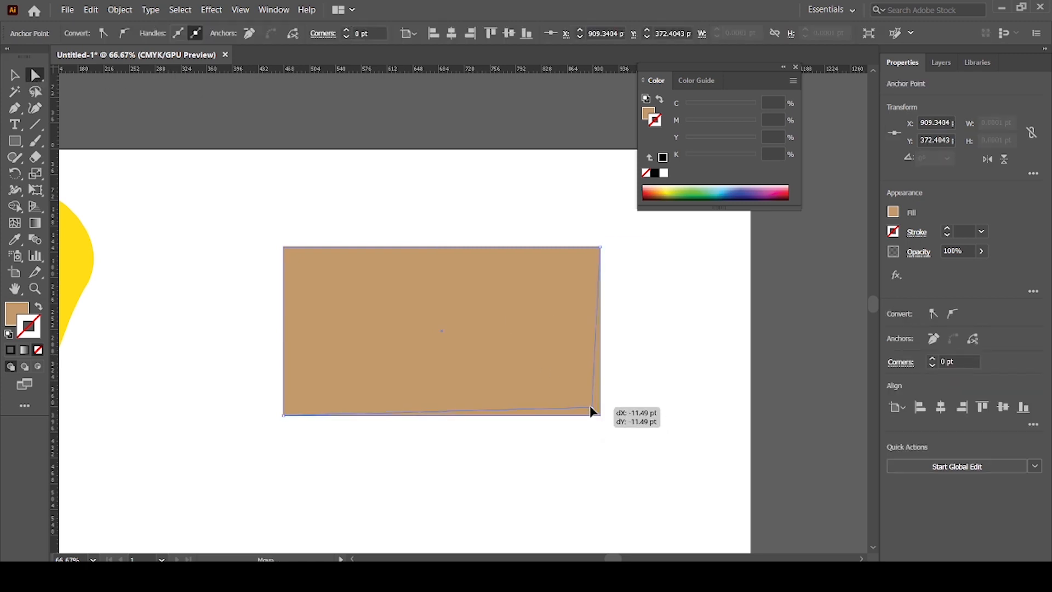
left_click_drag(600, 416, 441, 331)
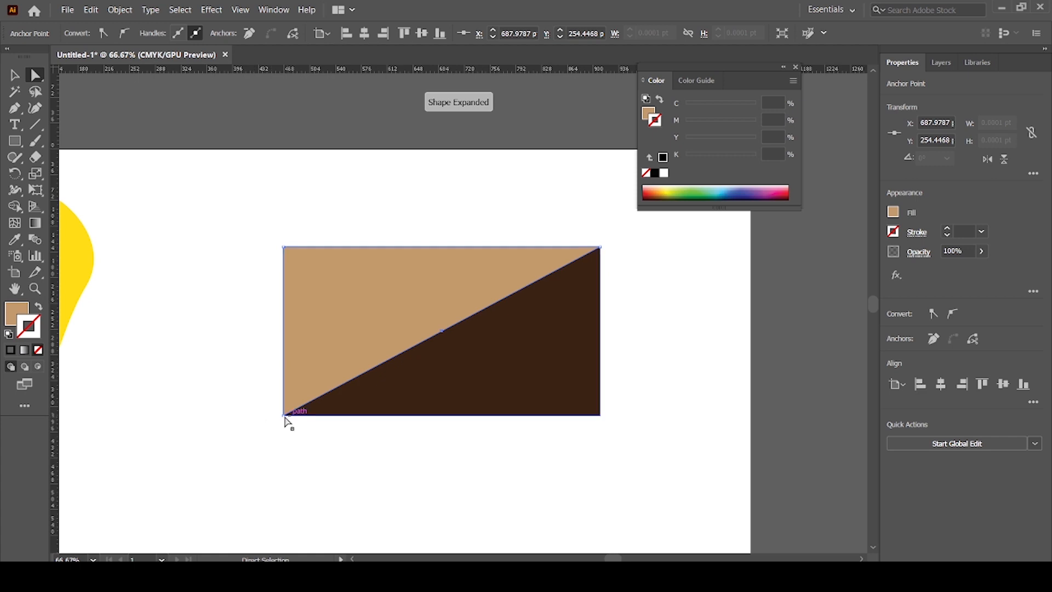
left_click_drag(284, 415, 442, 331)
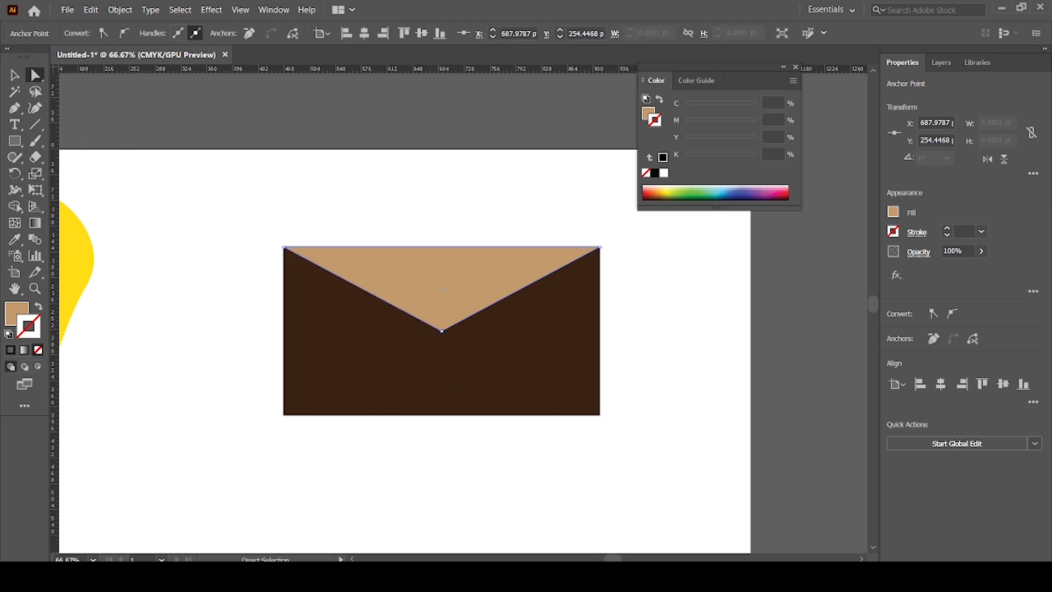
Move the whole envelope below the fruit, near the artboard's lower-left area.
left_click(14, 75)
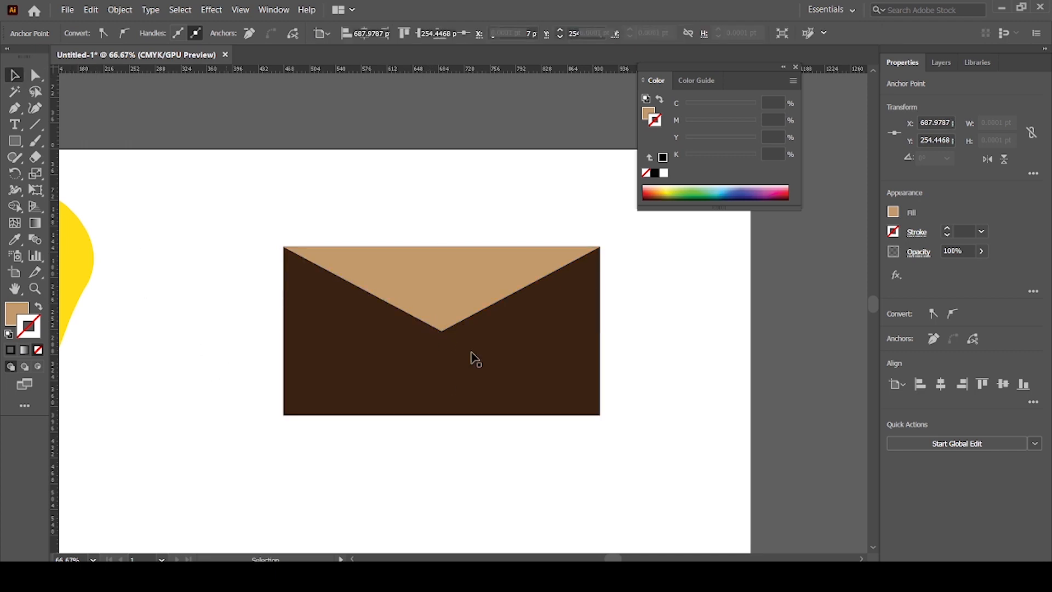
left_click(236, 346)
key("ctrl+minus")
key("ctrl+minus")
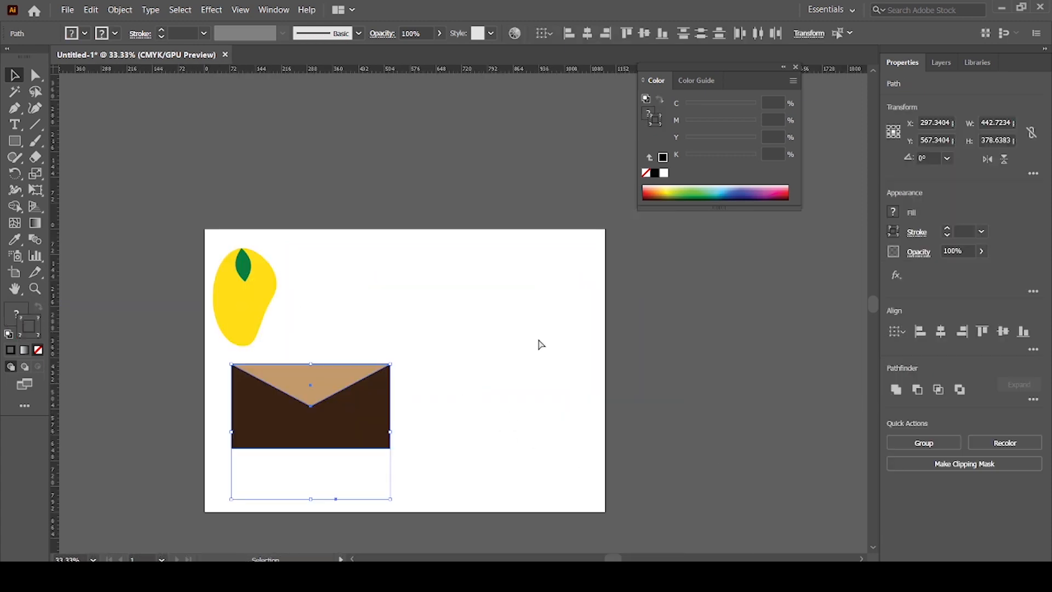
Draw a rectangle about 221 by 273 pt to the right of the envelope and fill it with the dark navy swatch.
key("ctrl+plus")
key("ctrl+plus")
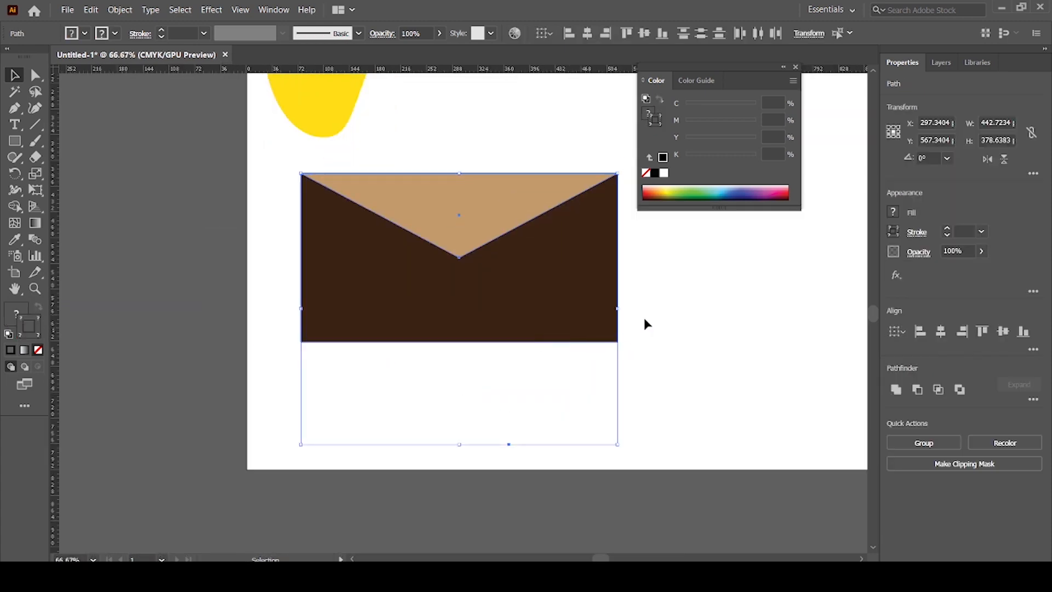
left_click_drag(652, 310, 481, 389)
left_click_drag(552, 242, 471, 352)
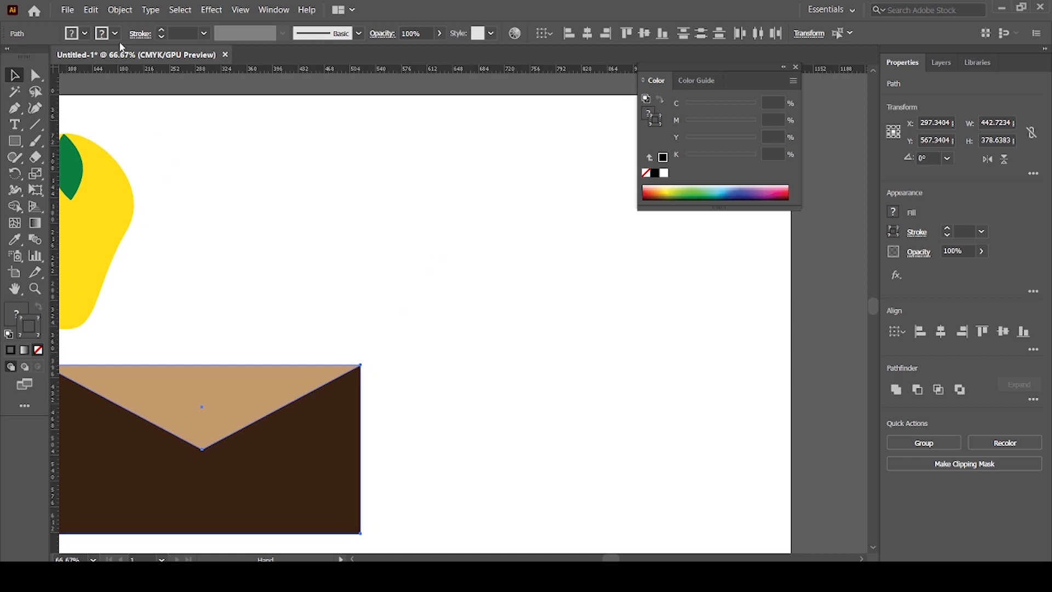
left_click(15, 144)
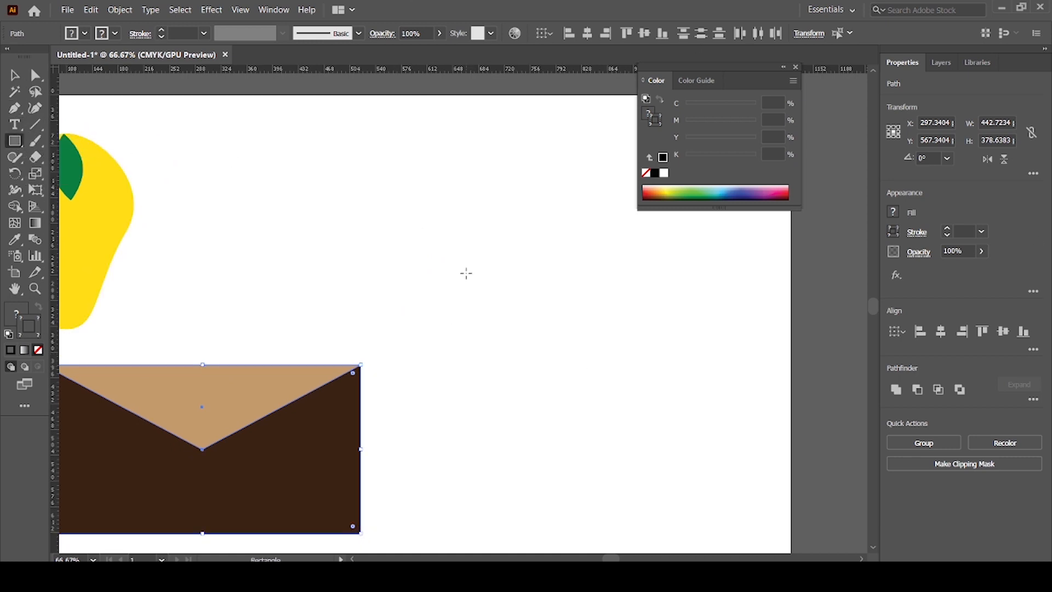
left_click_drag(536, 308, 576, 461)
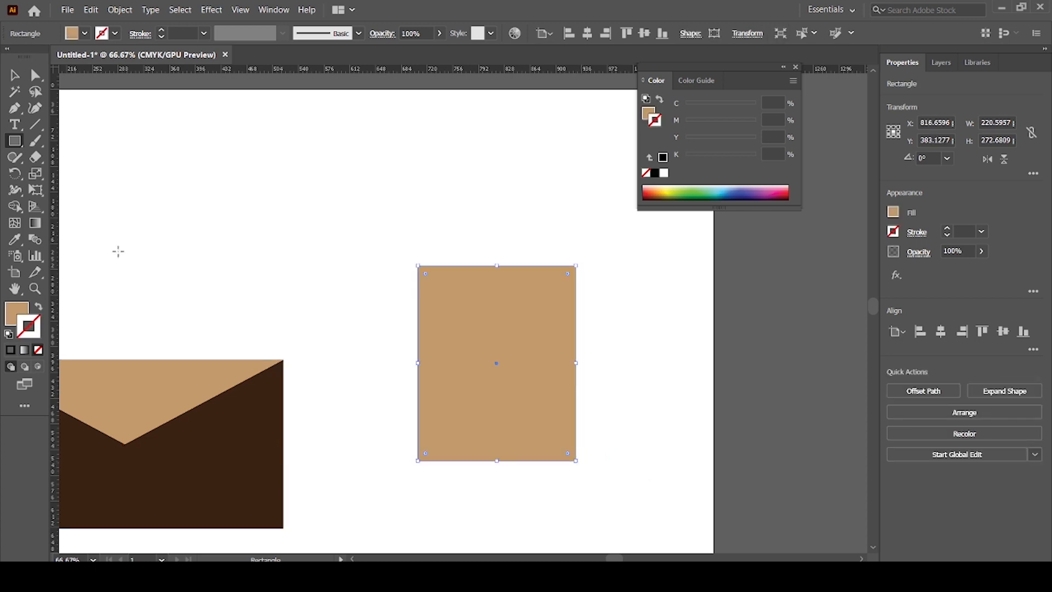
left_click(85, 35)
left_click(128, 66)
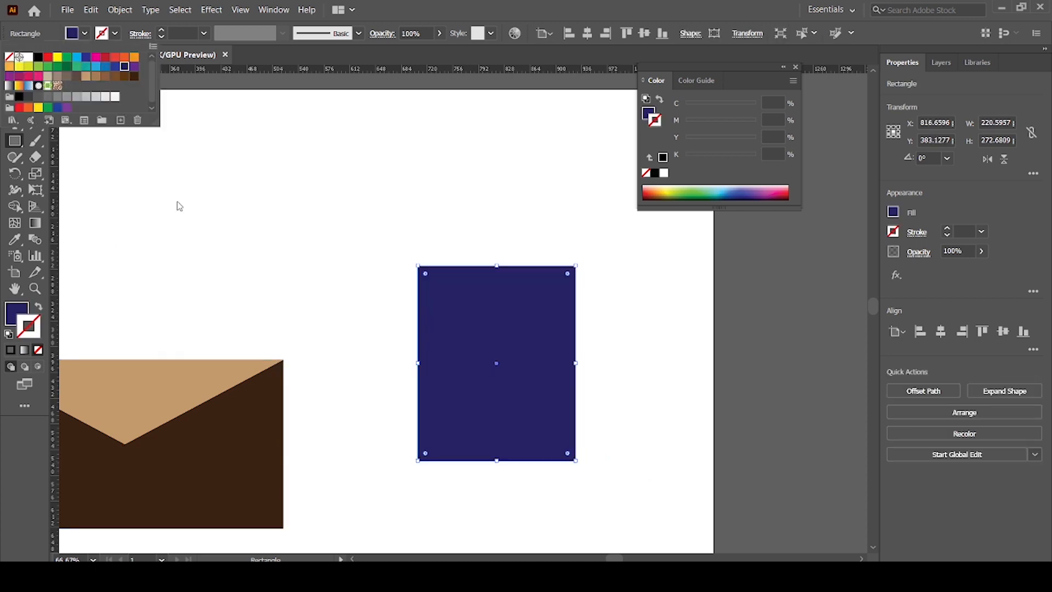
left_click(183, 210)
Round the navy rectangle's two top corners to about 110 pt and its two bottom corners to about 19 pt.
left_click(15, 76)
left_click(114, 190)
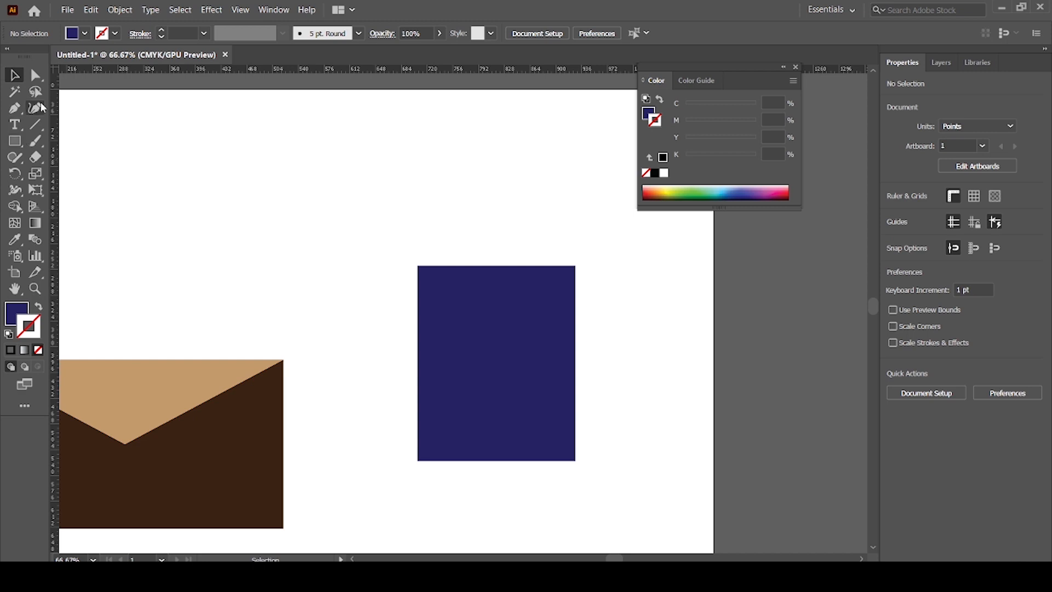
left_click(35, 75)
left_click(483, 341)
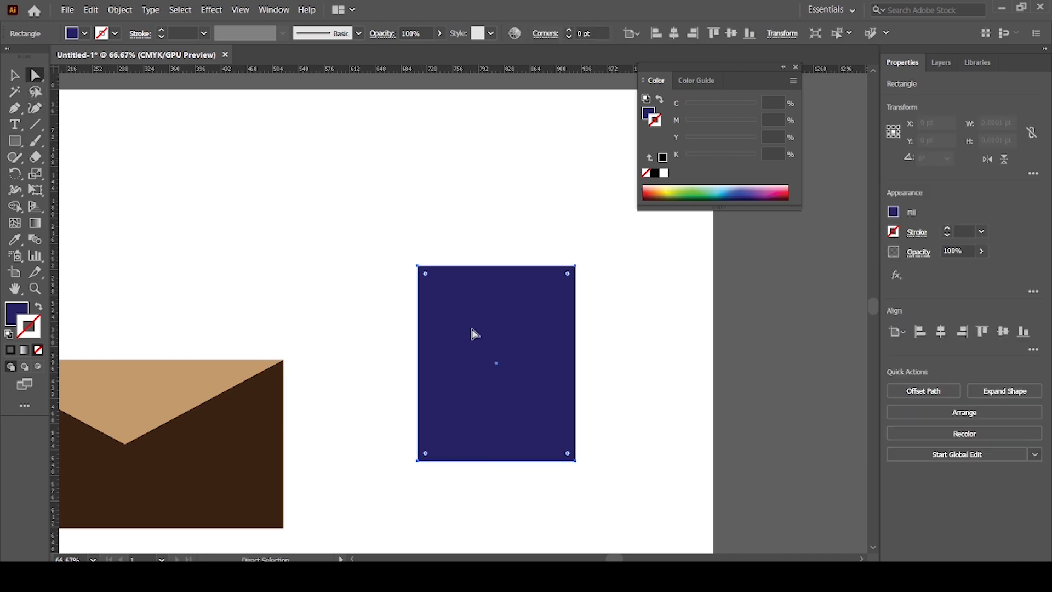
left_click_drag(419, 263, 597, 302)
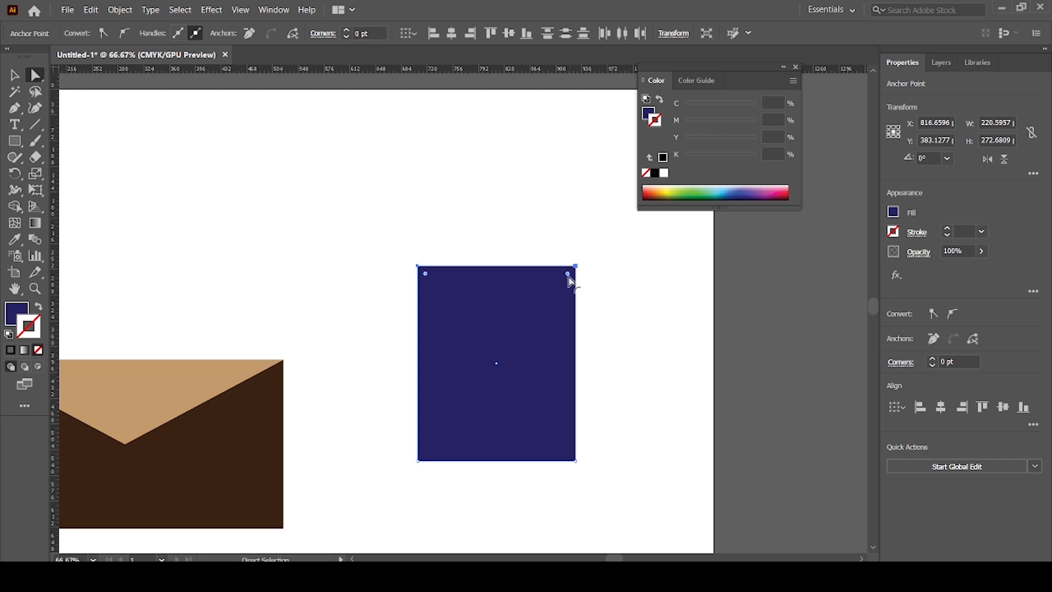
left_click_drag(568, 273, 504, 375)
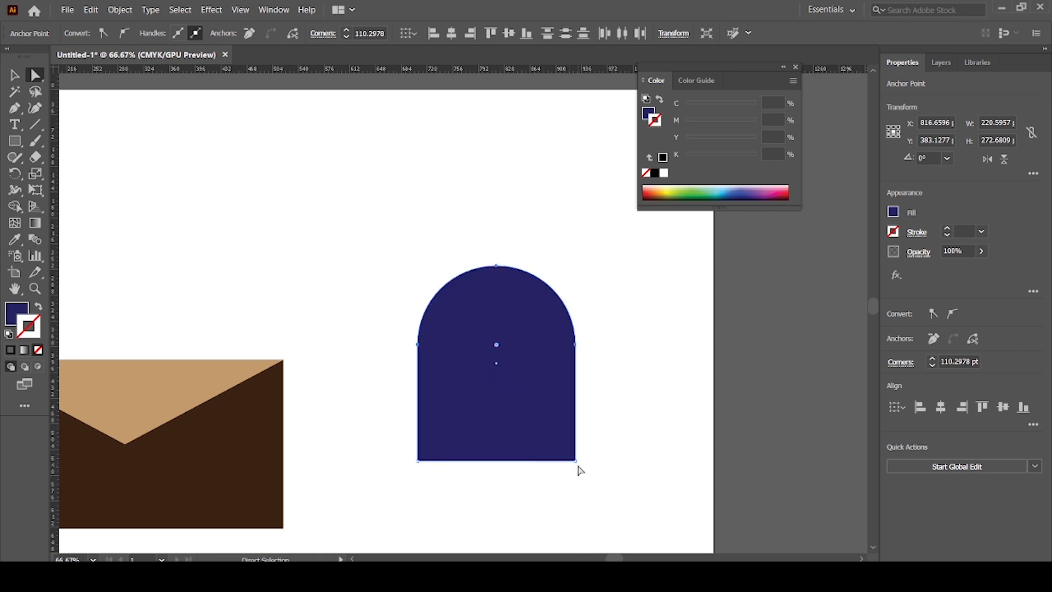
left_click_drag(599, 457, 375, 500)
left_click_drag(567, 457, 560, 449)
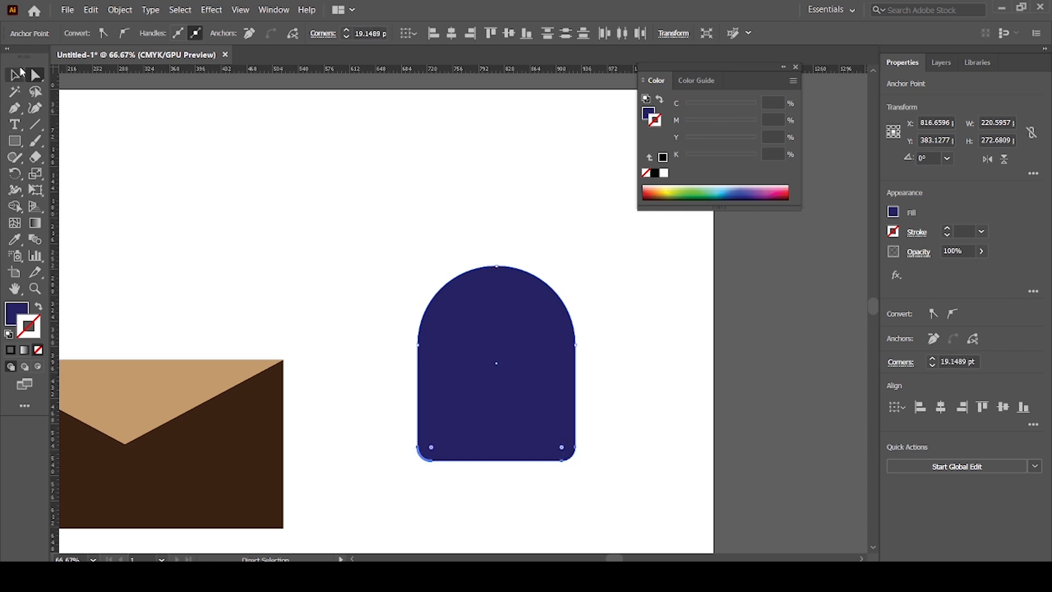
Draw a rectangle about 70 by 121 pt overlapping the top of the navy shape and fill it with the medium blue swatch.
left_click(15, 142)
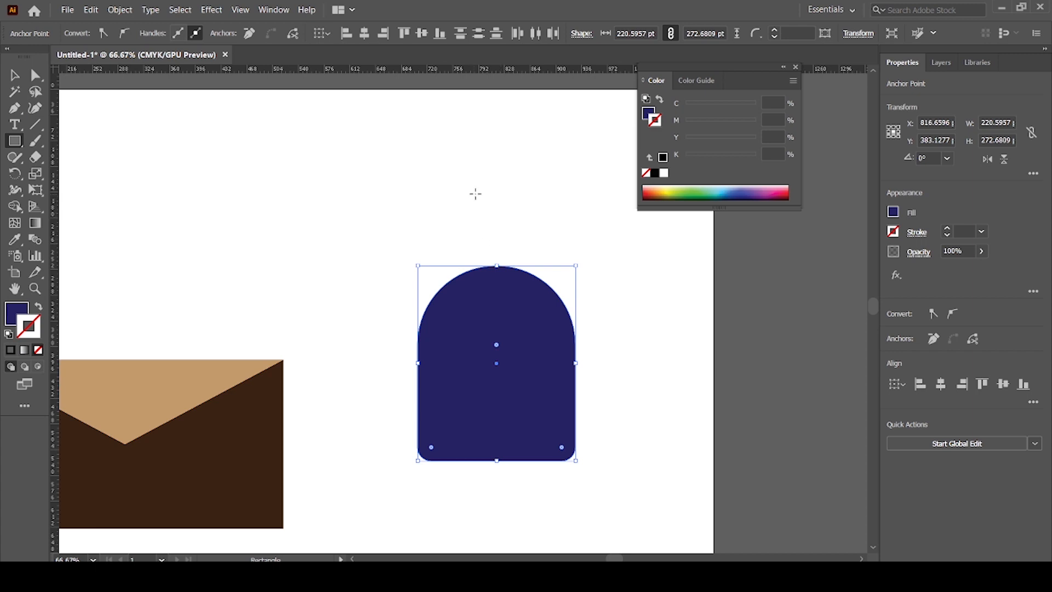
left_click_drag(470, 191, 520, 277)
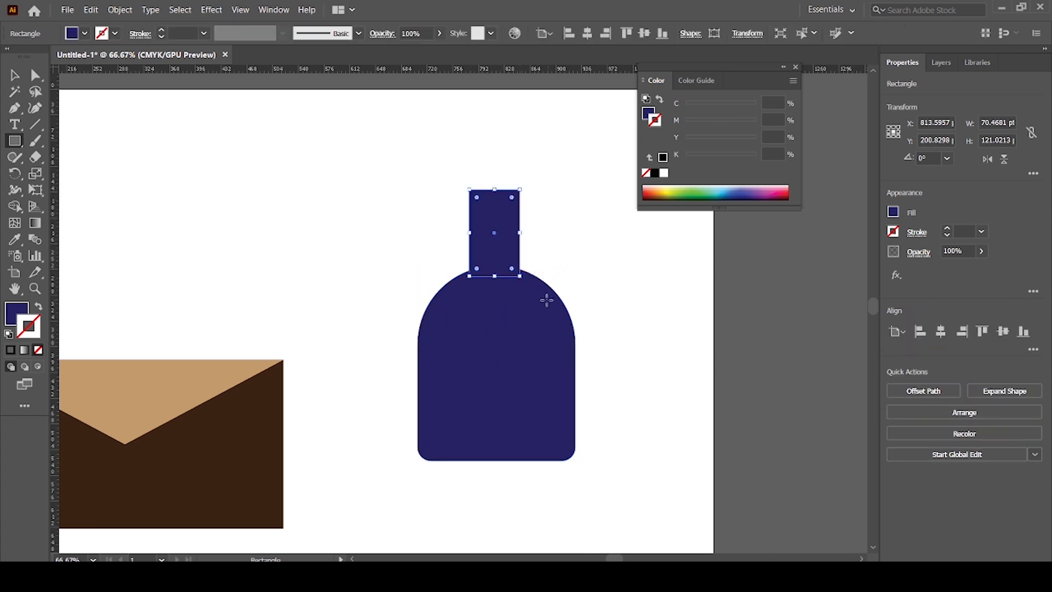
left_click(85, 34)
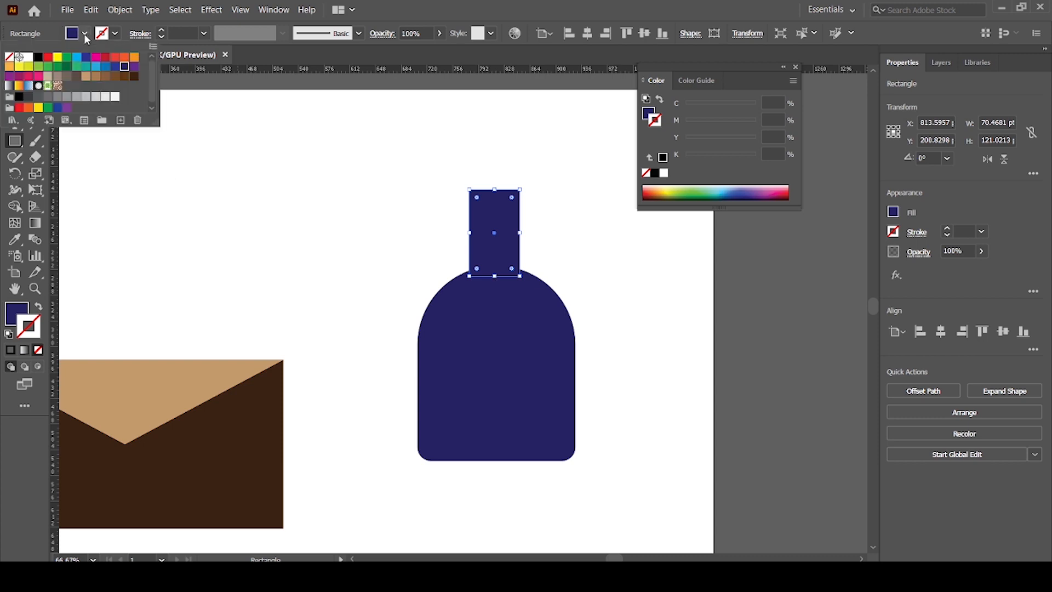
left_click(106, 68)
left_click(236, 332)
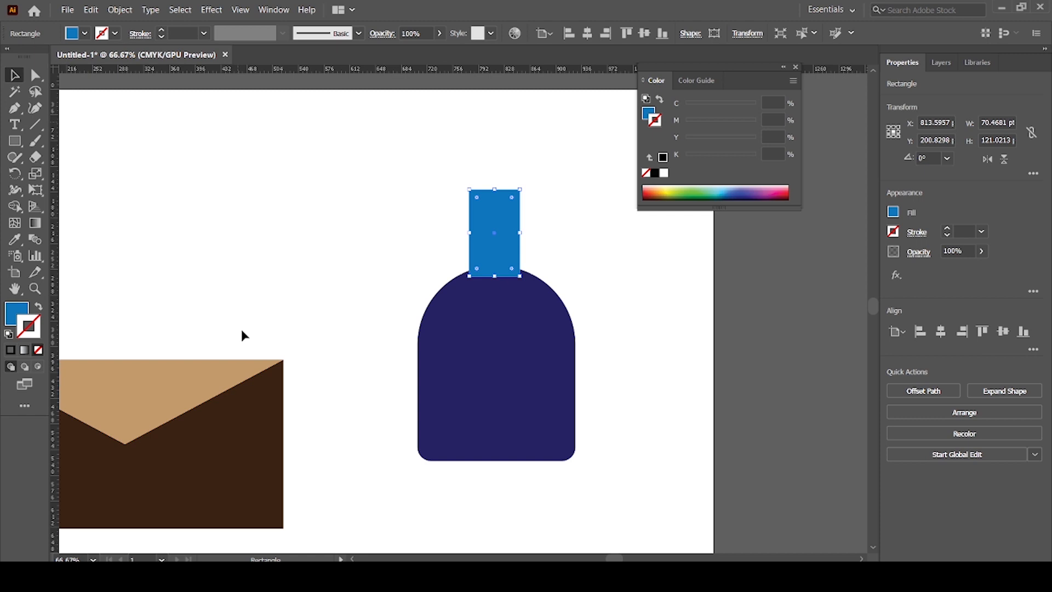
Round the blue rectangle's two top corners to about 35 pt.
left_click(227, 272)
left_click_drag(504, 261, 502, 253)
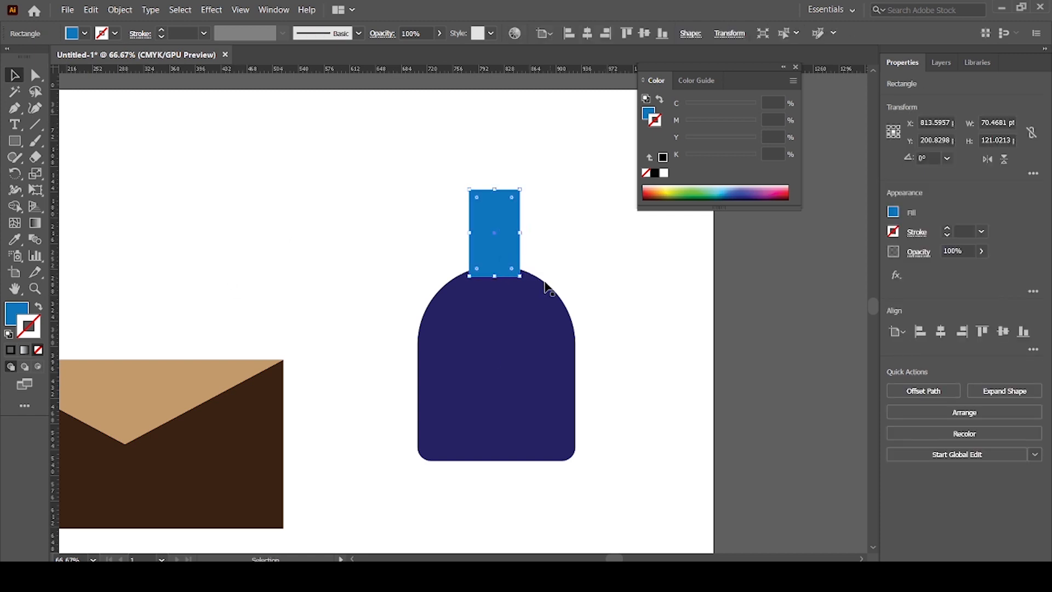
left_click(35, 75)
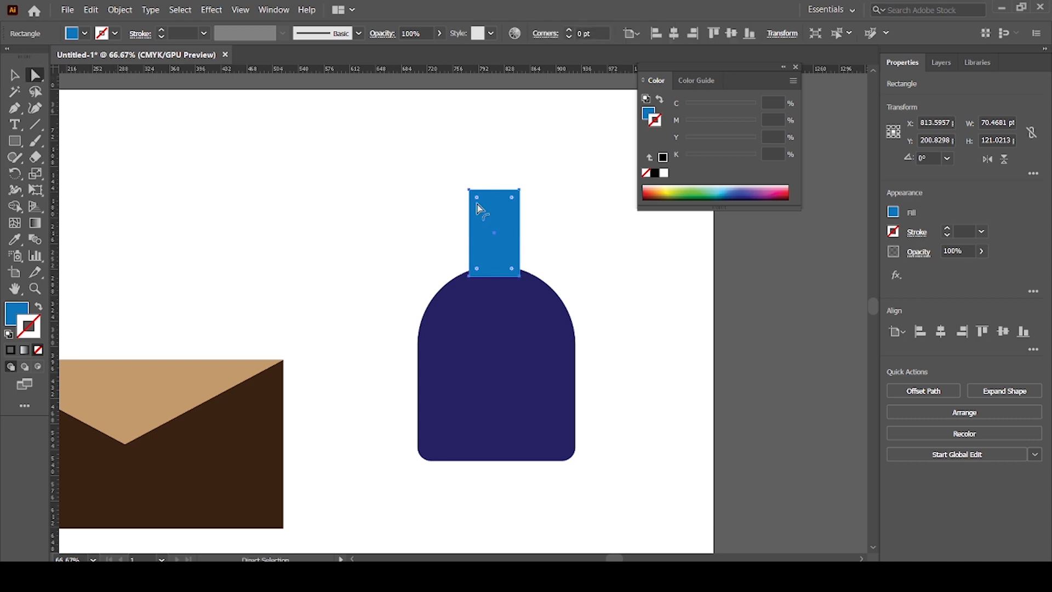
left_click_drag(458, 194, 504, 227)
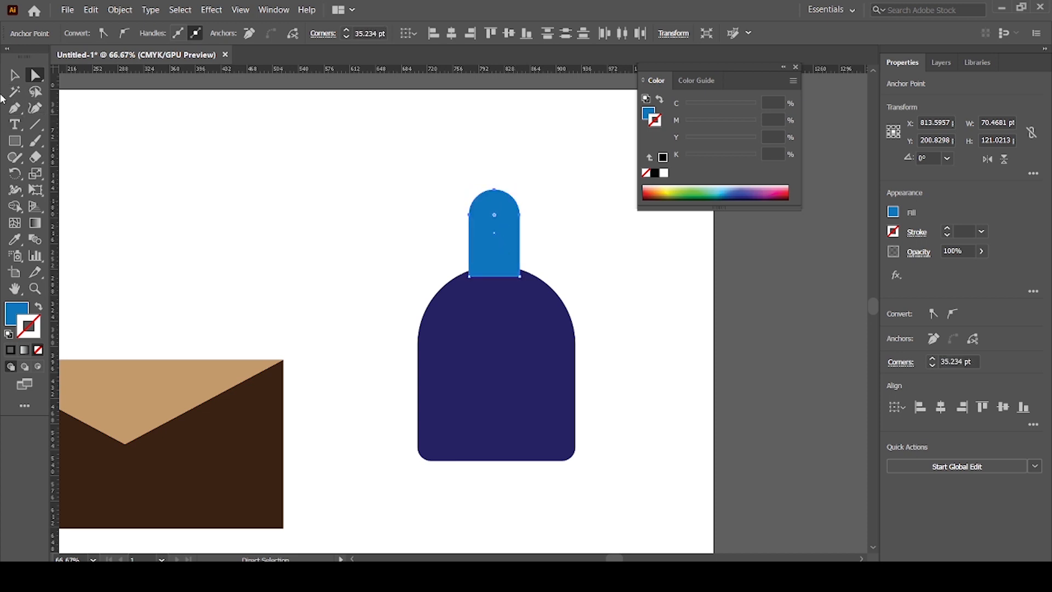
Undo the last rounding of the blue neck's top corners and draw a navy rectangle about 81 by 14 pt across the neck's upper part.
key("ctrl+z")
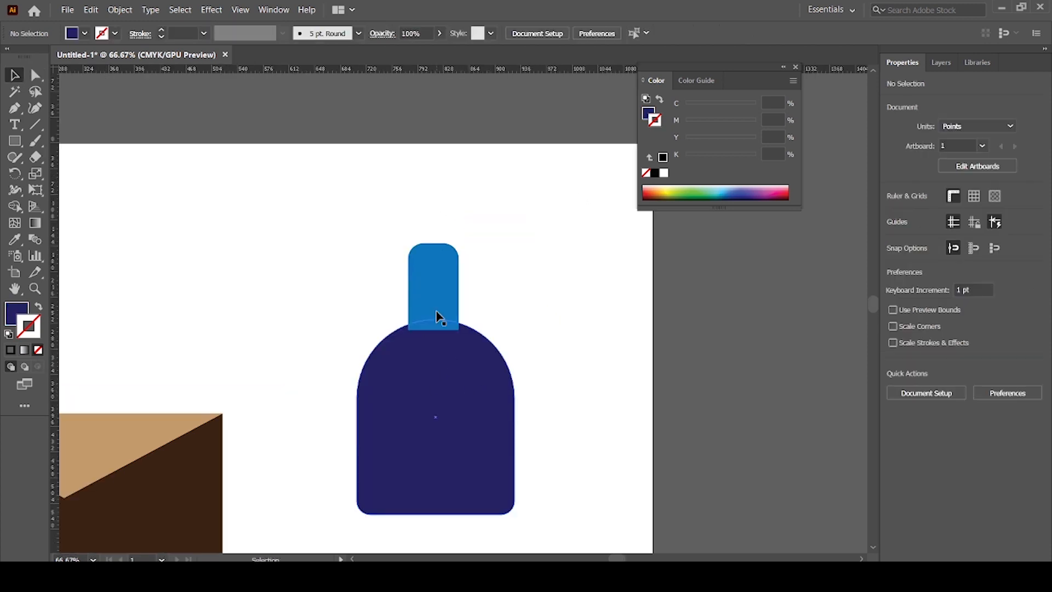
key("ctrl+equal")
key("ctrl+equal")
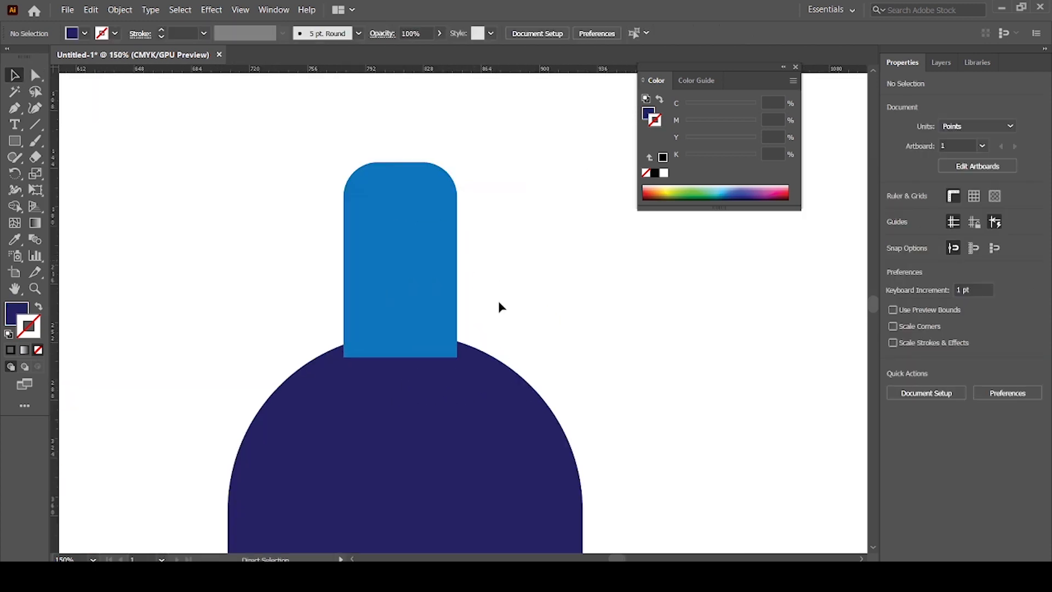
left_click(21, 145)
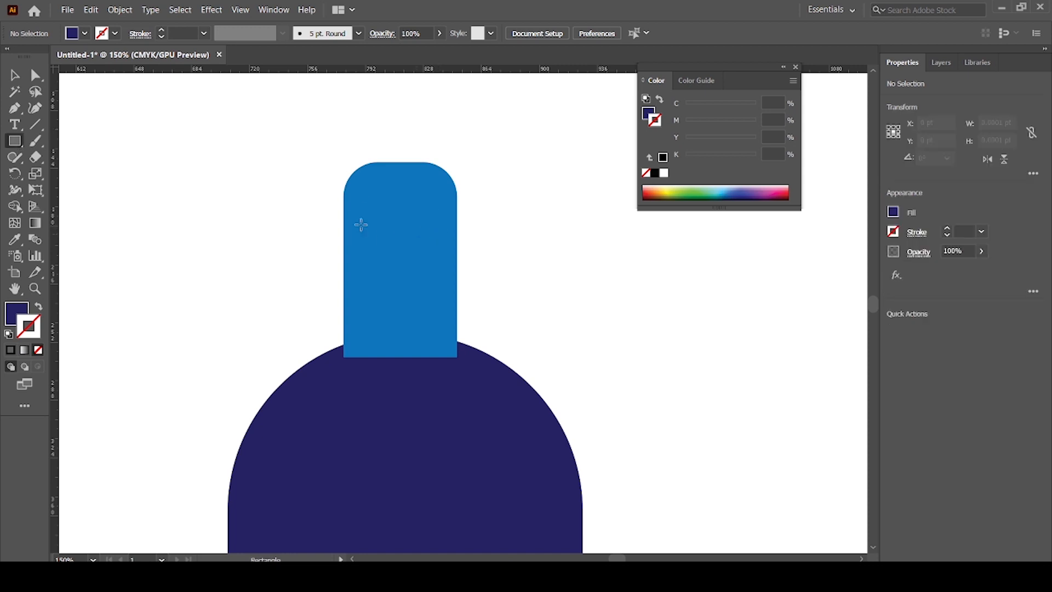
left_click_drag(333, 188, 466, 211)
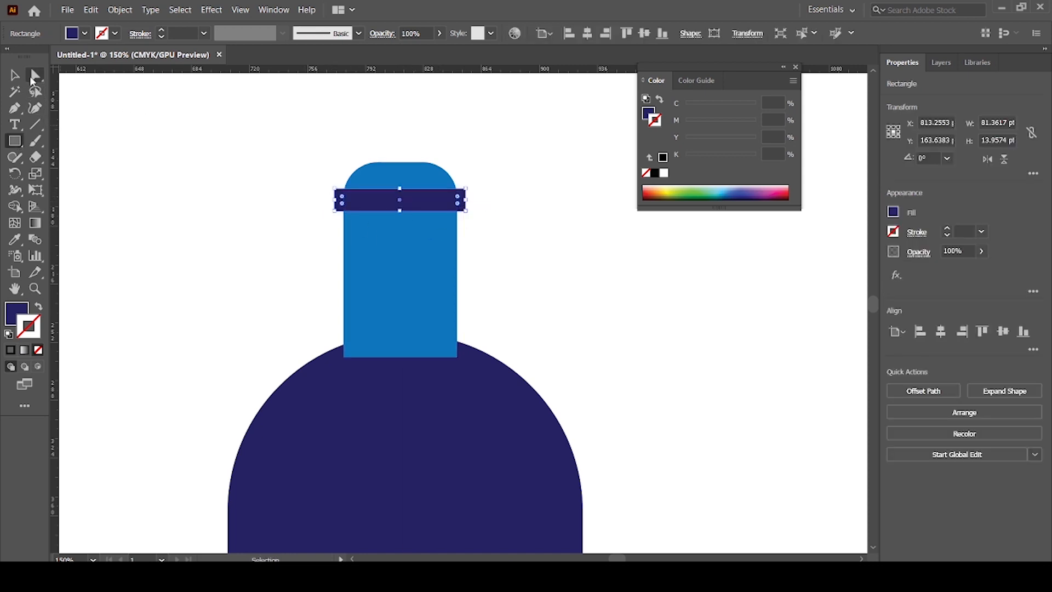
Round all corners of the navy band to about 7 pt and move it slightly up the neck.
left_click(35, 77)
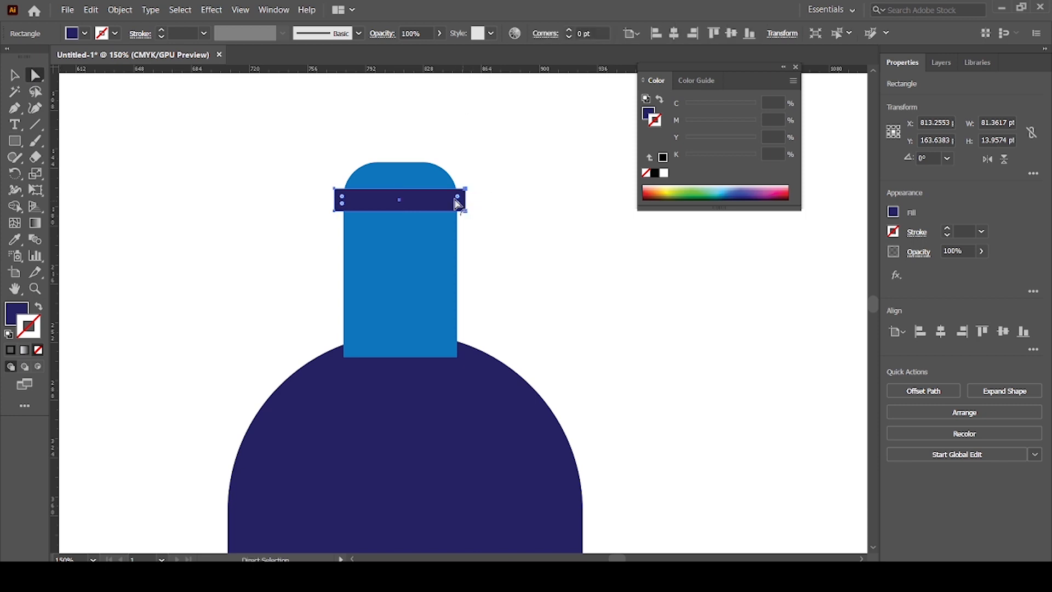
left_click_drag(459, 201, 448, 219)
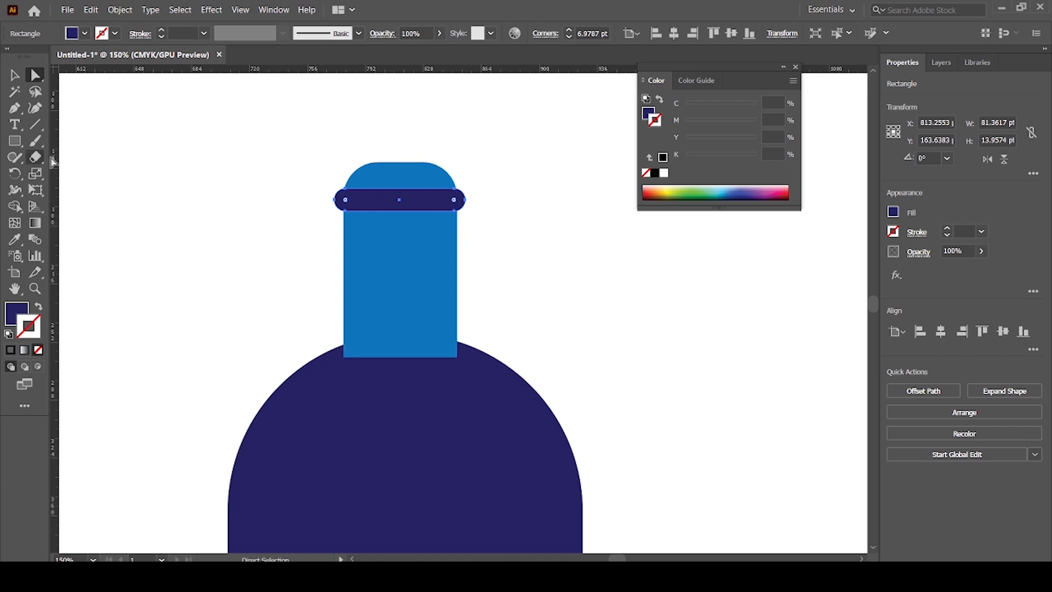
left_click(14, 75)
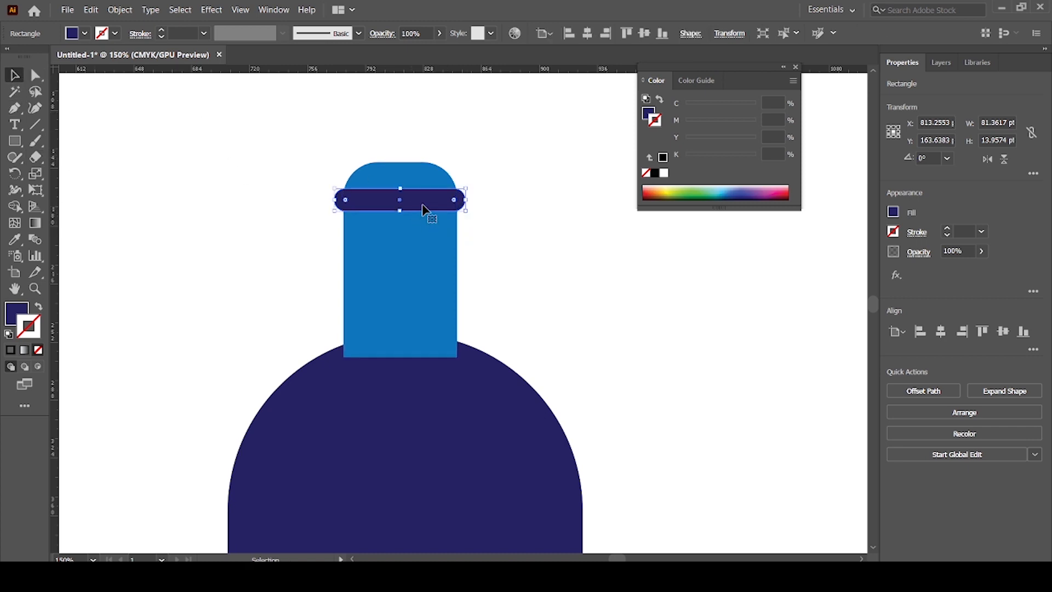
mouse_move(425, 207)
left_mouse_down()
mouse_move(419, 198)
mouse_move(428, 220)
left_mouse_up()
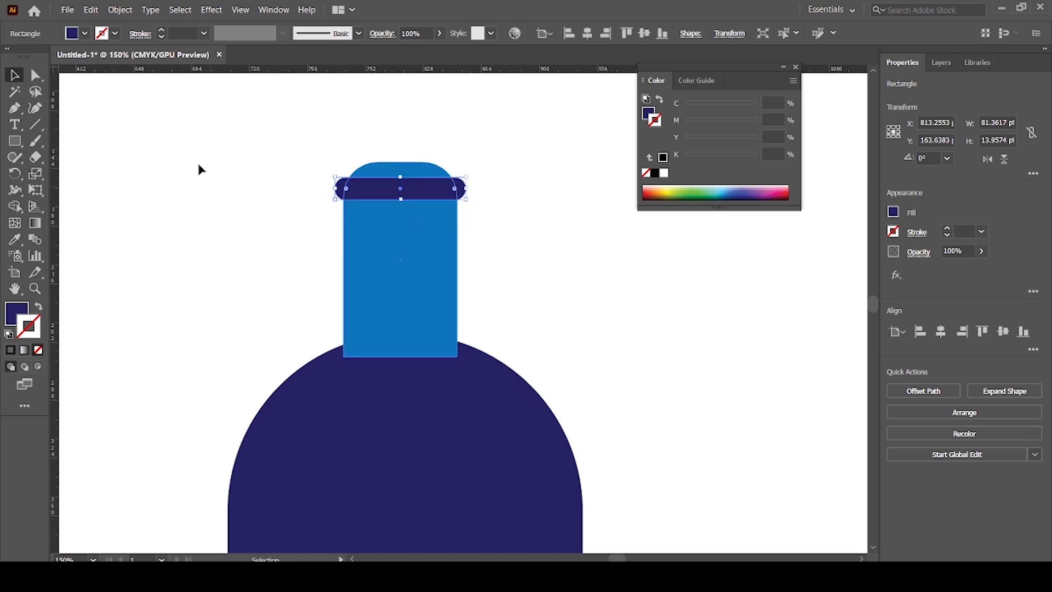
left_click(573, 278)
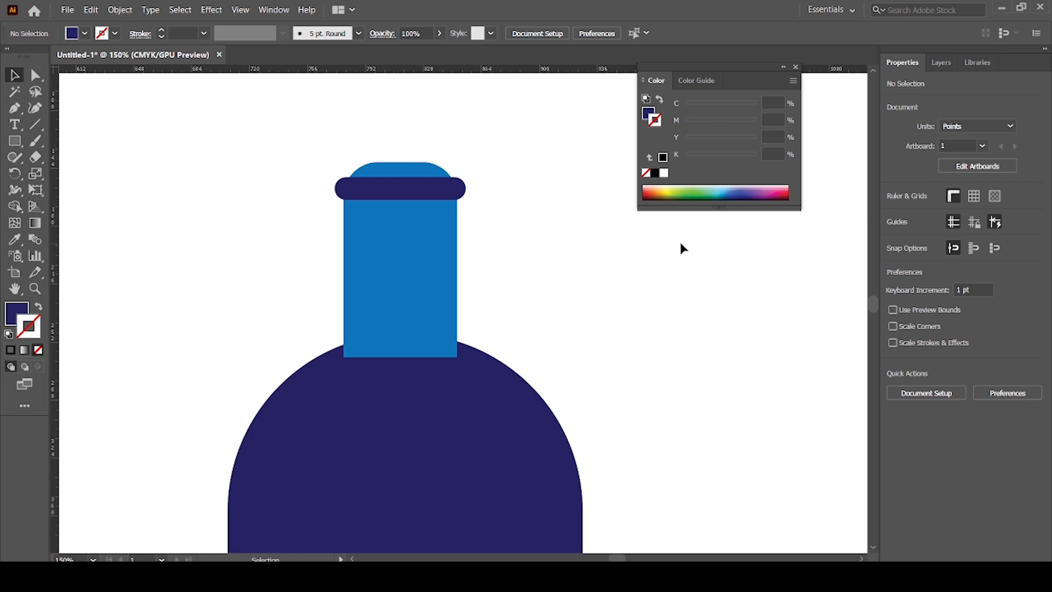
Nudge the navy band 3 pt down the neck and deselect it.
key("ctrl+1")
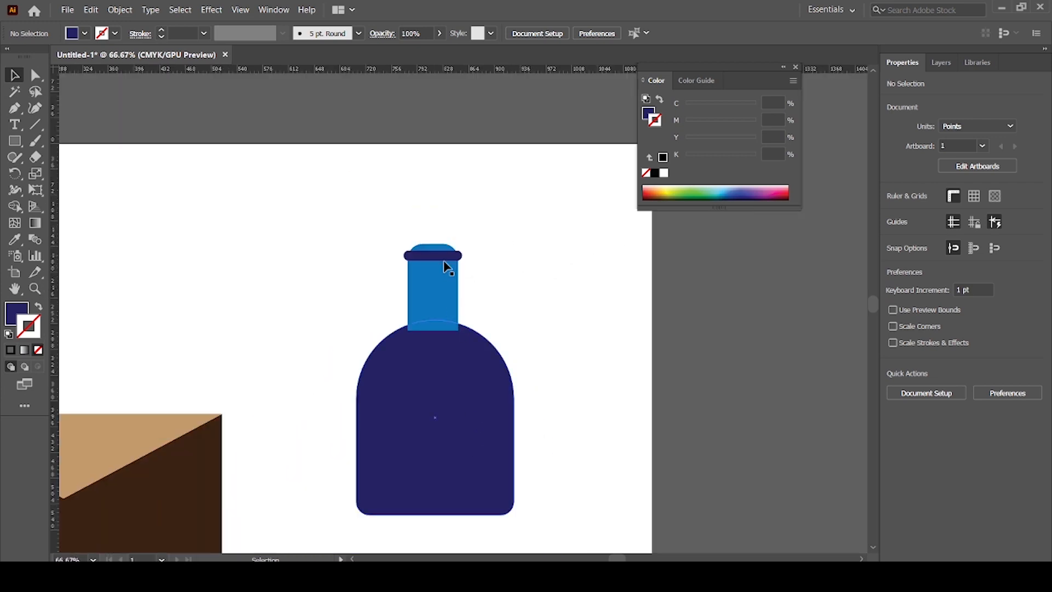
left_click(447, 256)
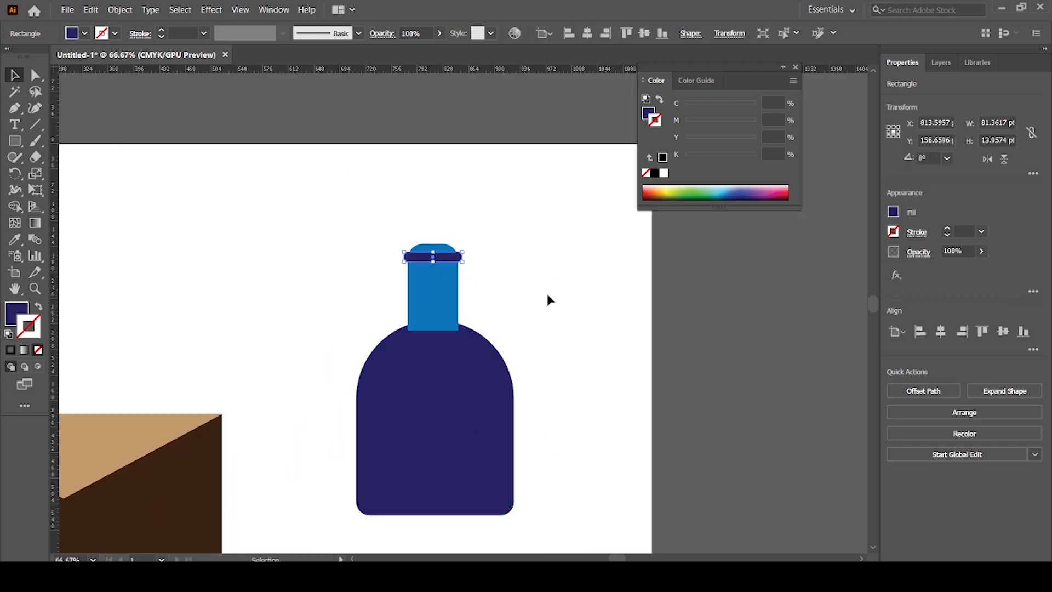
key("Down")
key("Down")
key("Down")
key("ctrl+=")
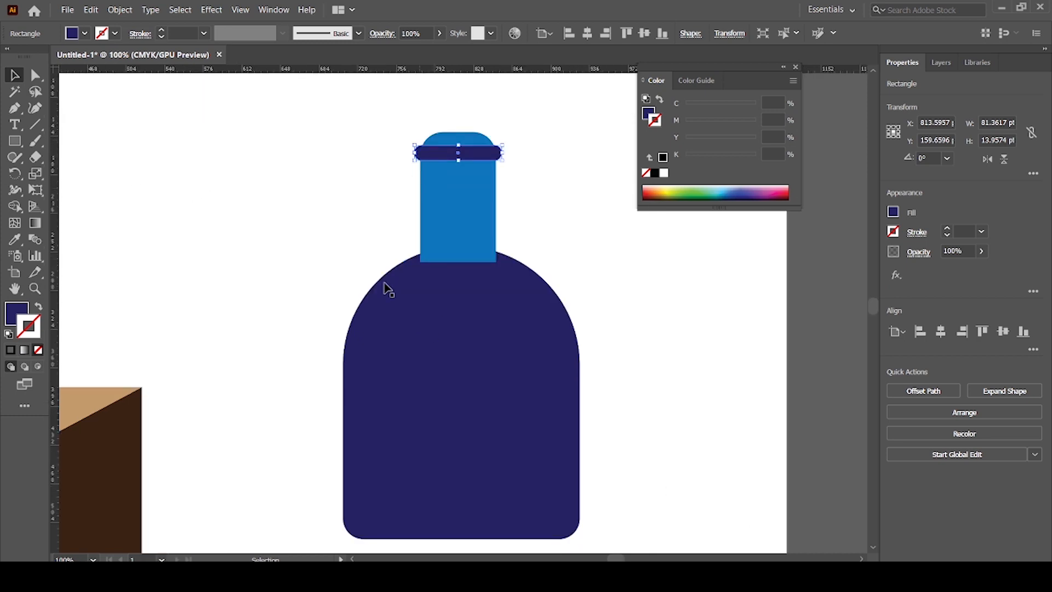
left_click(319, 237)
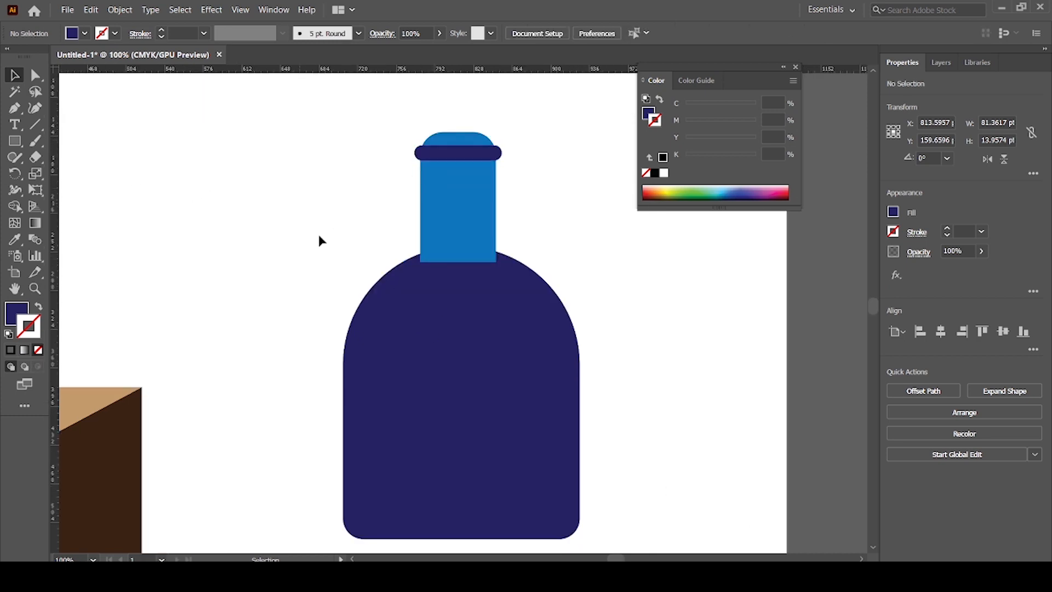
Draw a rectangle about 221 by 12 pt across the lower bottle body and fill it with the light blue swatch.
left_click(17, 142)
scroll(360, 519, "down", 2)
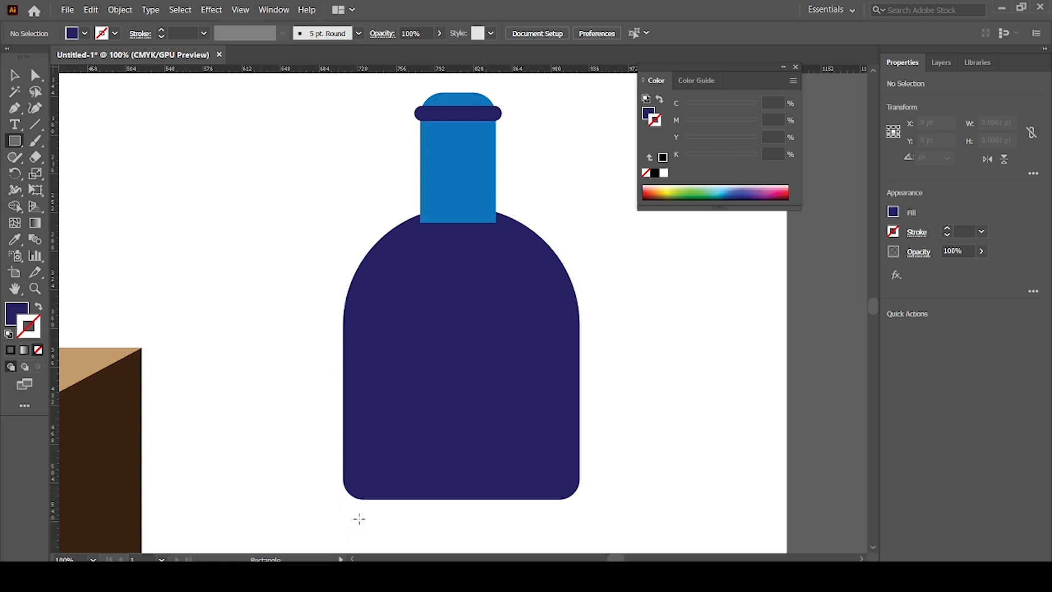
scroll(359, 519, "down", 1)
left_click_drag(345, 443, 580, 456)
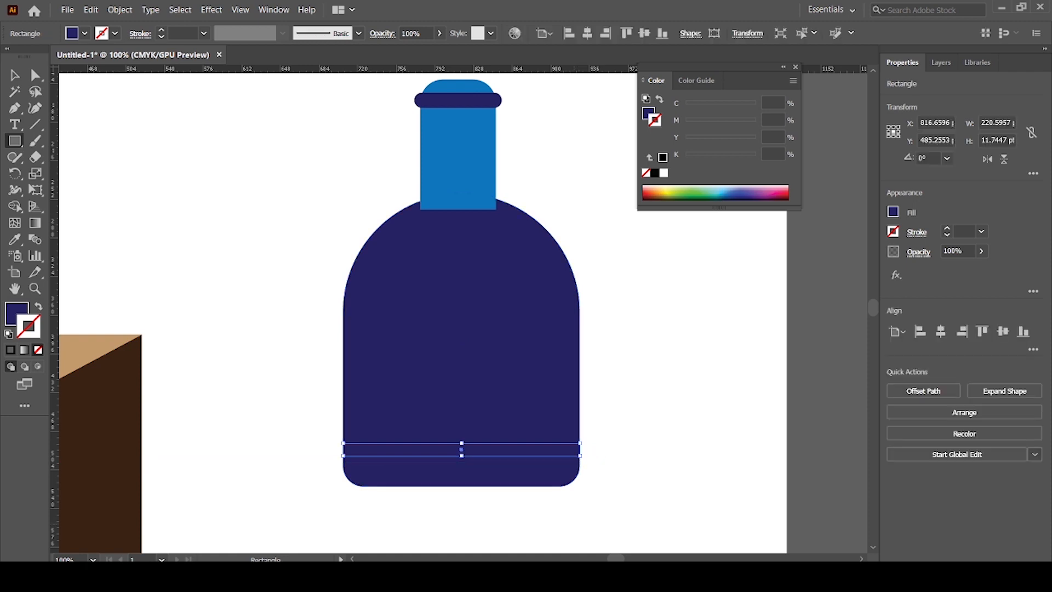
left_click(85, 35)
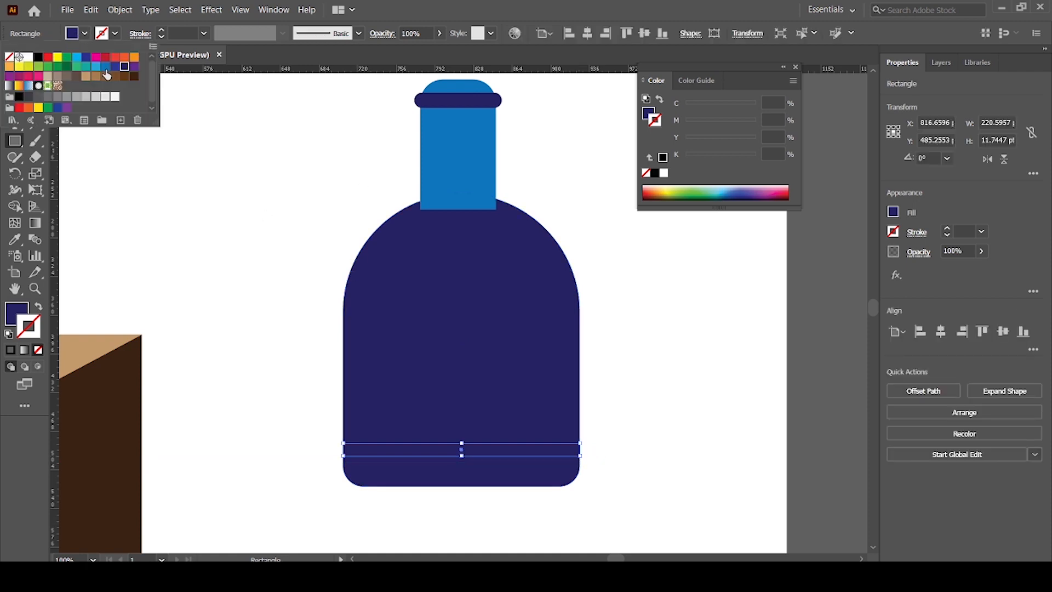
left_click(96, 66)
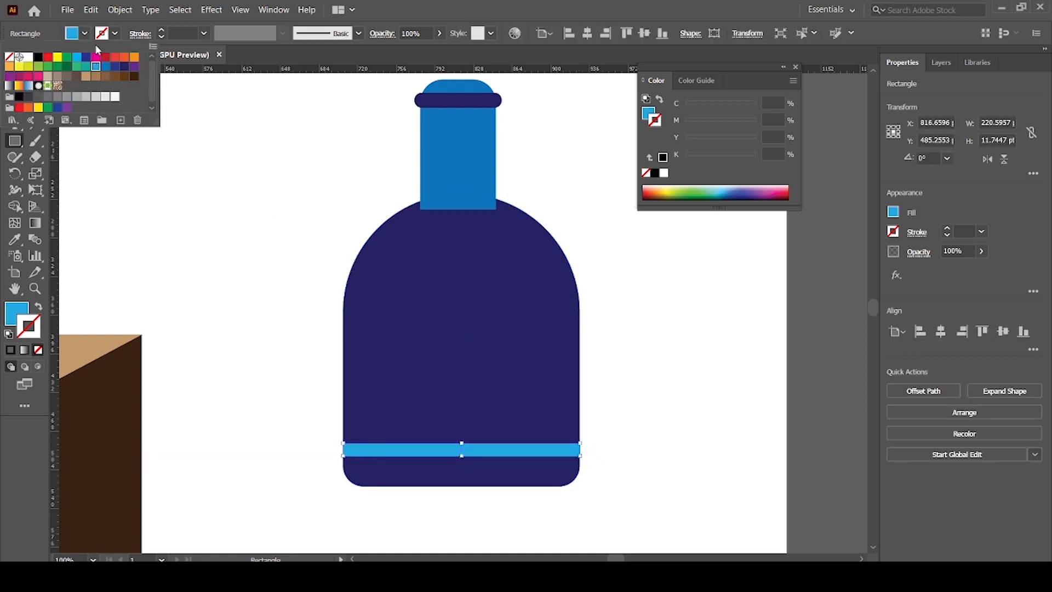
left_click(285, 264)
scroll(436, 291, "up", 1)
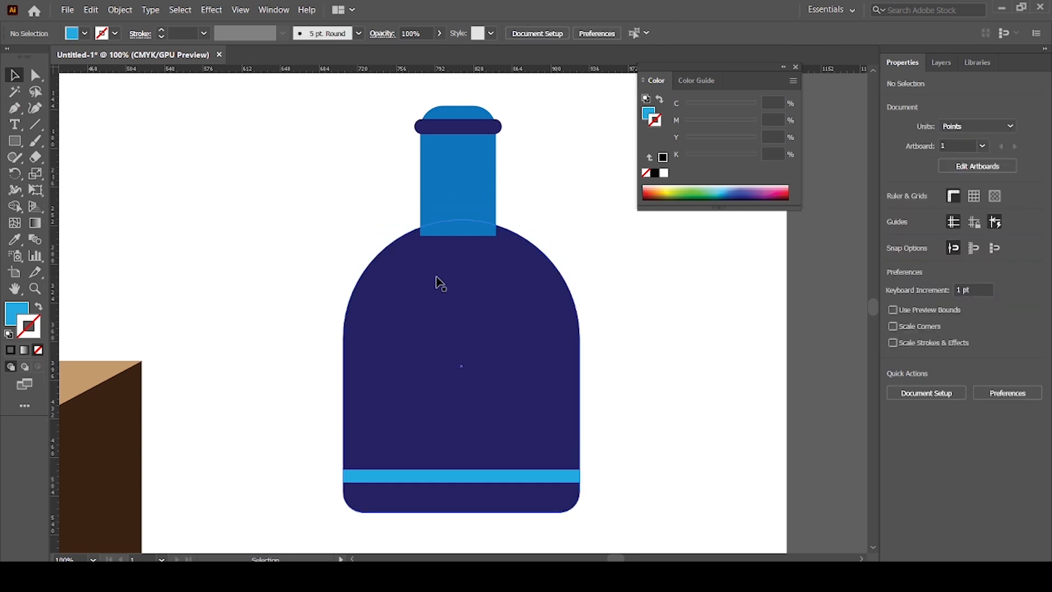
Send the blue neck and its navy band to the back, behind the bottle body.
left_click(460, 201)
left_click(454, 164, "shift")
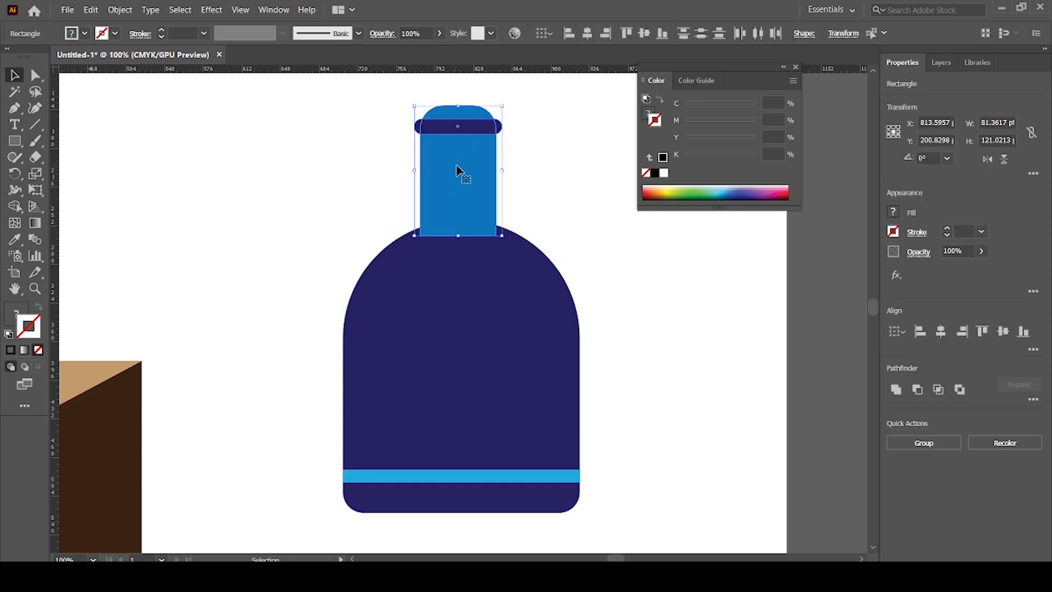
right_click(475, 190)
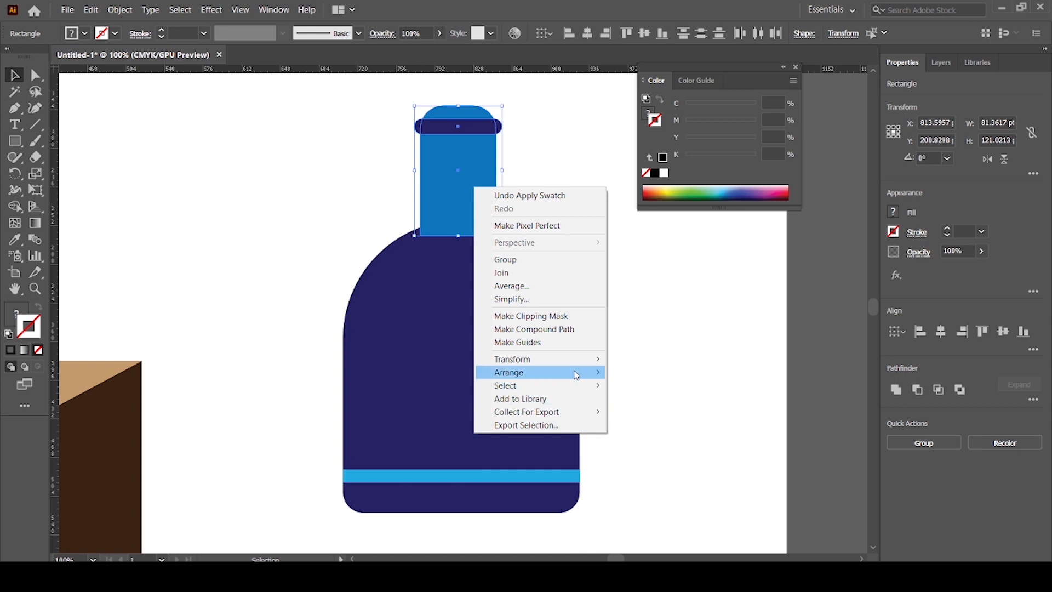
mouse_move(527, 373)
left_click(654, 414)
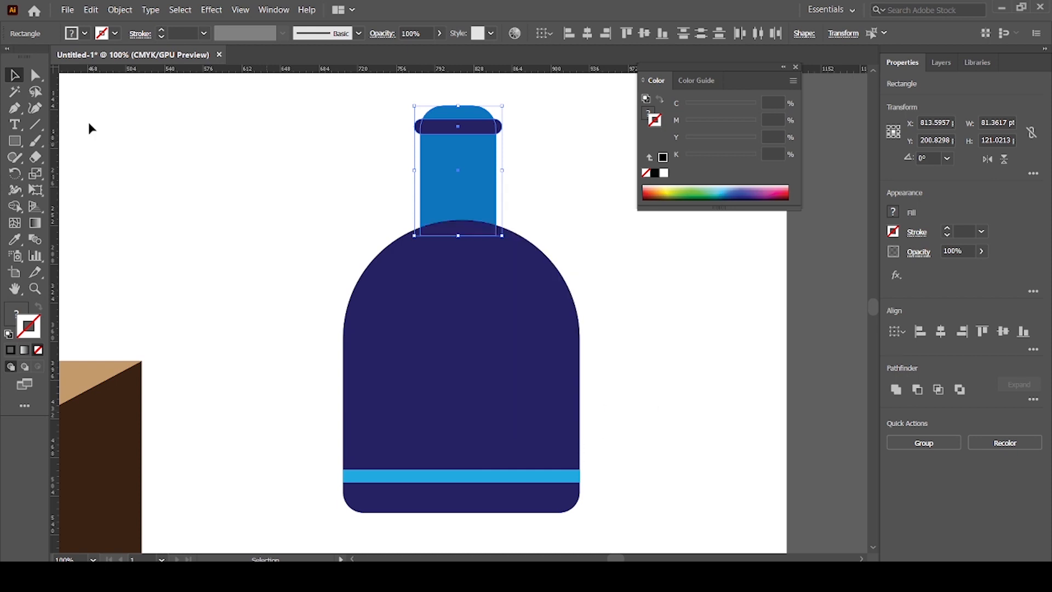
left_click(137, 167)
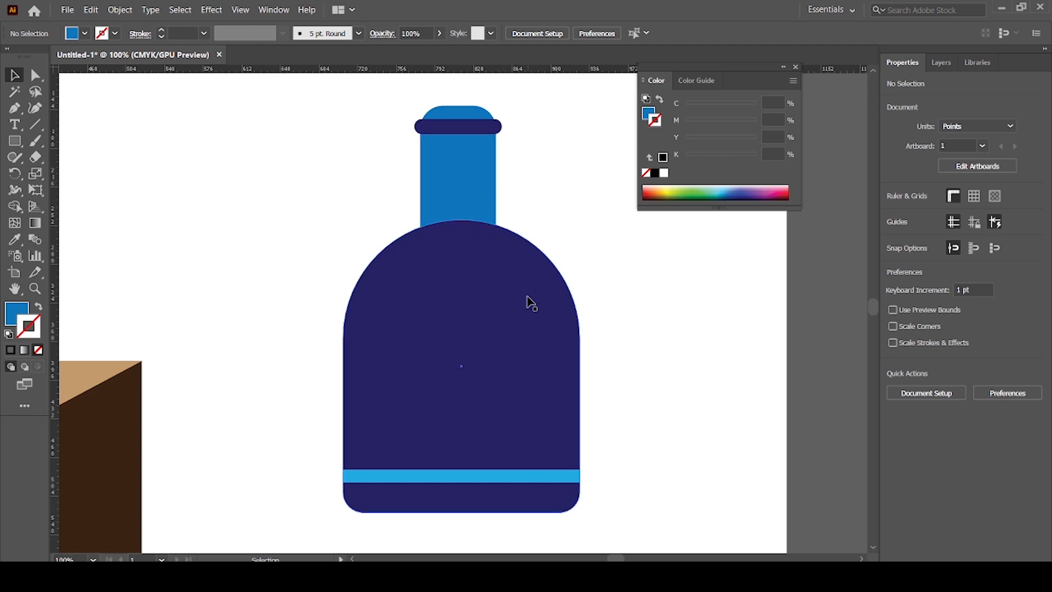
Group the neck with its navy band and centre the group horizontally using the bottle body as the key object.
key("ctrl+minus")
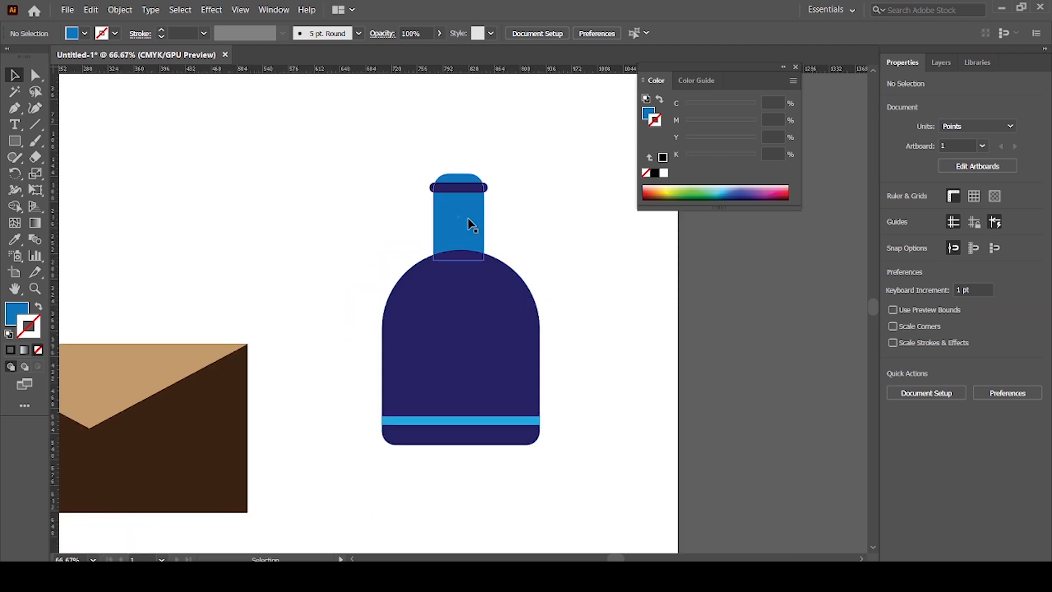
left_click(446, 208)
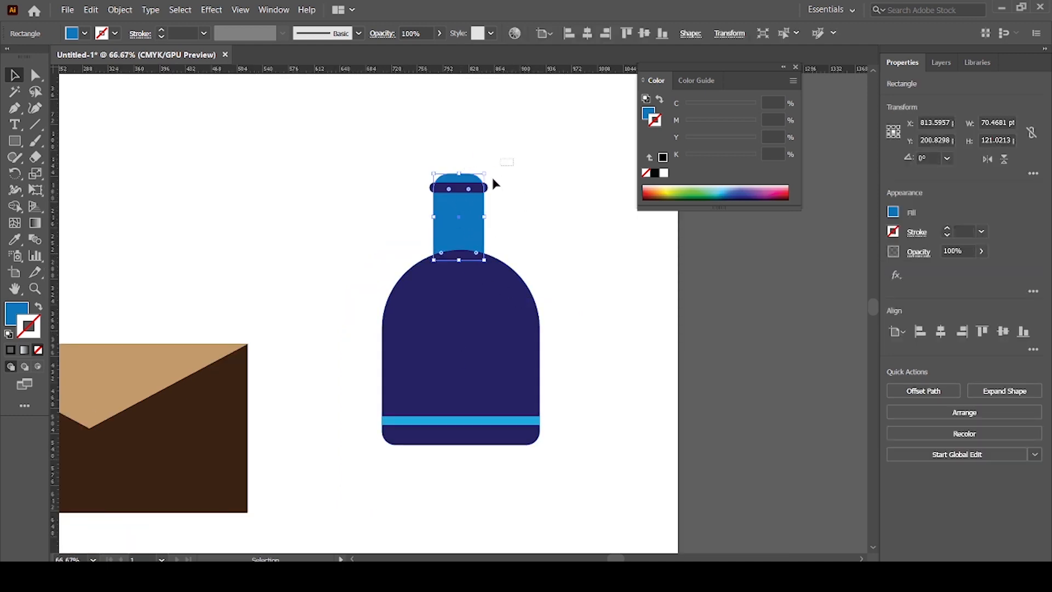
left_click_drag(456, 218, 457, 220)
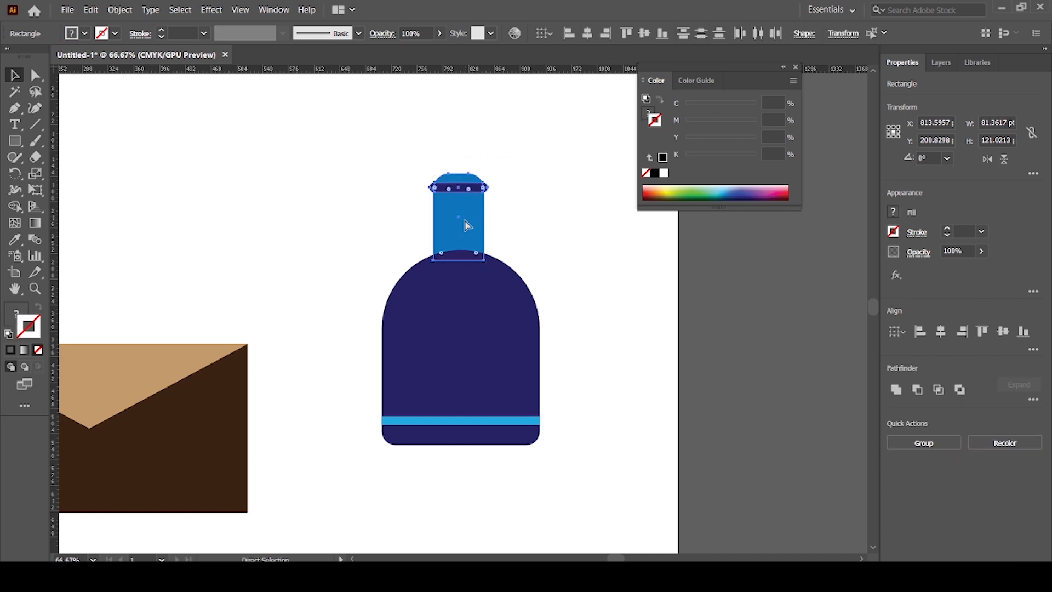
key("ctrl+g")
left_click(509, 327, "shift")
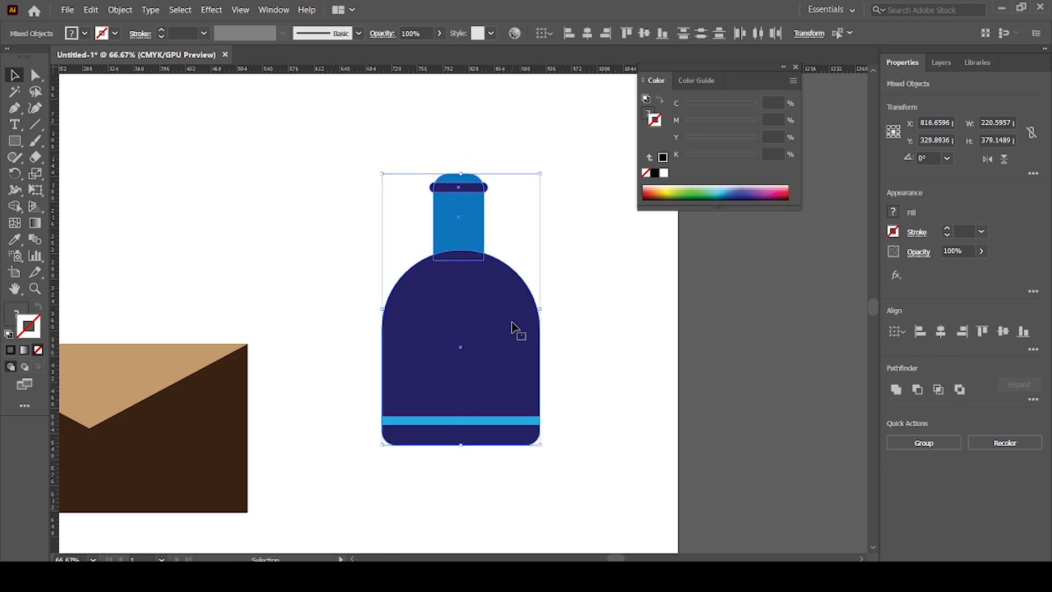
left_click(513, 318)
left_click(587, 33)
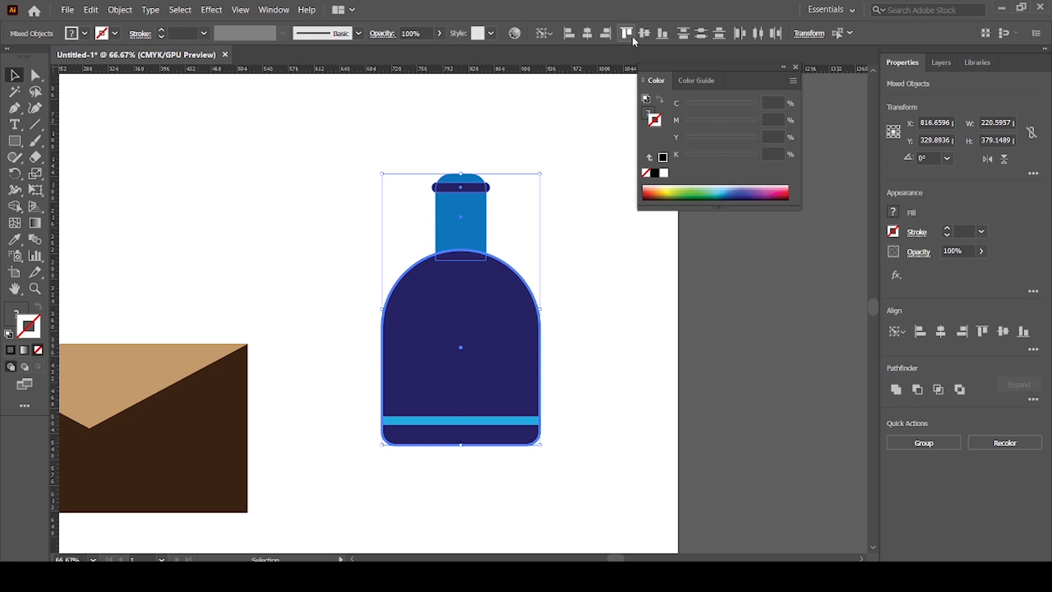
left_click(634, 329)
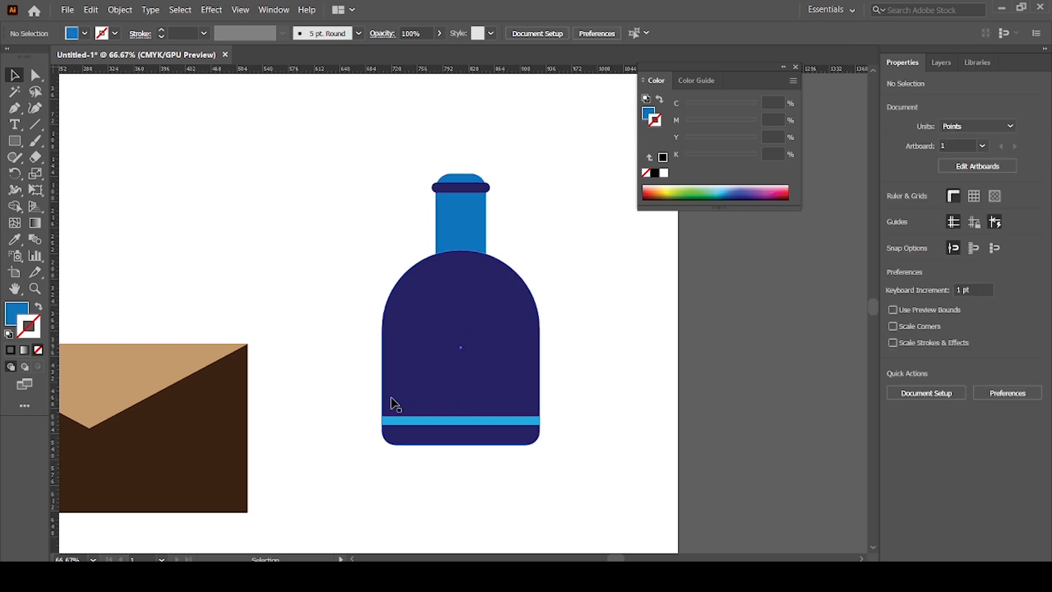
Shrink the bottle and place it beside the fruit, and shrink the envelope to about 323 by 172 pt below them.
key("ctrl+minus")
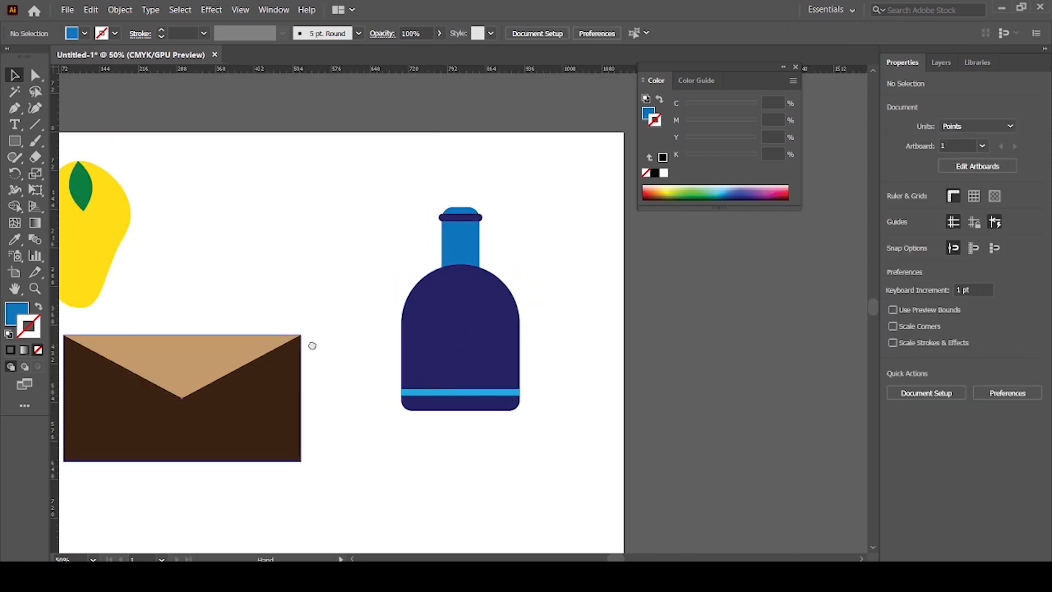
left_click_drag(251, 367, 310, 317)
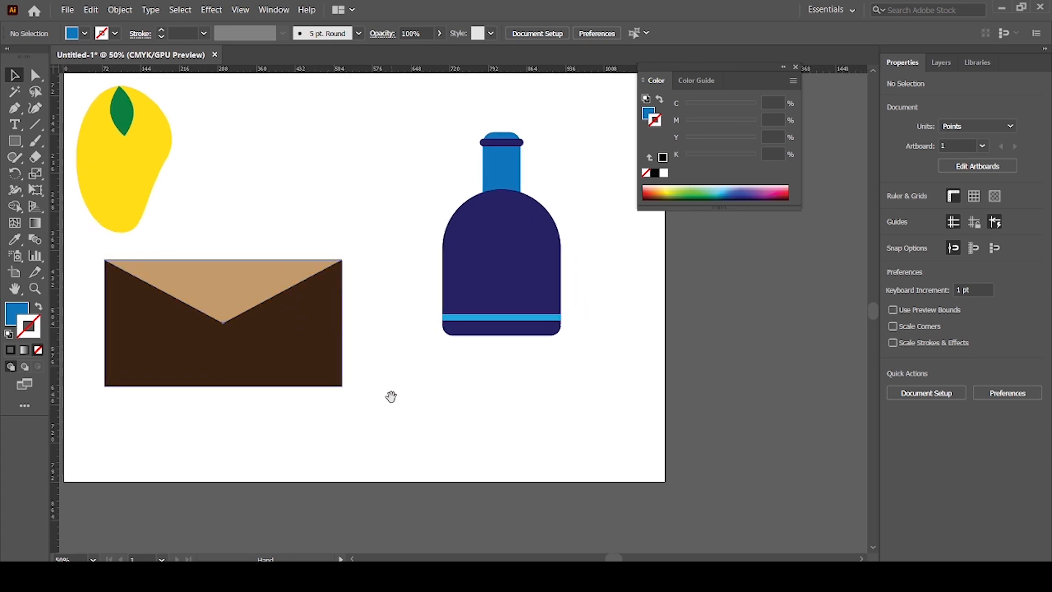
left_click_drag(276, 366, 236, 390)
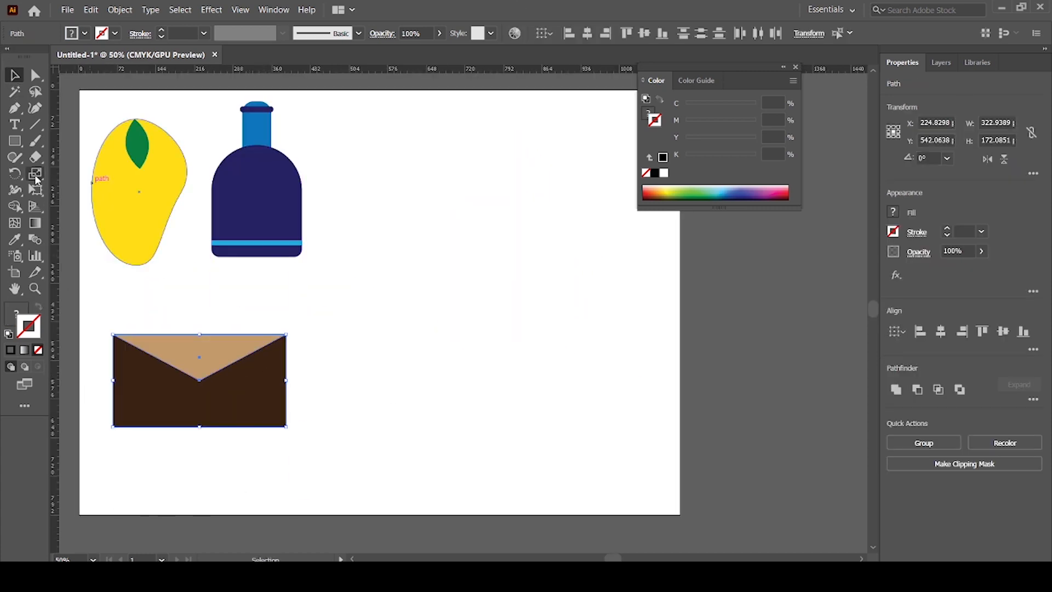
Draw a blue rectangle about 431 by 224 pt in the empty artboard area and move its bottom-right anchor inward to X about 984 pt.
left_click(16, 145)
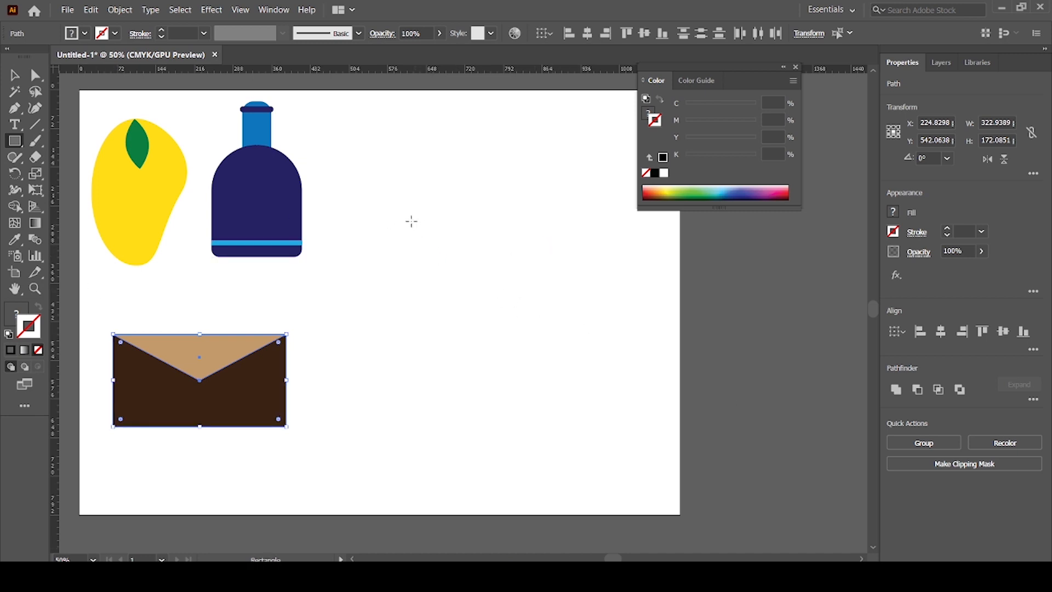
left_click_drag(403, 212, 634, 331)
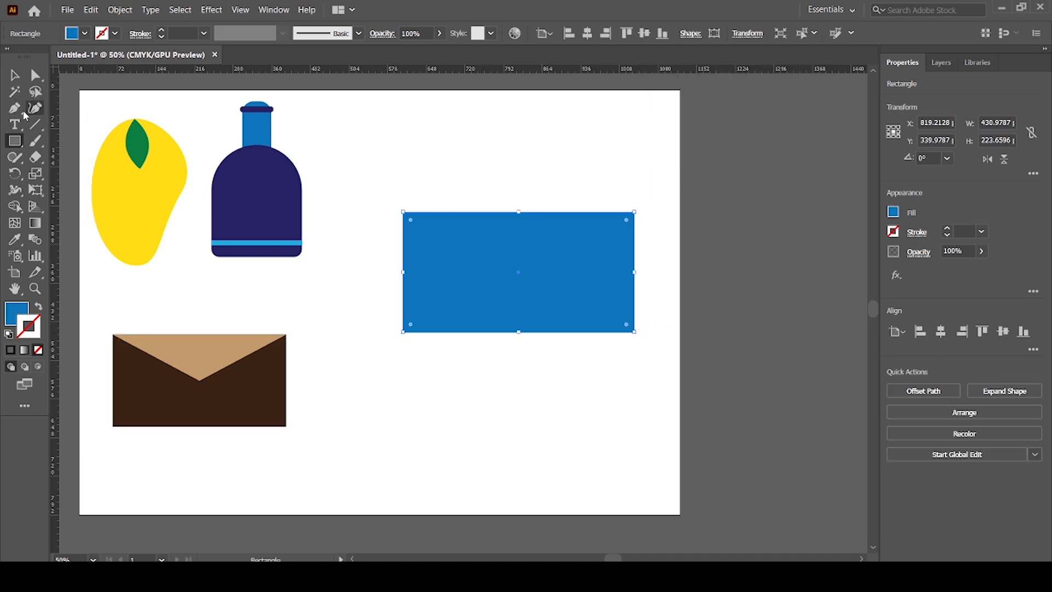
left_click(35, 75)
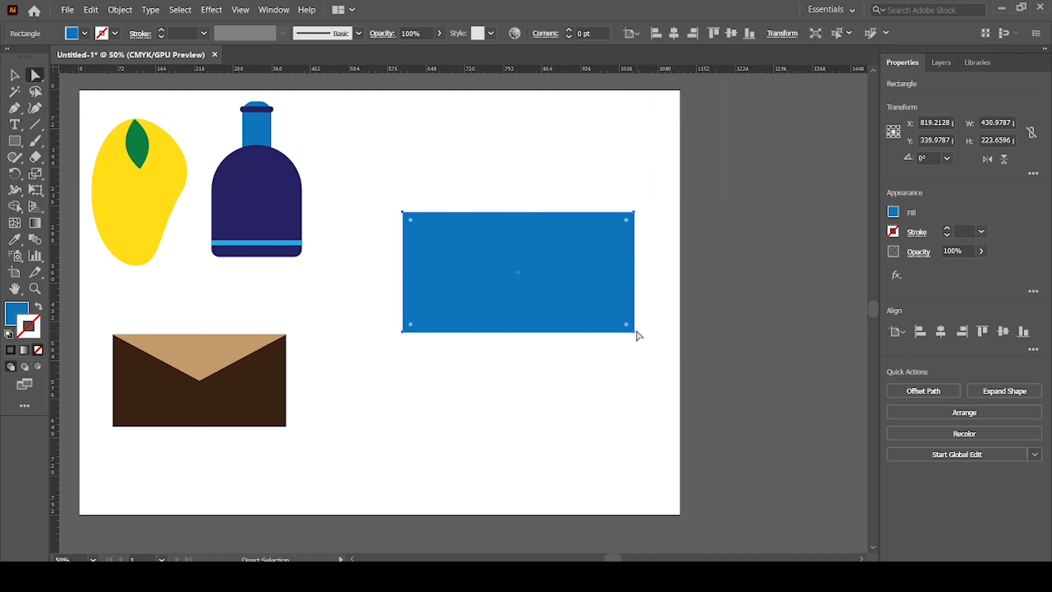
left_click_drag(634, 332, 606, 332)
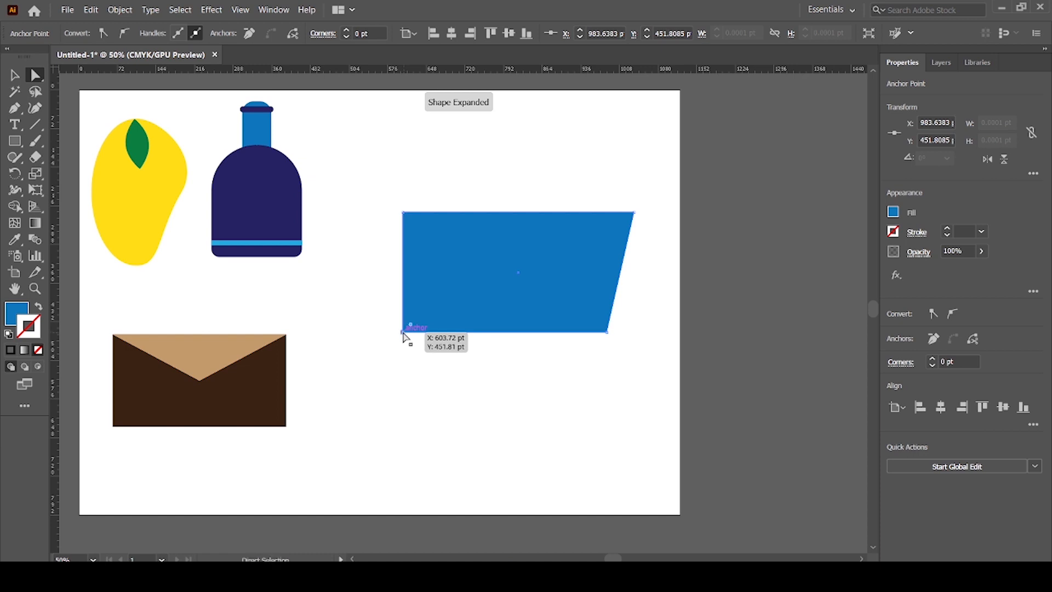
Move the blue shape's bottom-left anchor inward to X about 668 pt and delete the whole shape.
left_click_drag(403, 332, 437, 332)
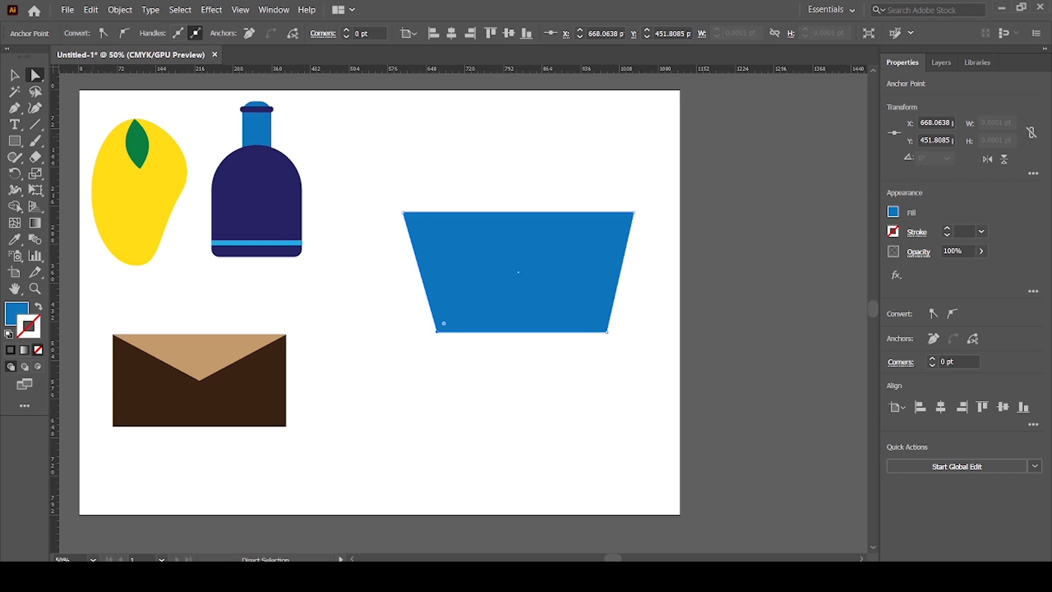
left_click(15, 75)
key("Delete")
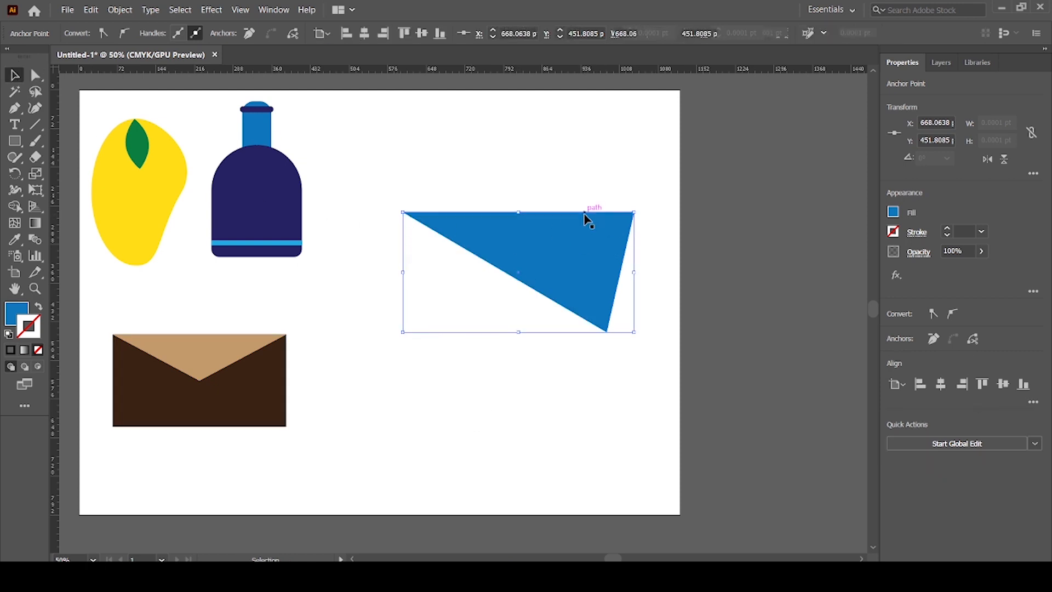
key("Delete")
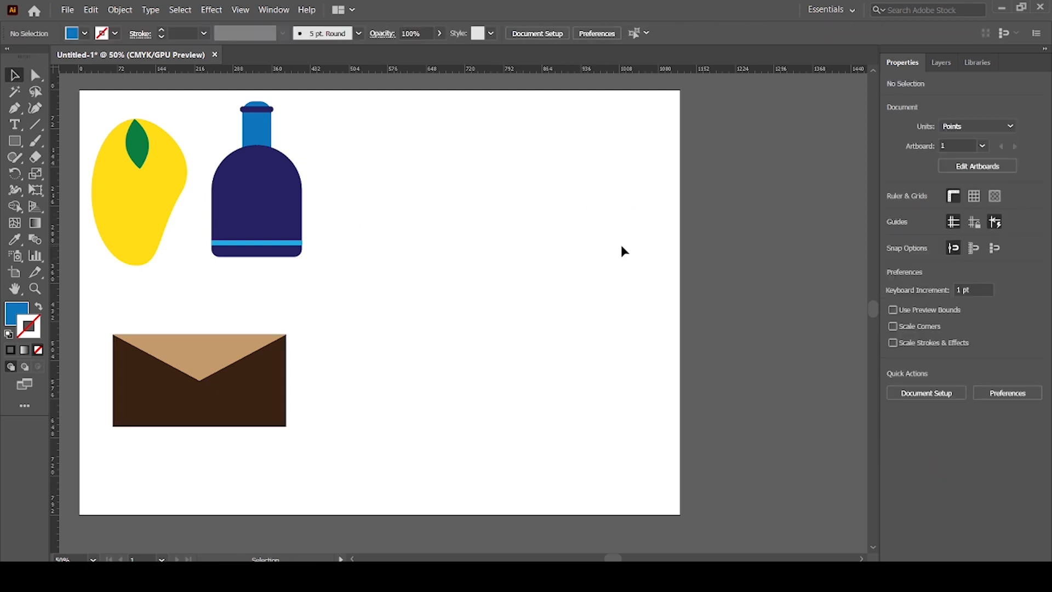
Draw a blue rectangle about 454 by 234 pt in the empty artboard area beside the bottle.
key("a")
key("v")
scroll(499, 82, "up", 1)
left_click(15, 142)
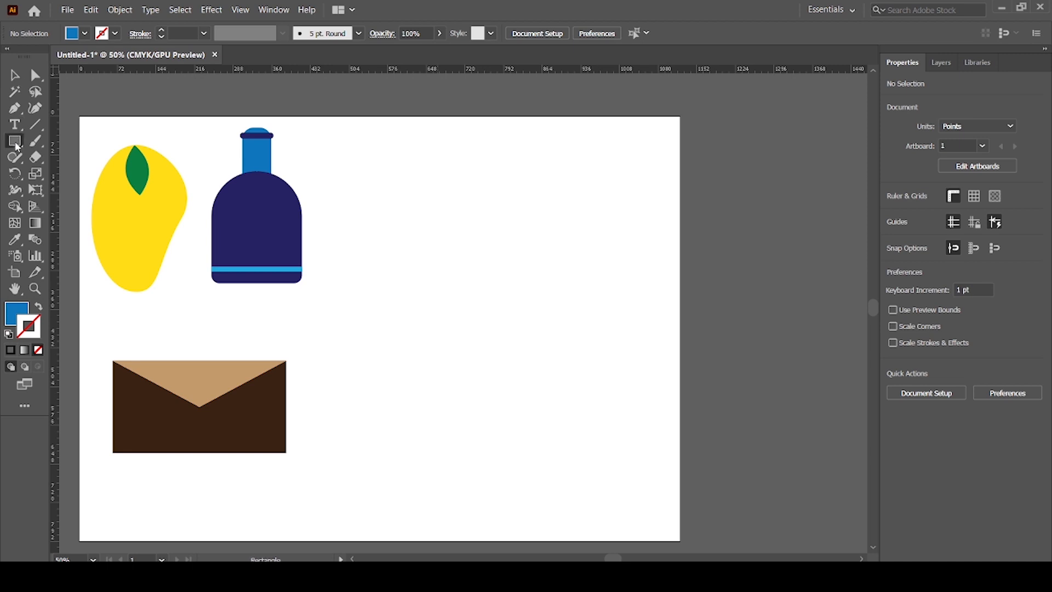
left_click_drag(389, 223, 633, 348)
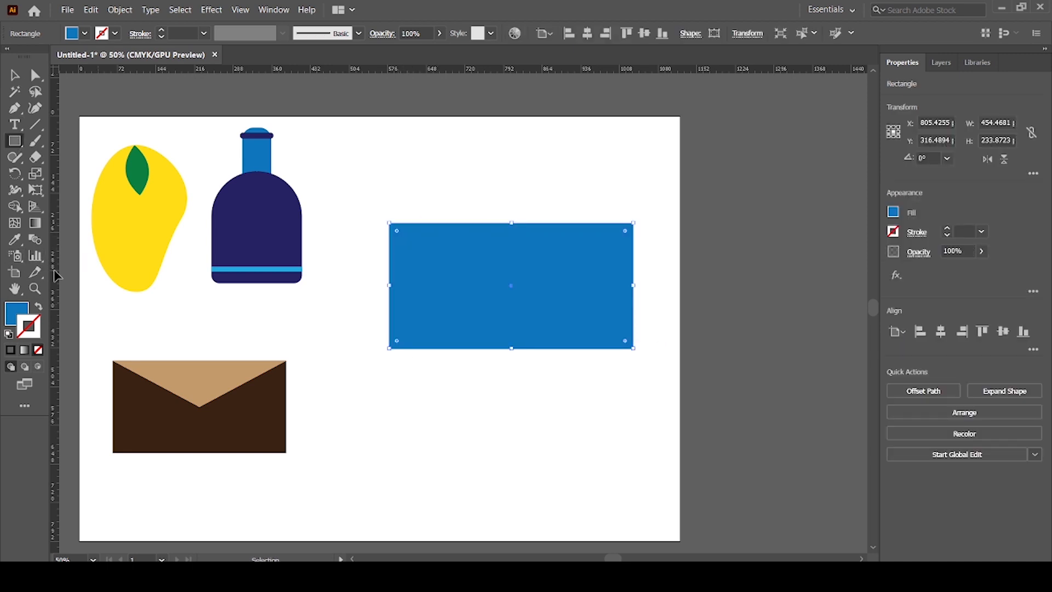
Place vertical guides at X about 612 and 999 pt and move the rectangle's two bottom anchors inward onto them.
left_click_drag(67, 272, 407, 306)
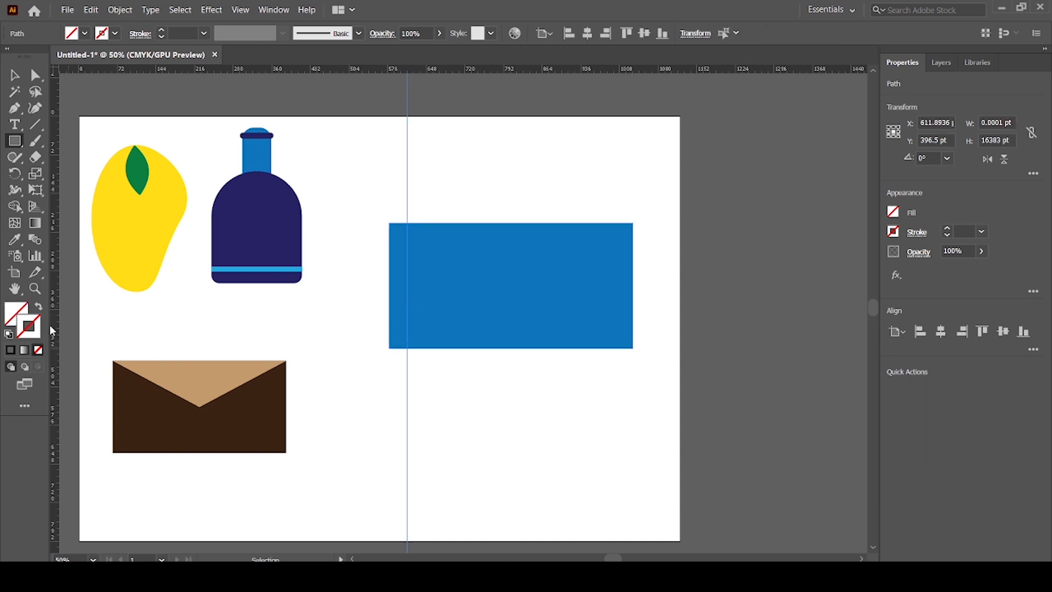
left_click_drag(56, 331, 615, 405)
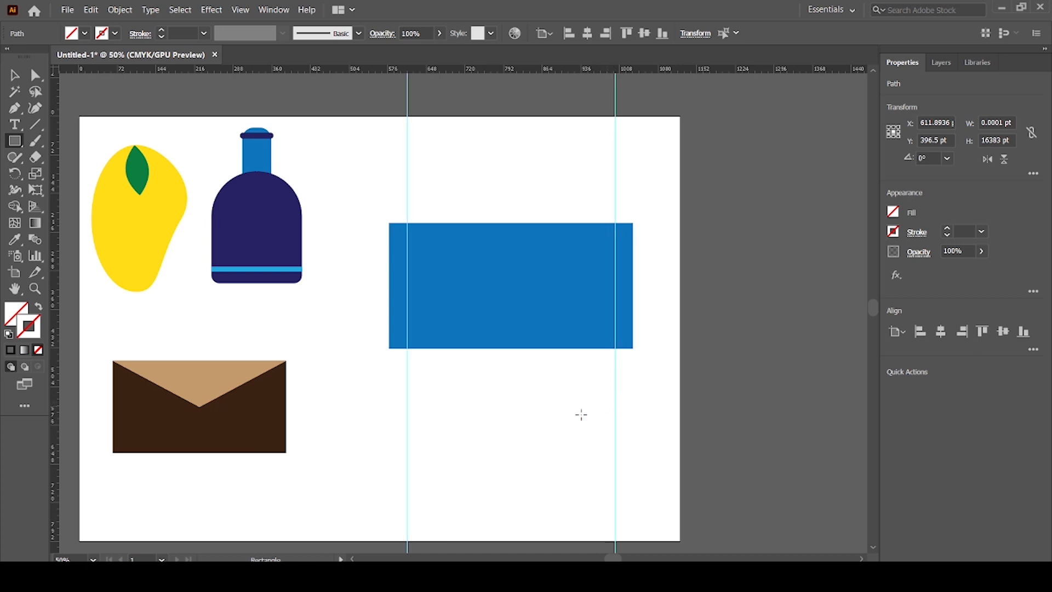
left_click(35, 75)
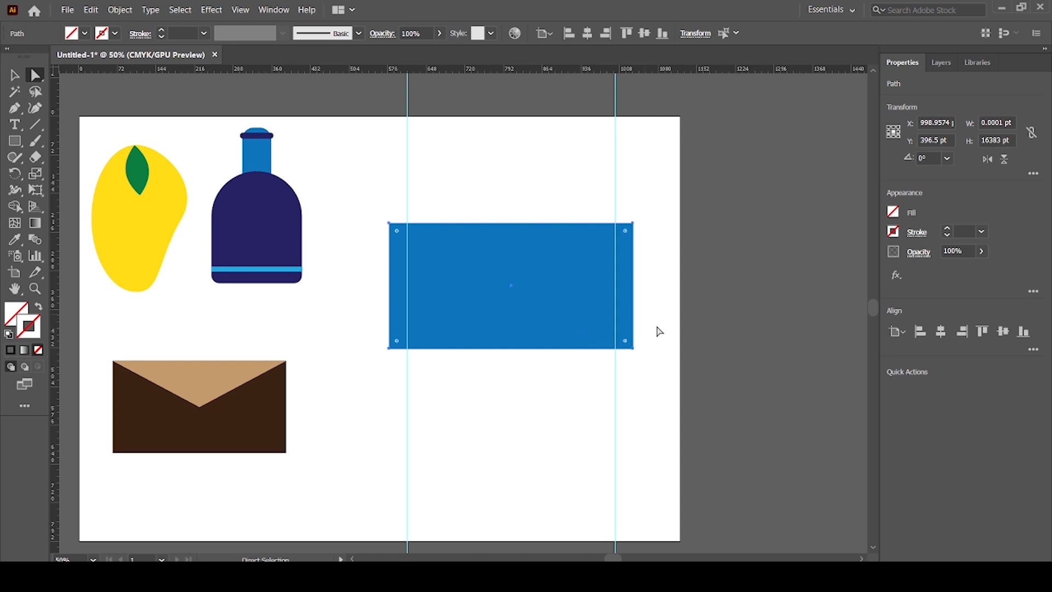
left_click(633, 348)
left_click_drag(633, 350, 615, 350)
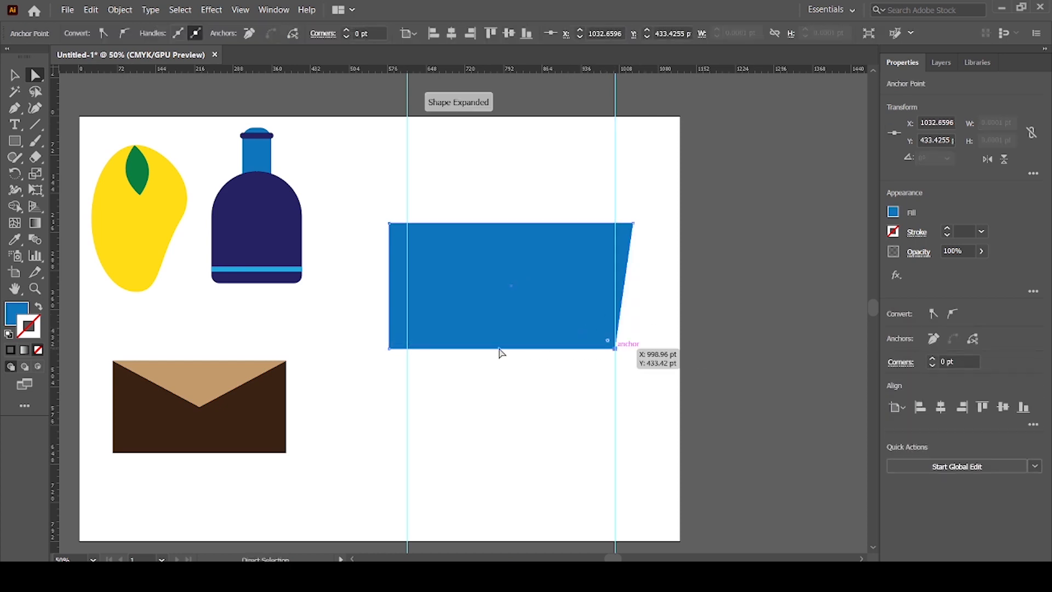
left_click_drag(389, 350, 407, 349)
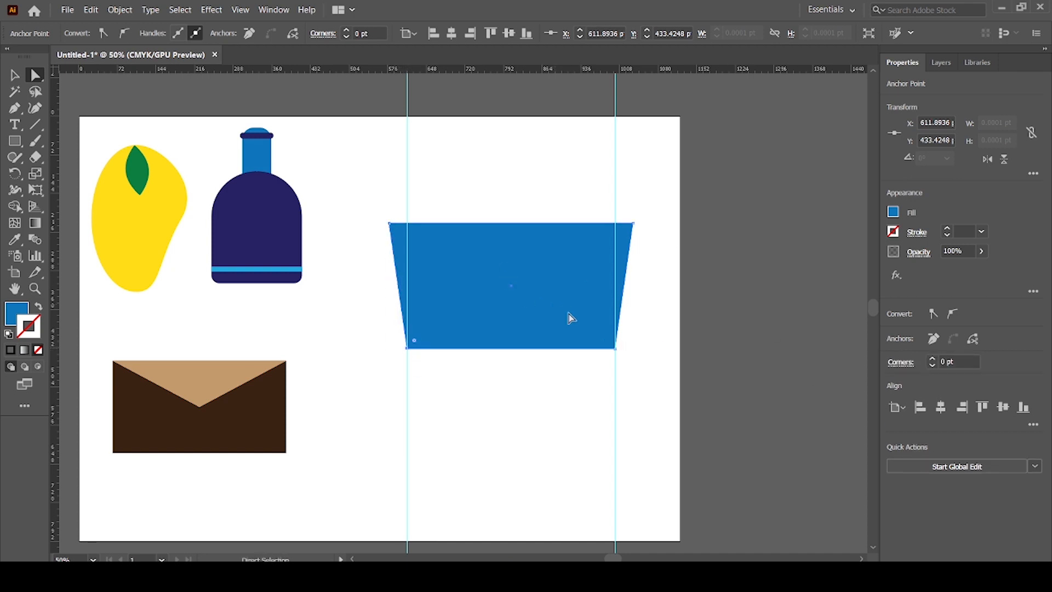
Delete both vertical guides running through the tapered blue shape.
left_click(407, 99)
key("Delete")
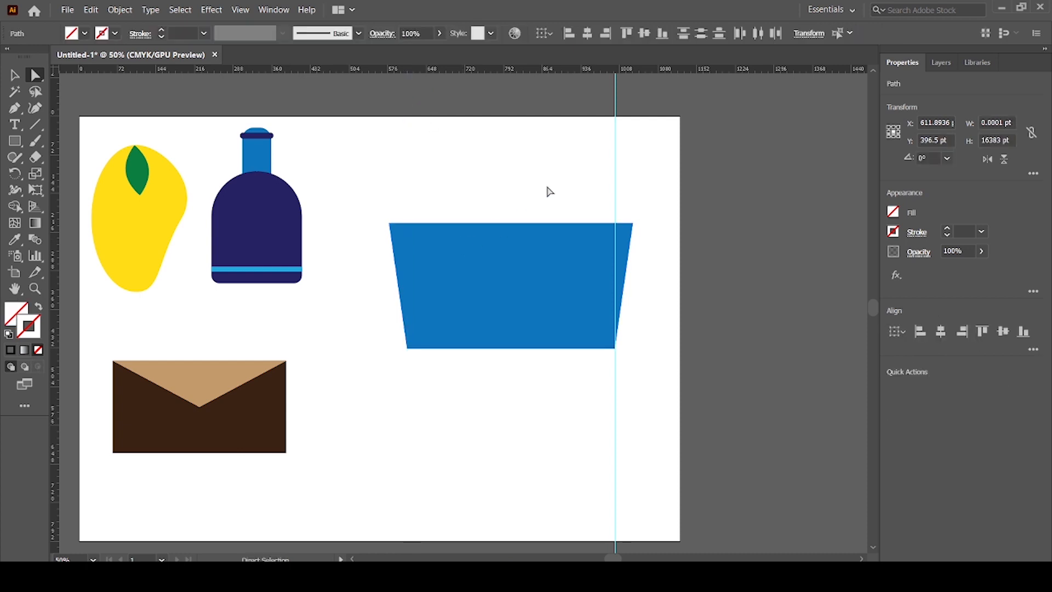
left_click(615, 107)
key("Delete")
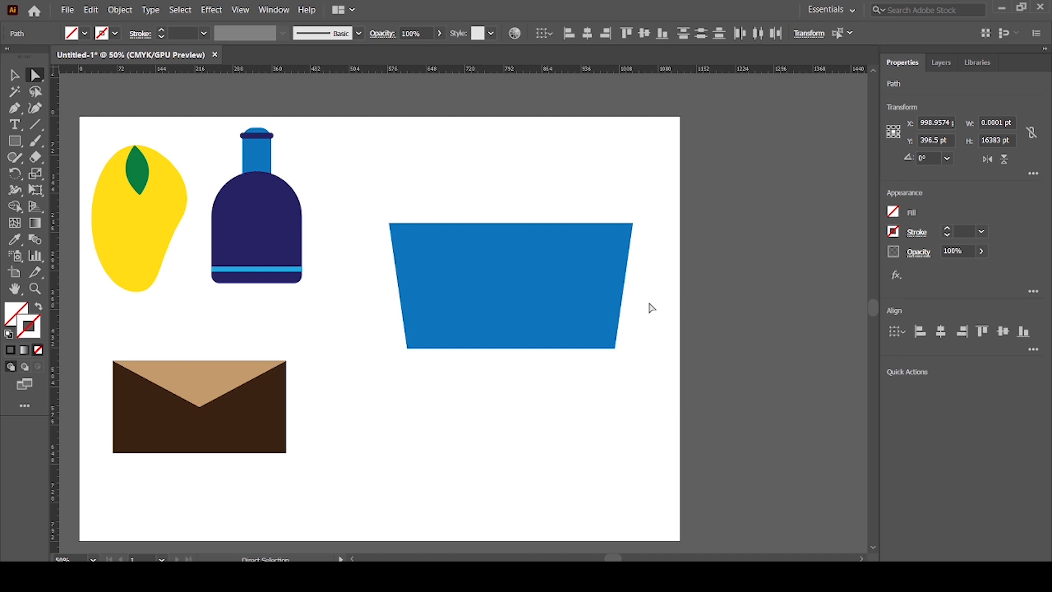
Shift the tapered shape slightly left to X about 797 pt and fill it with dark red.
left_click(616, 345)
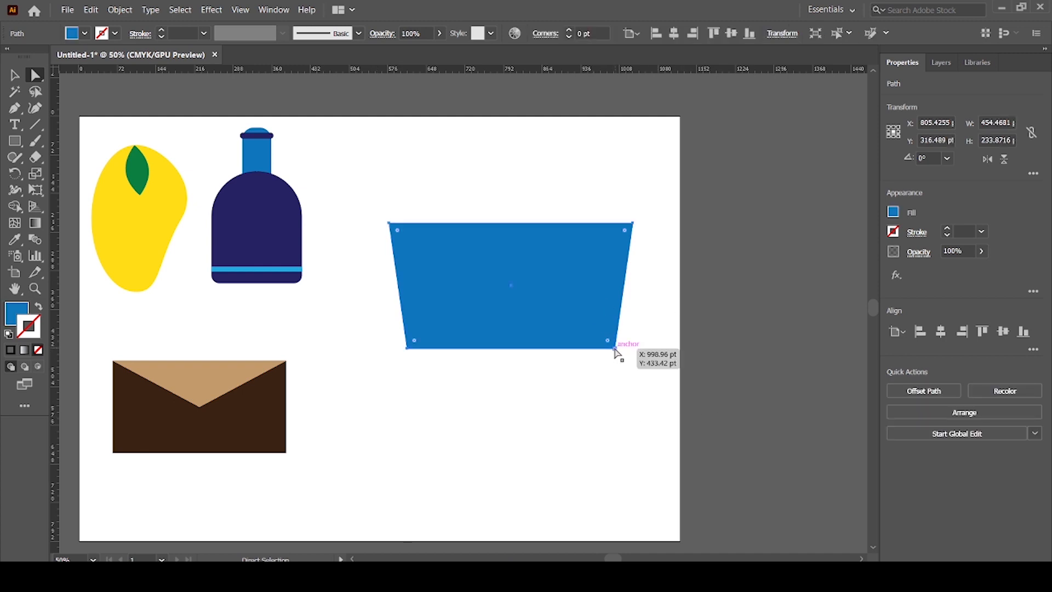
left_click_drag(616, 350, 612, 350)
key("v")
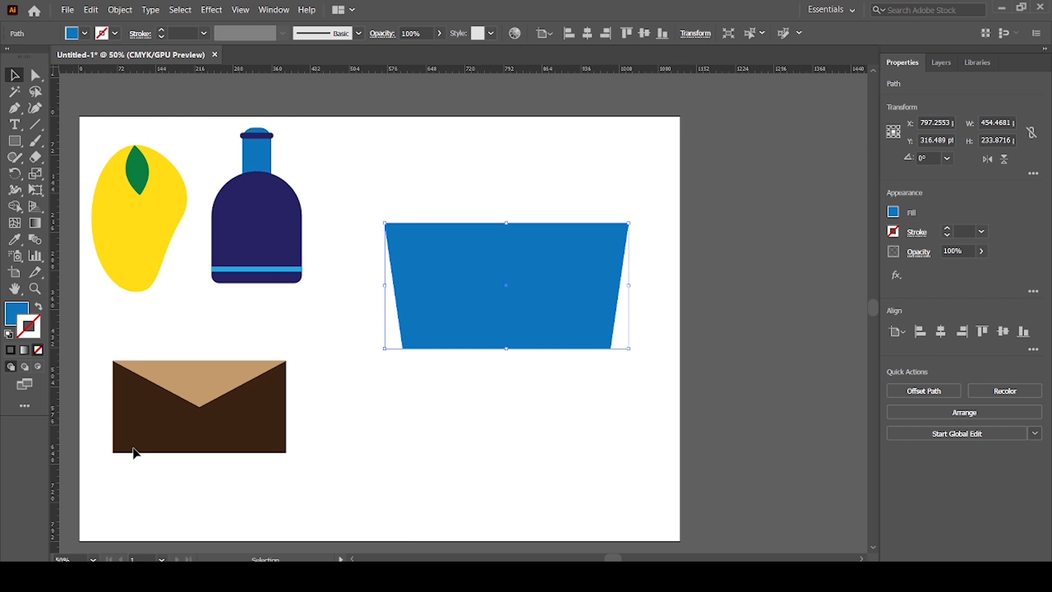
left_click(84, 33)
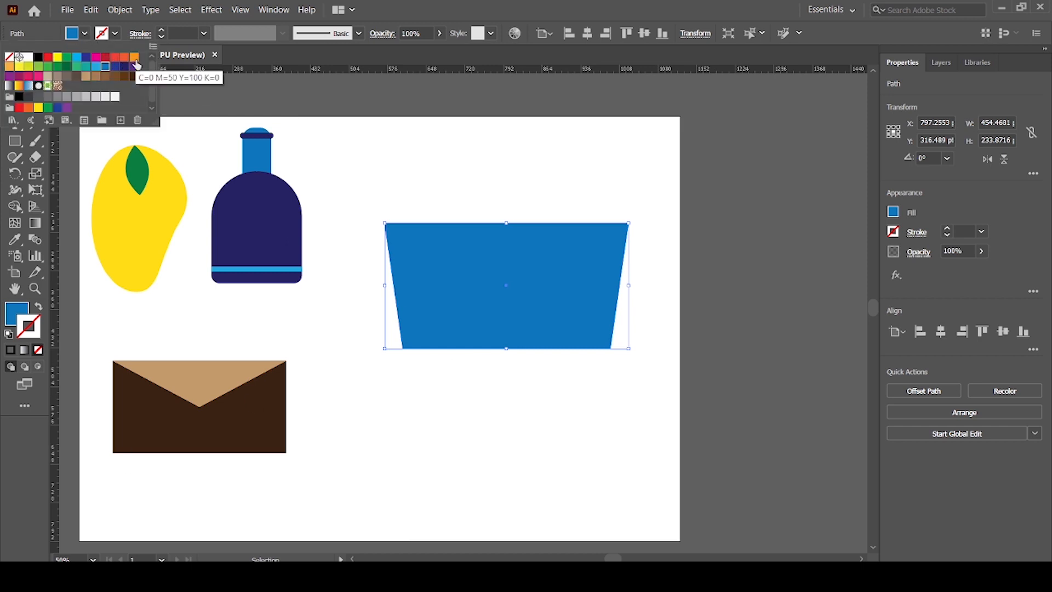
left_click(59, 67)
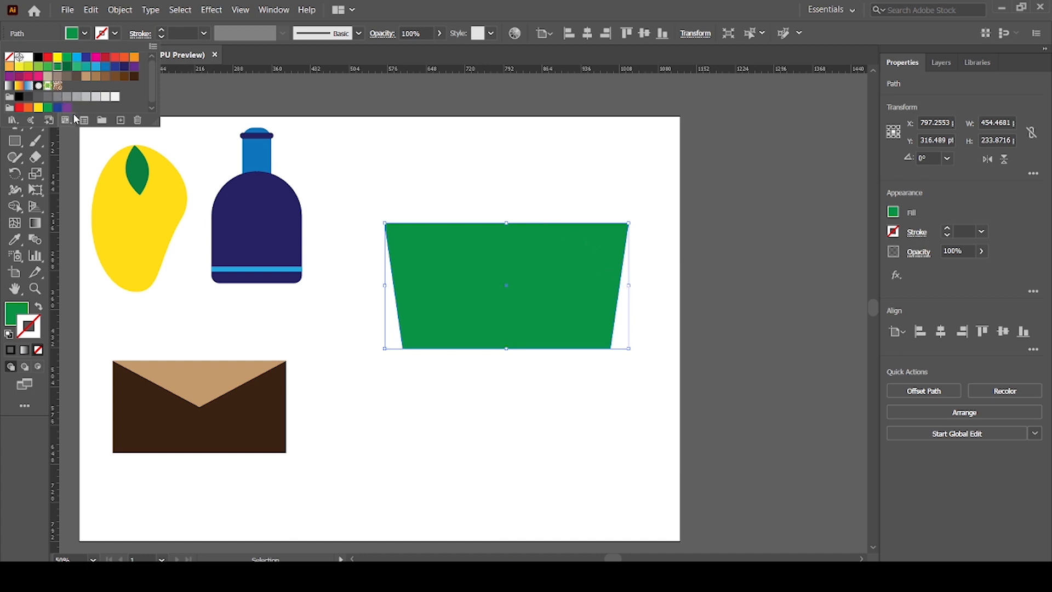
left_click(96, 65)
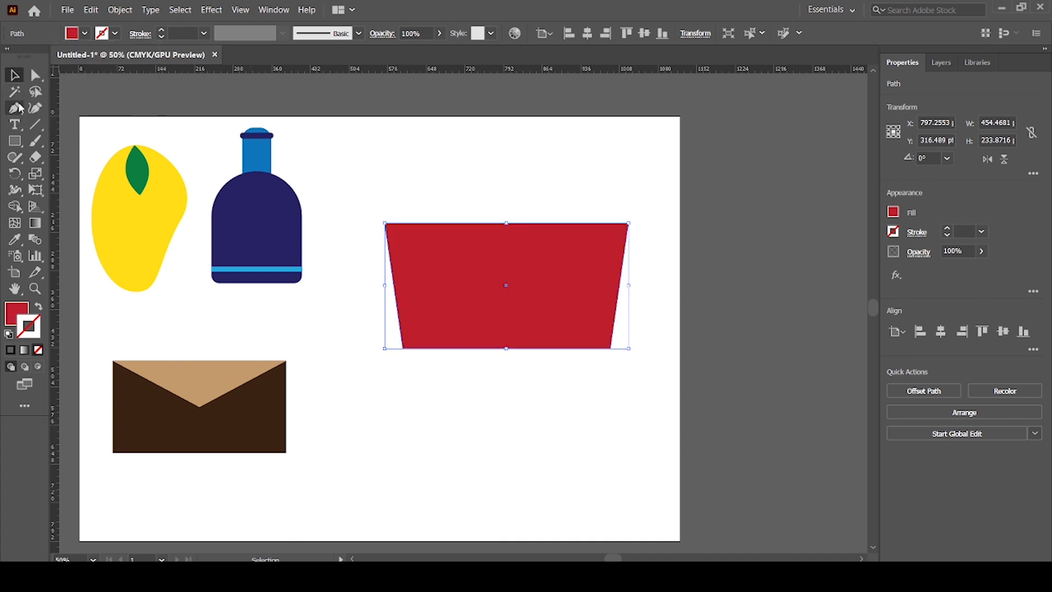
Draw a rectangle about 270 by 91 pt inside the red shape and fill it with orange C=0 M=50 Y=100 K=0.
left_click(15, 145)
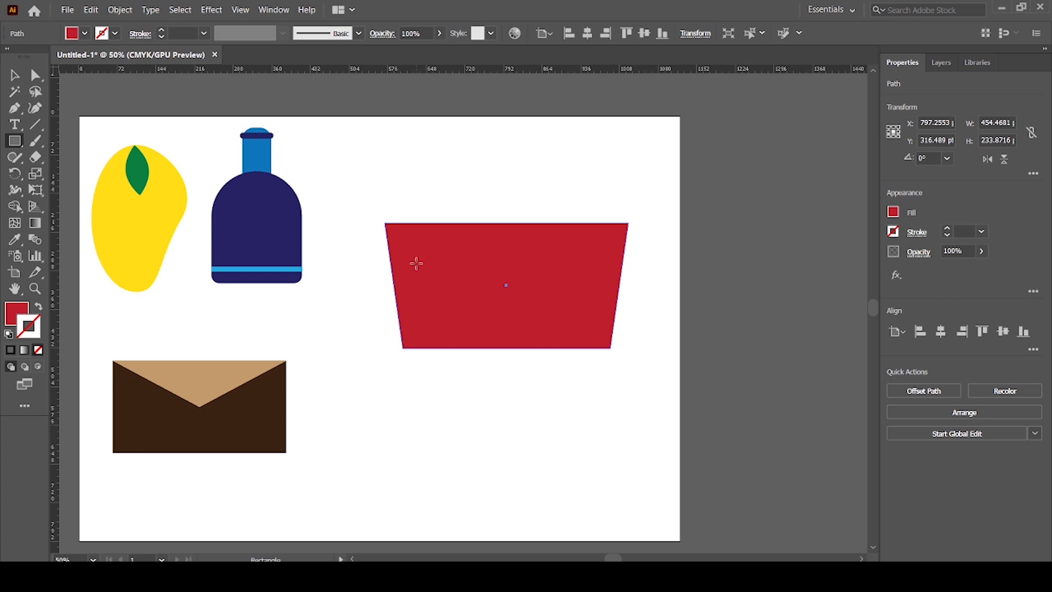
left_click_drag(435, 254, 578, 302)
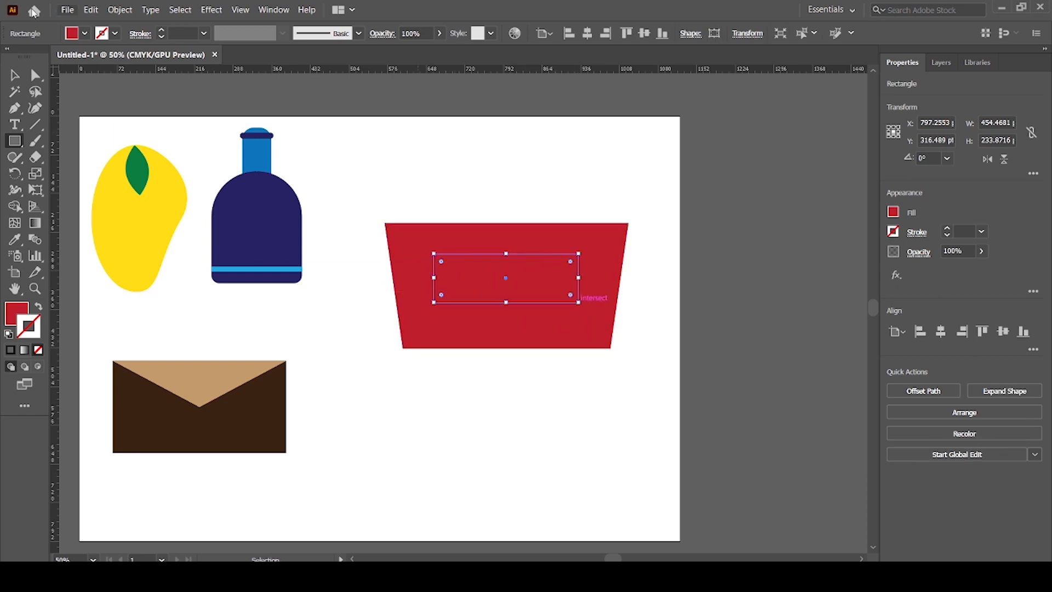
left_click(85, 34)
left_click(134, 58)
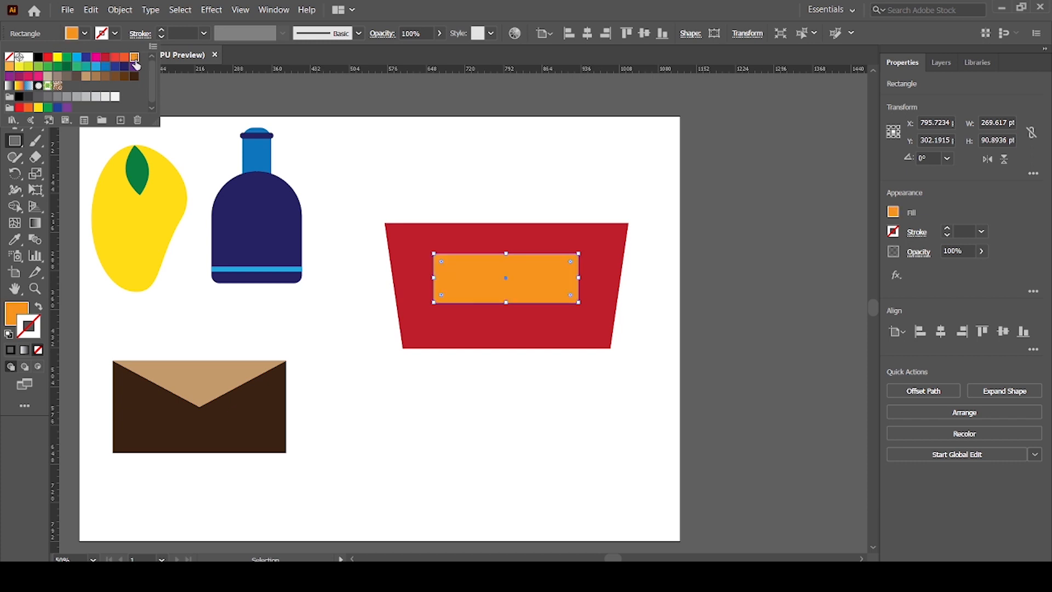
key("v")
left_click(331, 200)
left_click(523, 289)
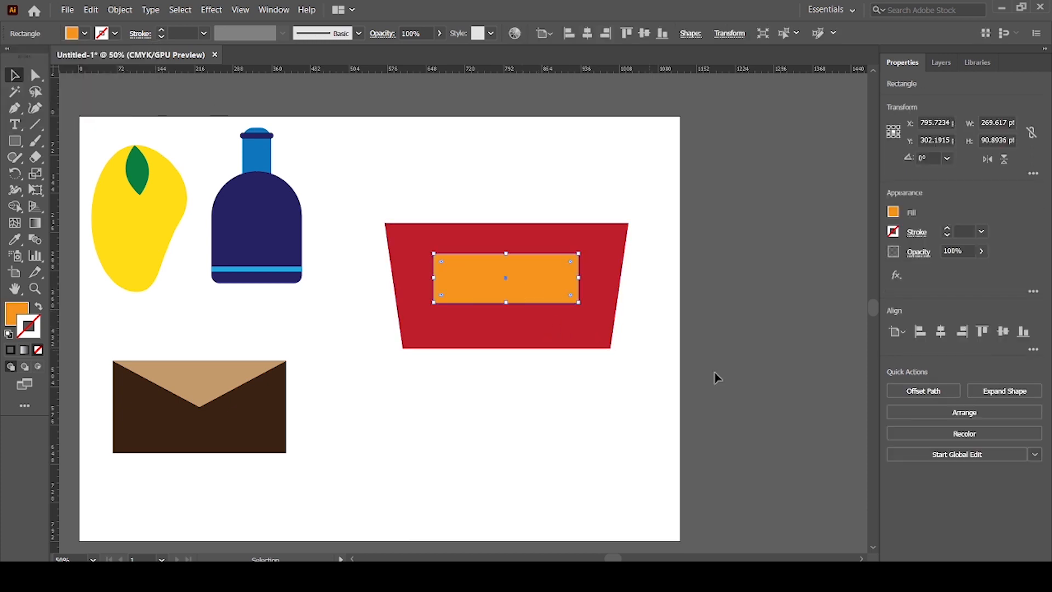
Draw a circle about 93 pt wide at the left of the red shape's bottom edge and fill it with black.
left_click_drag(15, 144, 82, 172)
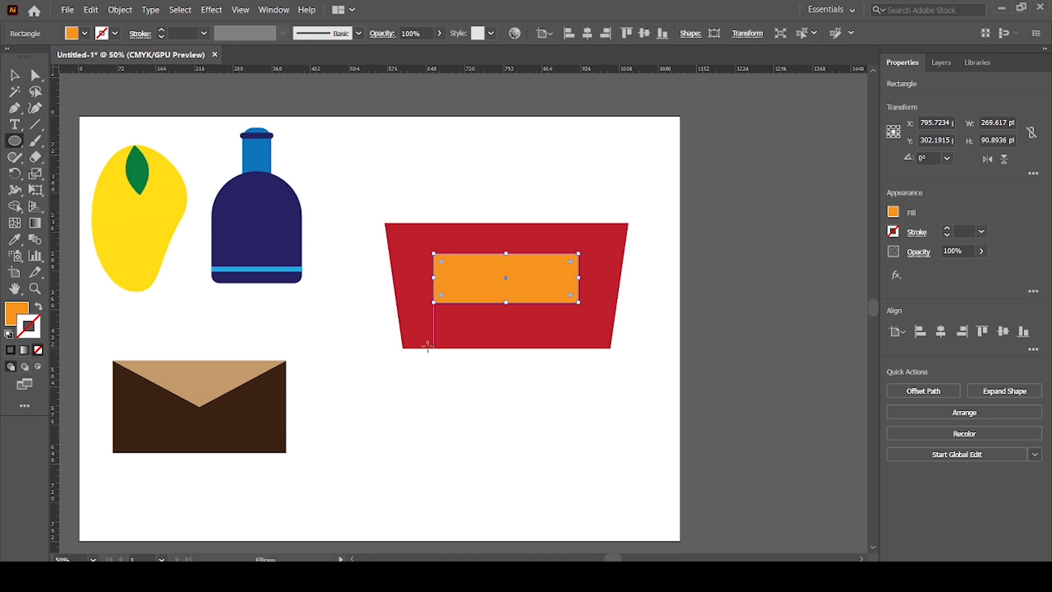
left_click_drag(434, 344, 476, 395)
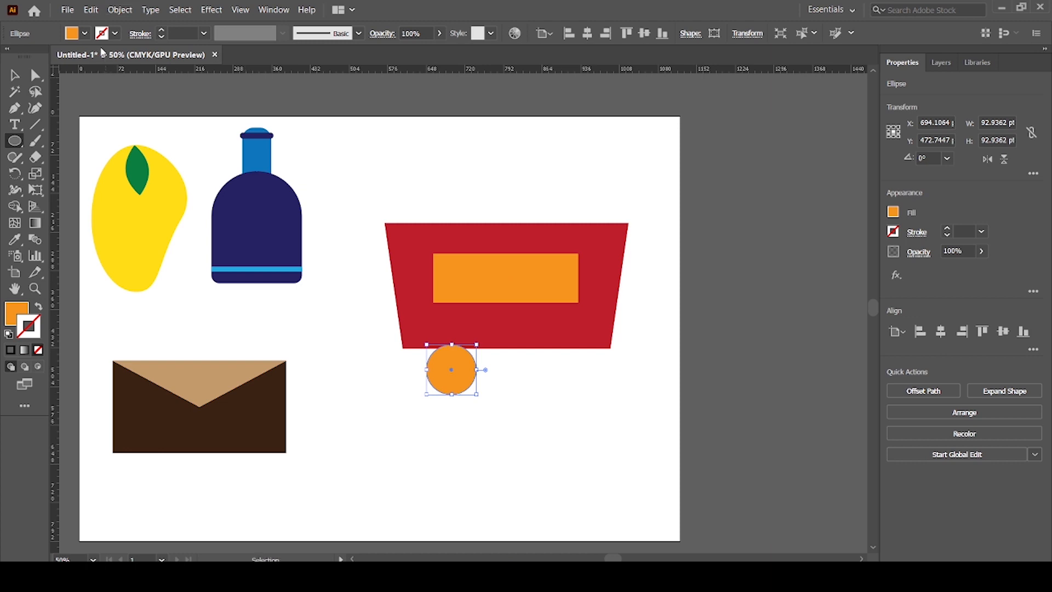
left_click(85, 33)
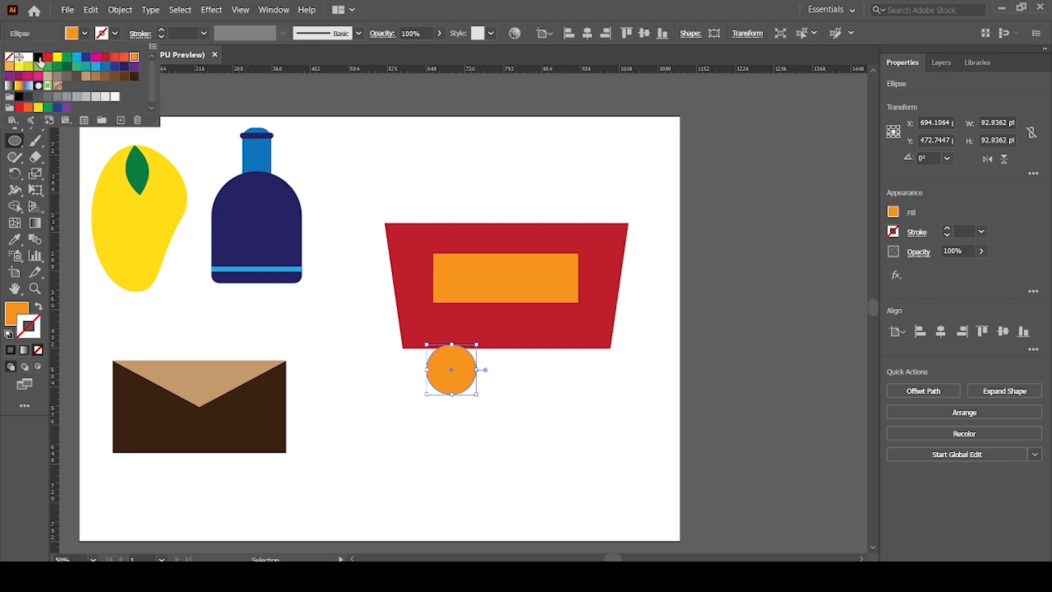
left_click(38, 58)
left_click(474, 429)
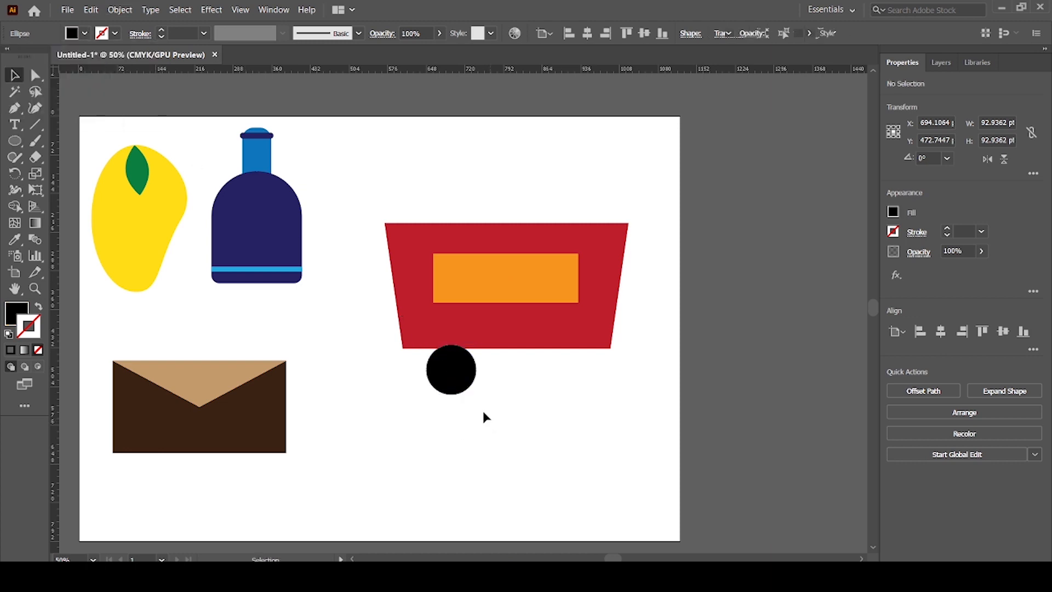
Move the black wheel to about X 674, Y 456 pt and send it to the back, behind the red body.
left_click_drag(465, 362, 453, 353)
right_click(458, 362)
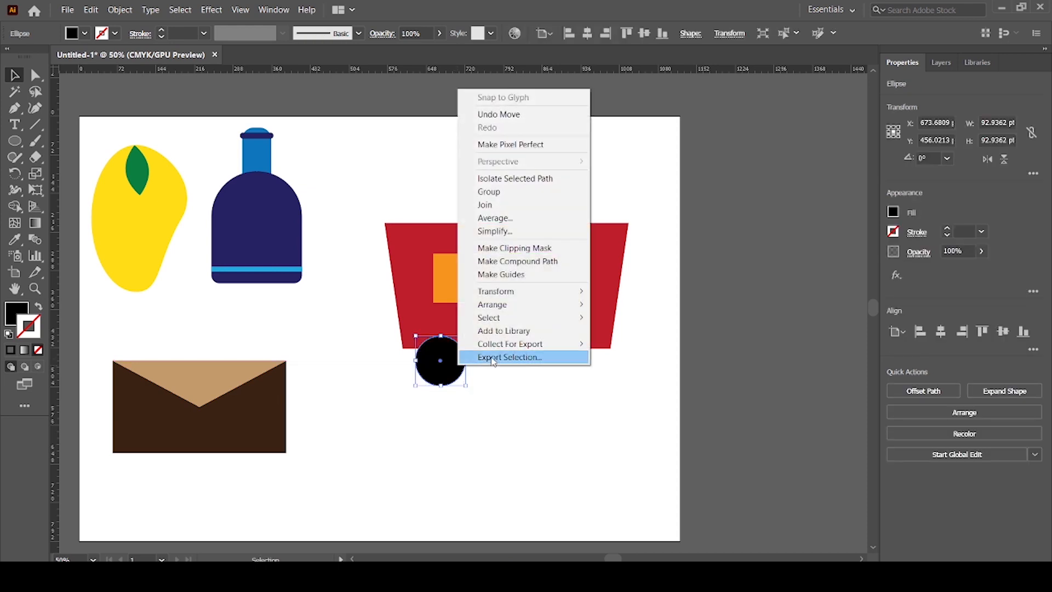
mouse_move(579, 313)
left_click(646, 344)
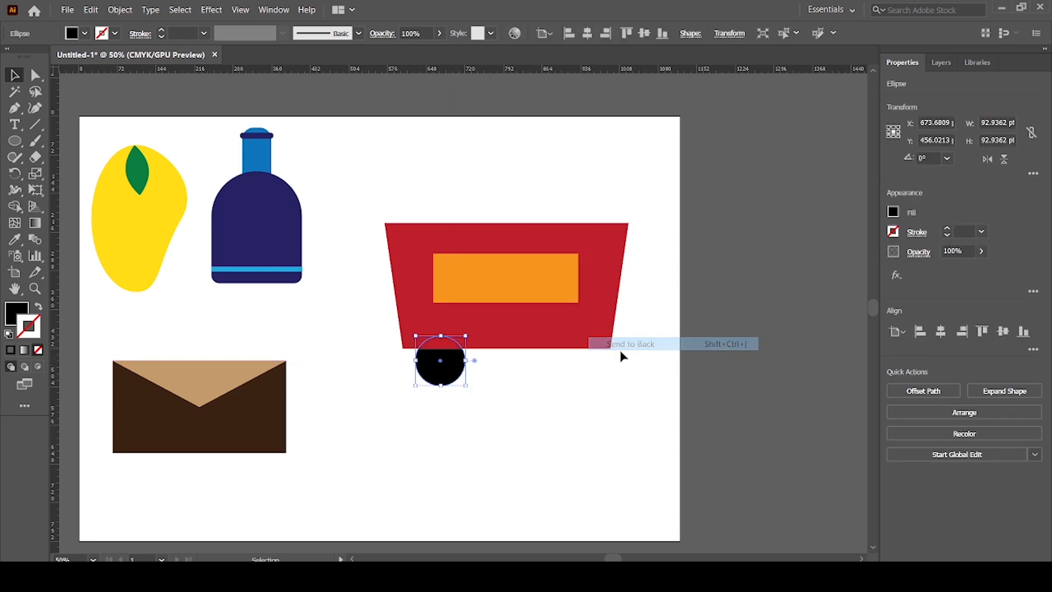
left_click(483, 401)
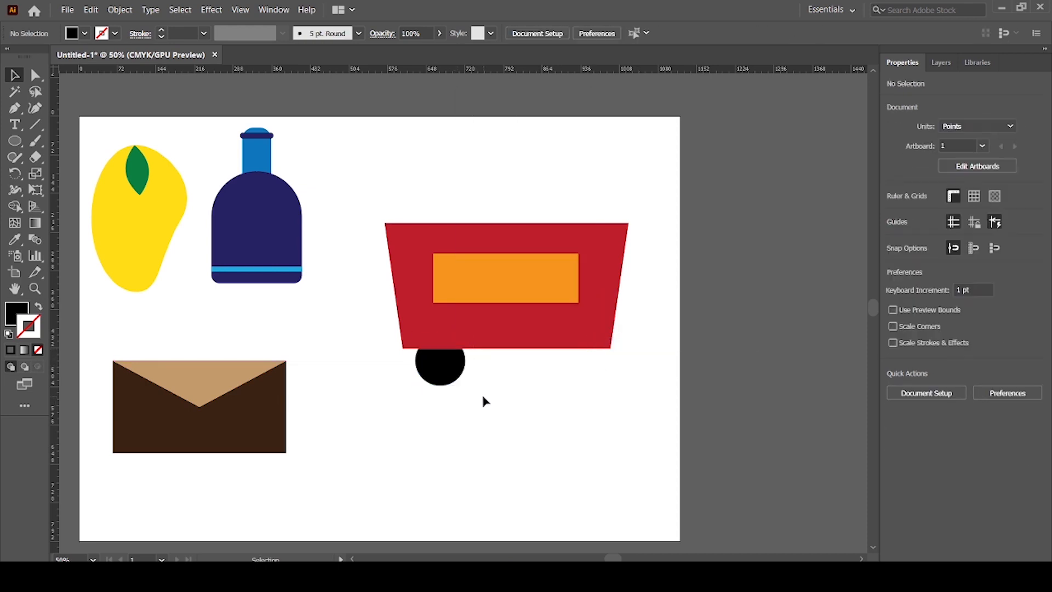
Duplicate the black wheel horizontally to the right end of the cart's bottom edge.
left_click(452, 377)
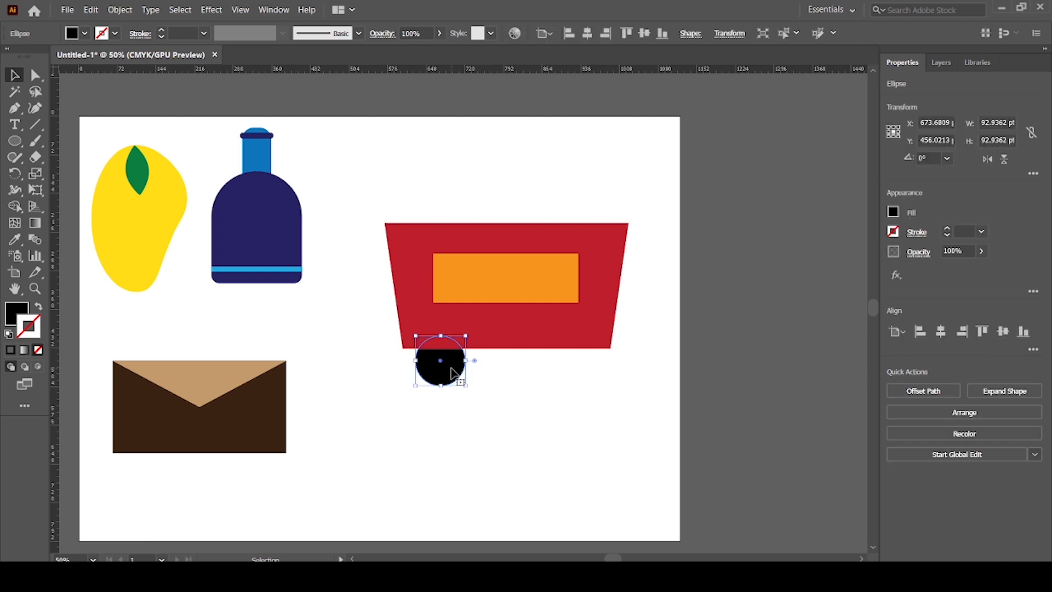
left_click_drag(453, 374, 585, 375)
left_click(515, 437)
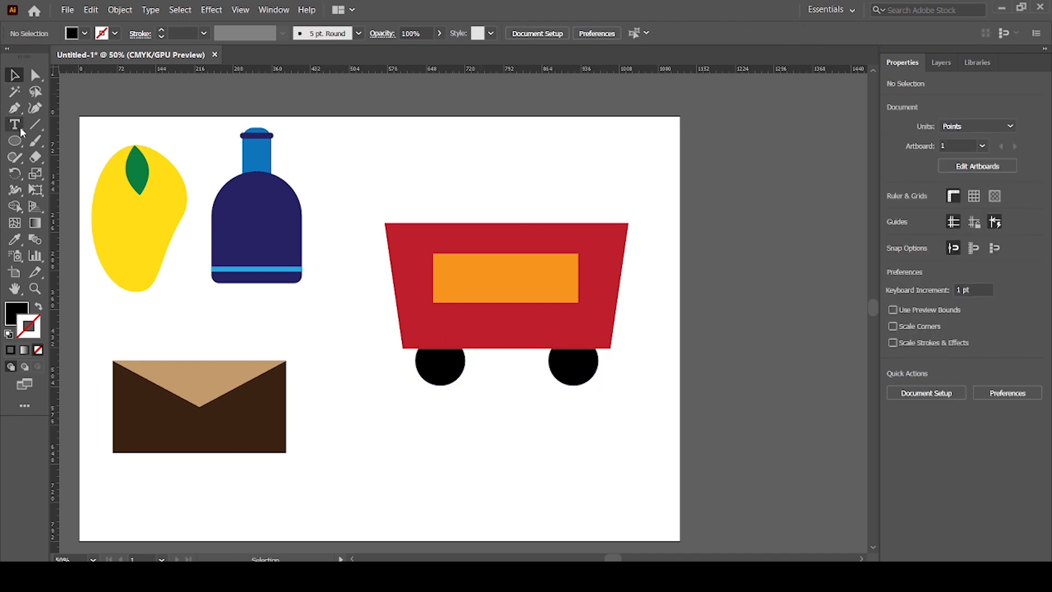
Draw a black rectangle about 454 by 27 pt as a rim along the red body's top edge.
left_click_drag(15, 141, 59, 141)
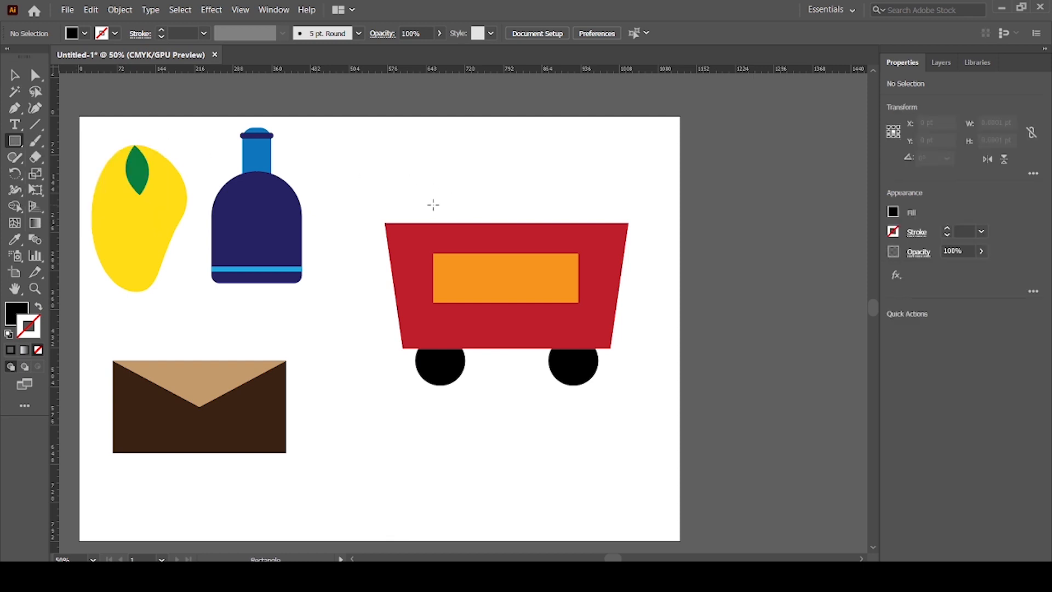
left_click_drag(385, 209, 629, 223)
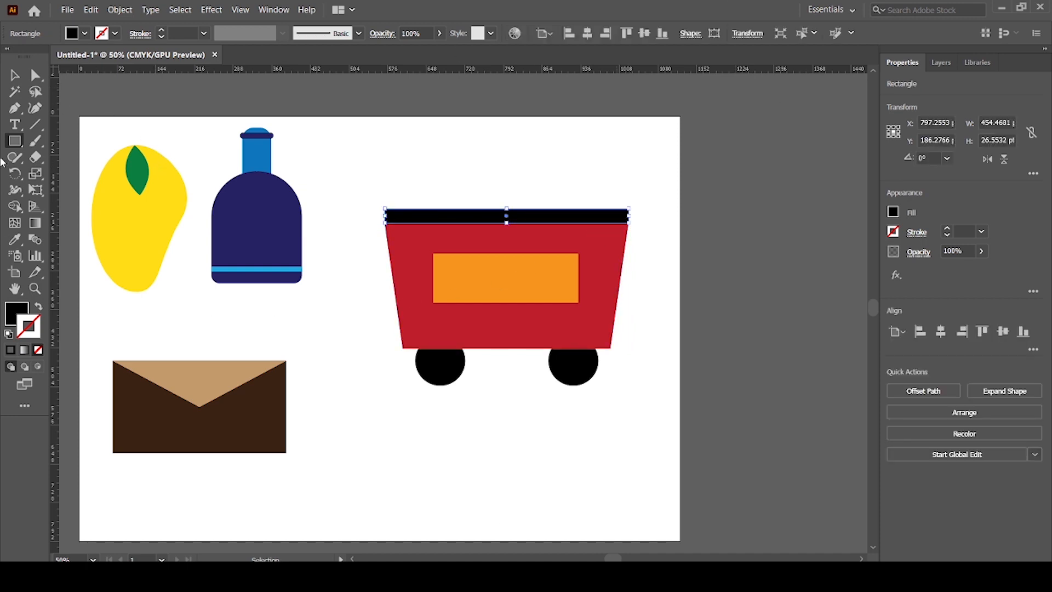
left_click(14, 75)
left_click(537, 480)
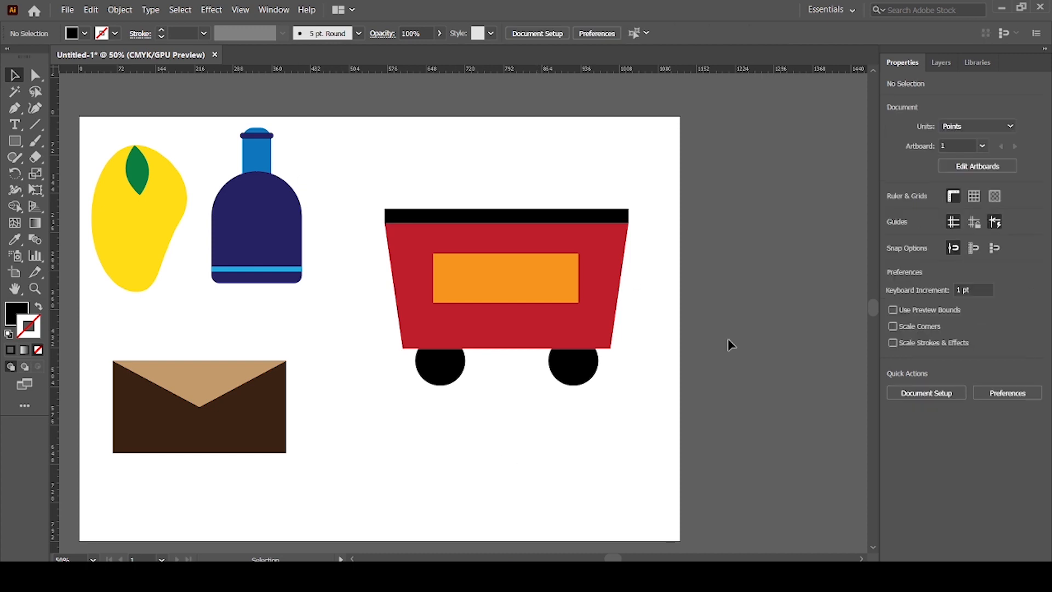
Select all parts of the cart and shrink them together proportionally to about 318 by 230 pt.
key("a")
key("ctrl+minus")
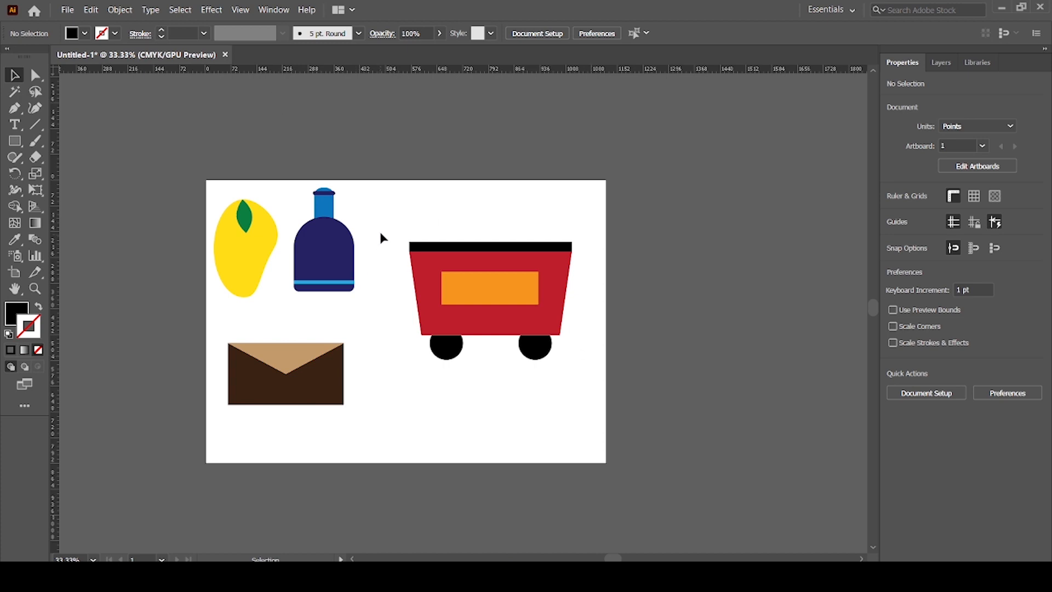
left_click_drag(382, 238, 567, 364)
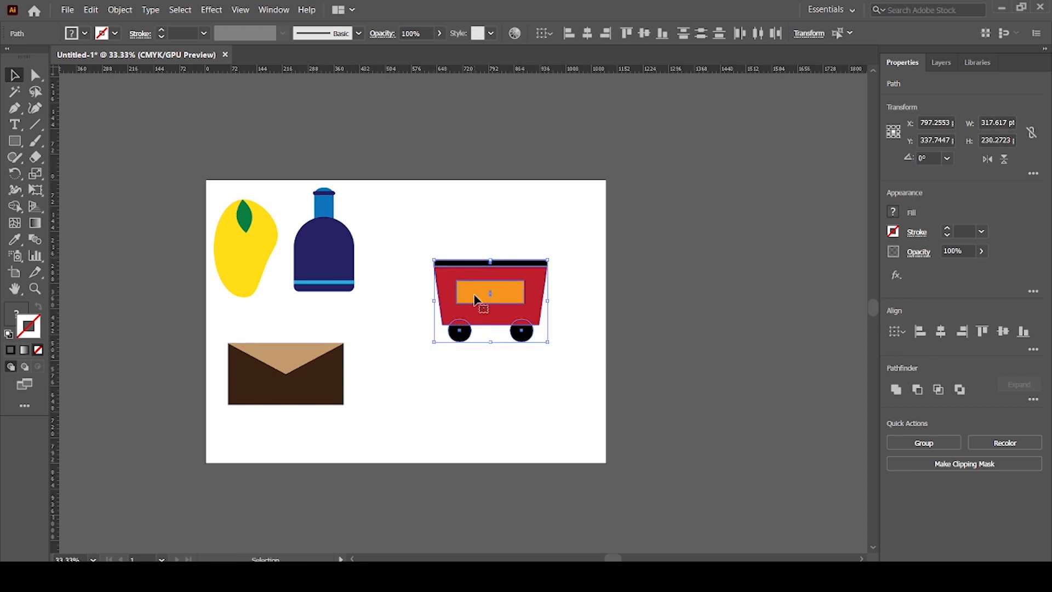
Move the whole cart to the artboard's upper-right area and the bottle to about X 476, Y 207 pt.
left_click_drag(475, 301, 492, 261)
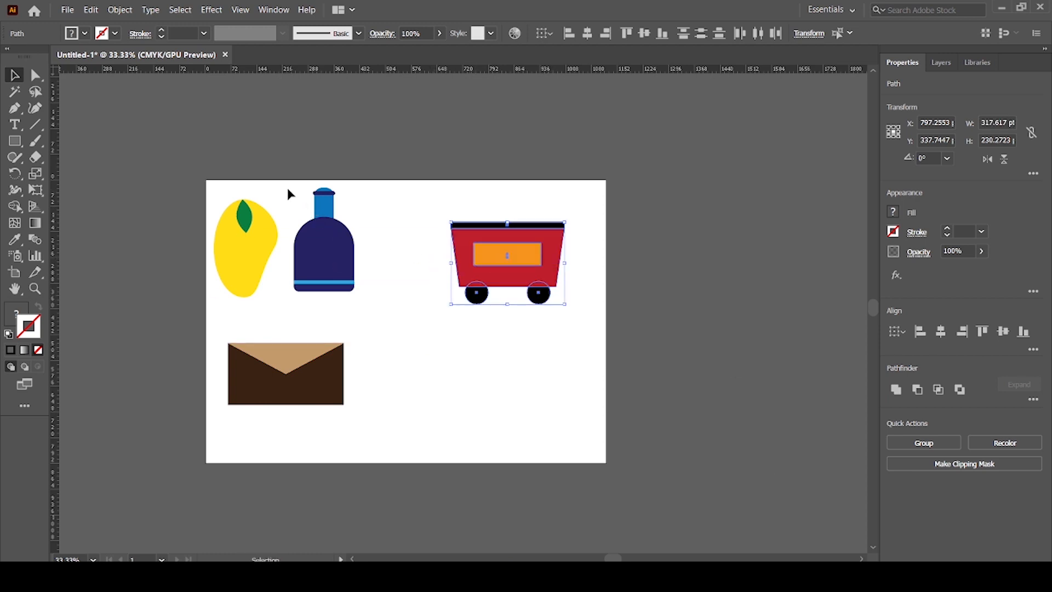
left_click_drag(283, 164, 366, 292)
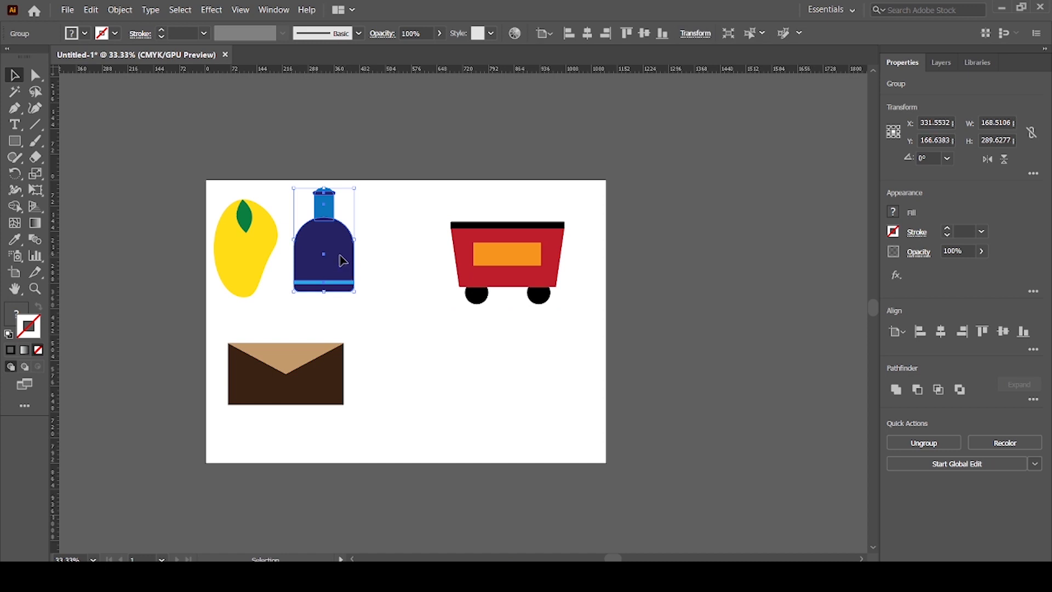
left_click_drag(341, 258, 391, 273)
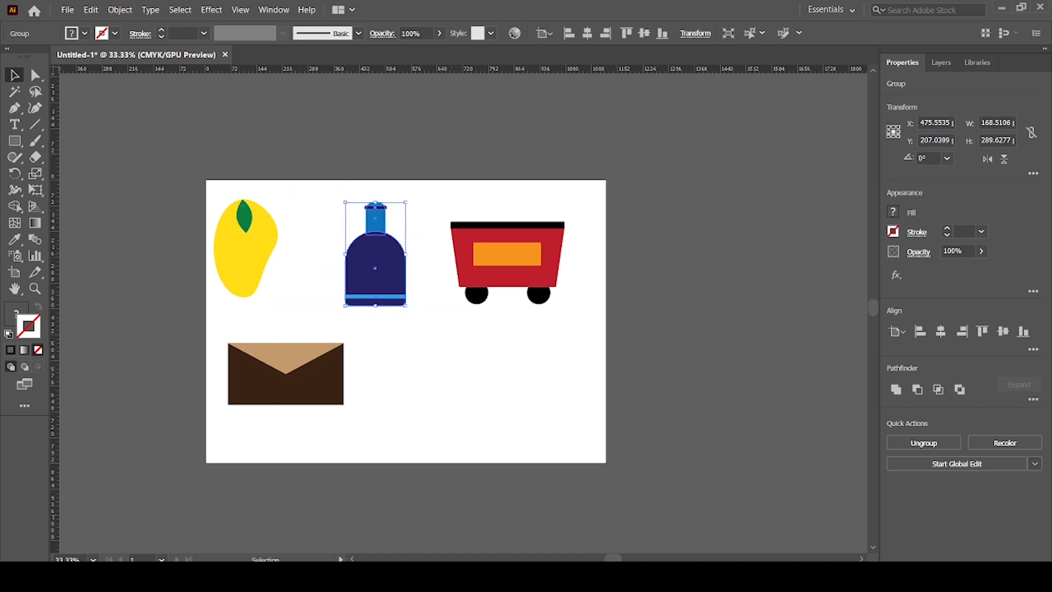
Move the fruit with its leaf to about X 163, Y 217 pt and the envelope to the artboard's lower middle, beneath the bottle.
left_click_drag(268, 283, 286, 298)
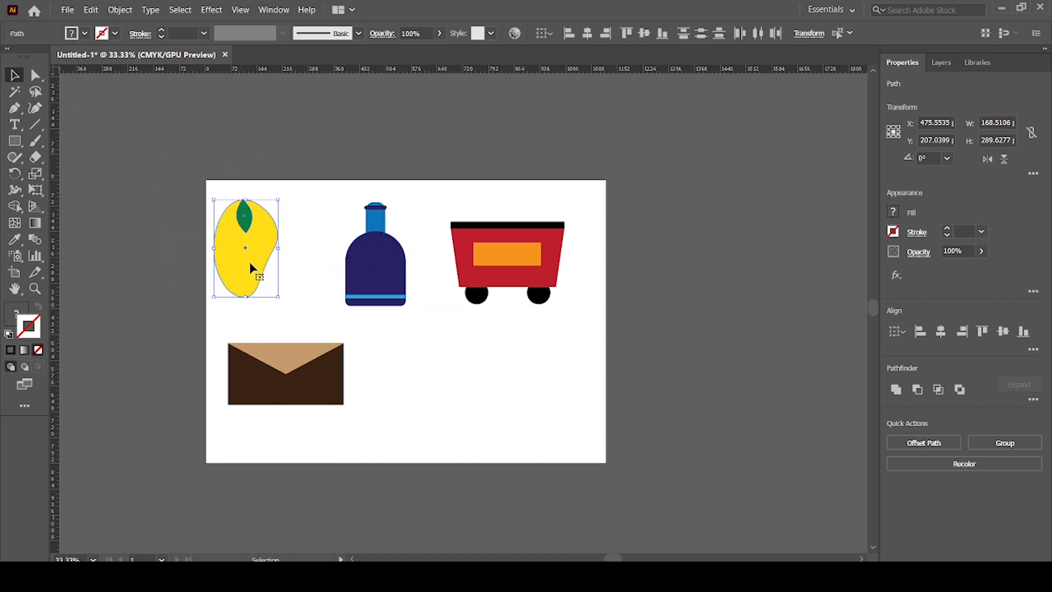
left_click_drag(249, 262, 266, 271)
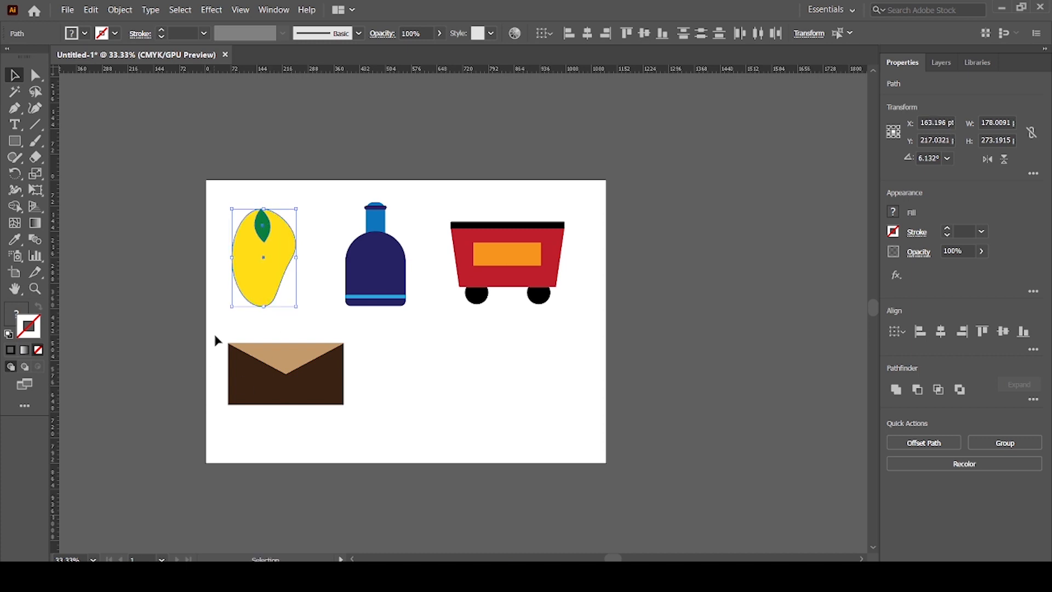
left_click_drag(215, 339, 409, 430)
left_click_drag(318, 394, 433, 391)
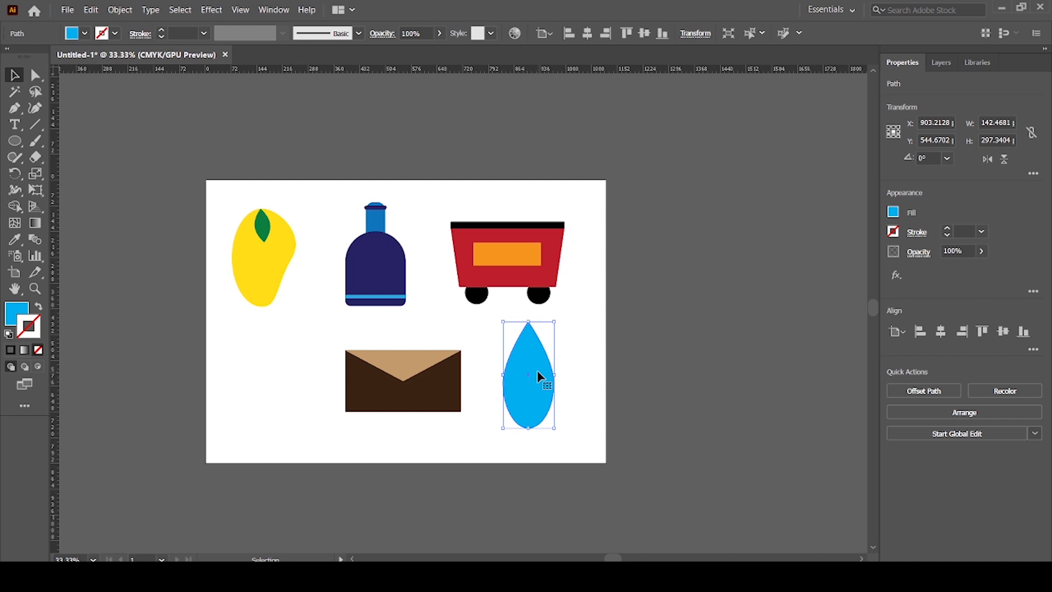
key("ctrl+equal")
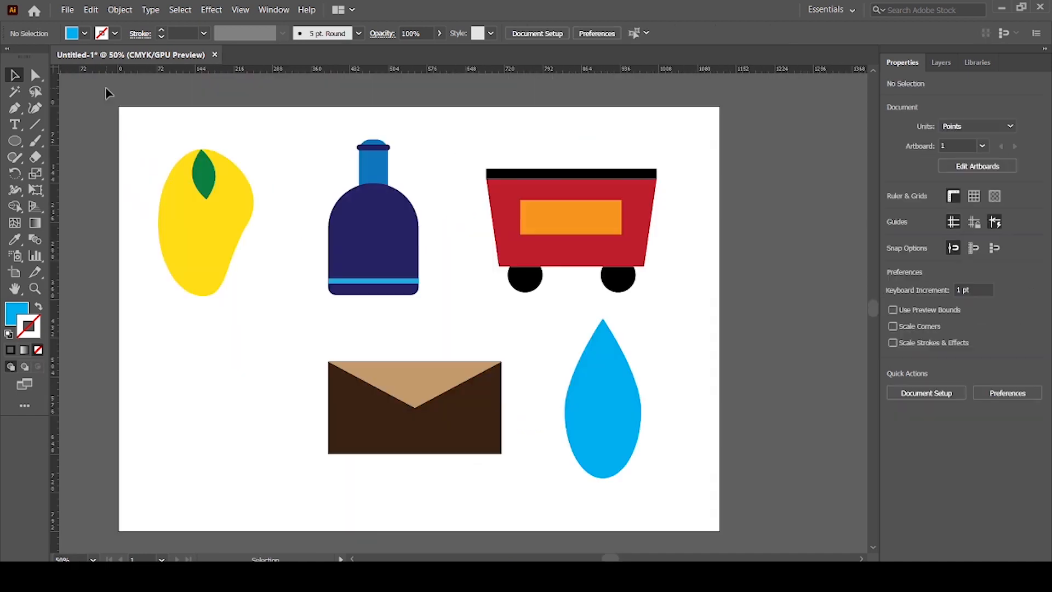